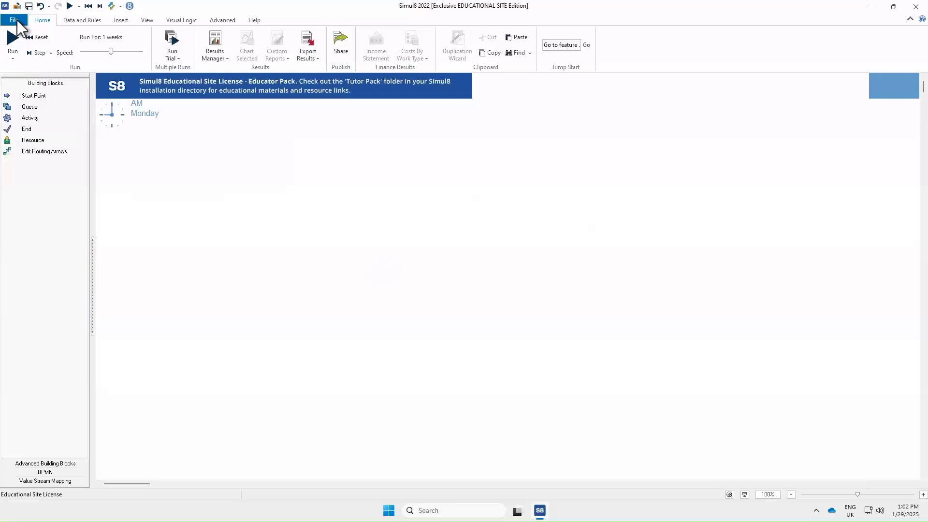
Step: Save the blank simulation under the file name model1 in the SIMUL8 documents folder
left_click(14, 20)
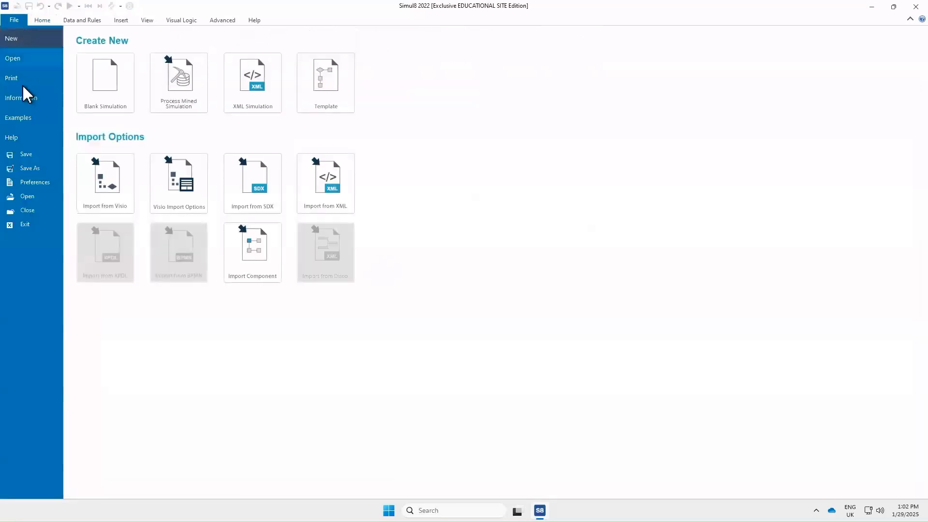
left_click(27, 154)
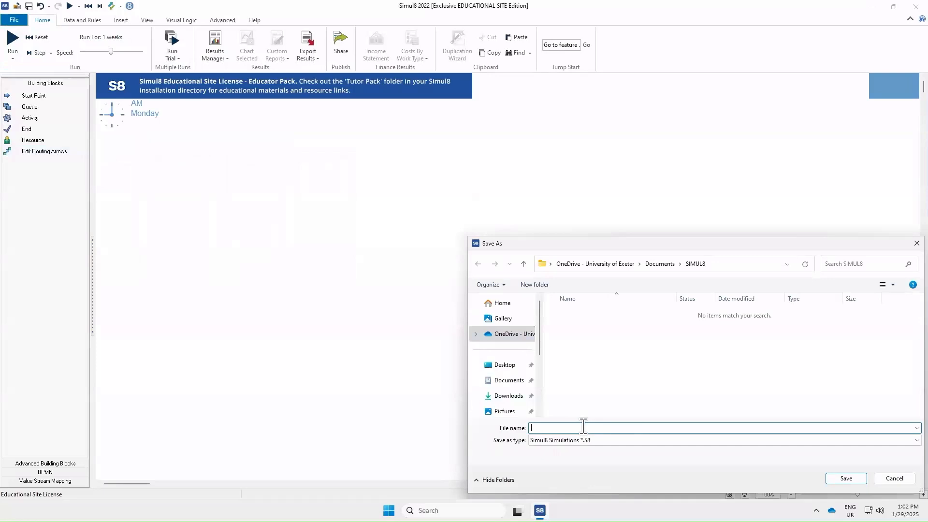
type("model1")
left_click(846, 479)
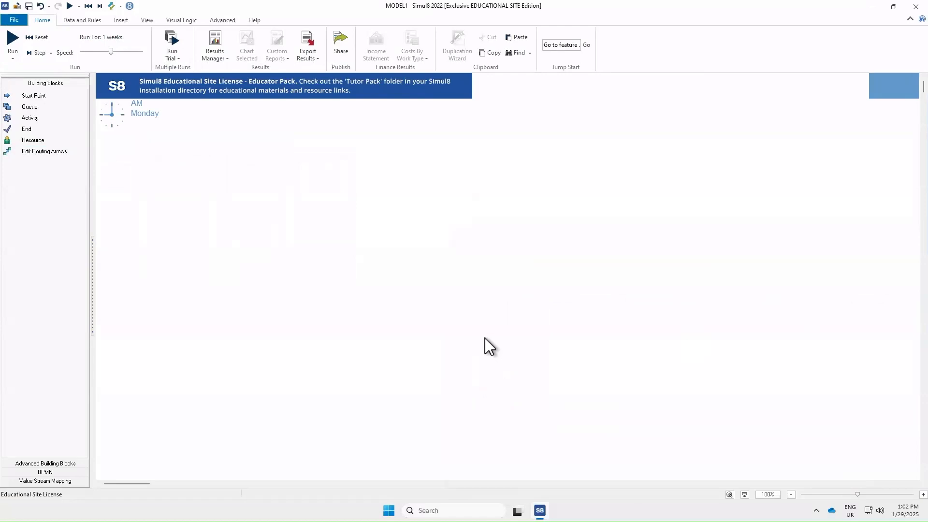
Step: Set the simulation clock to run daily from 08:00 to 20:00, 6 days per week
double_click(107, 117)
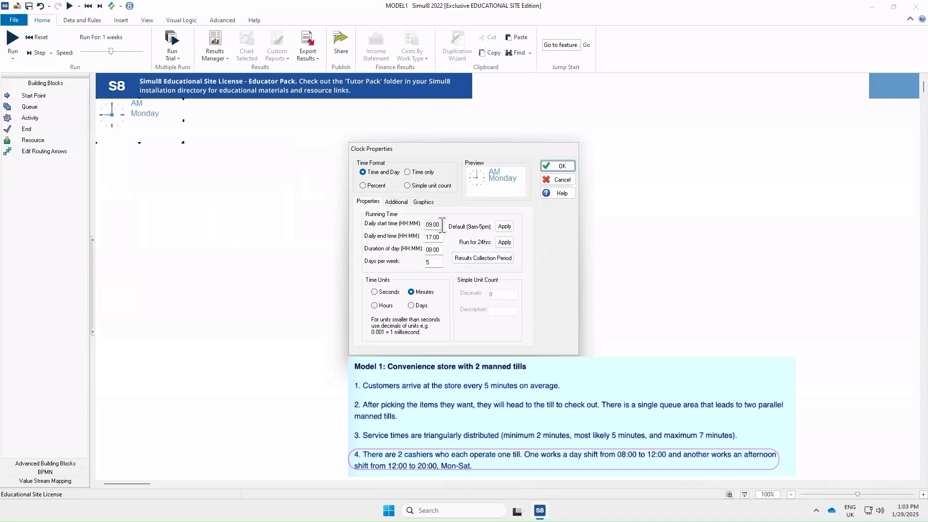
left_click_drag(442, 225, 421, 223)
type("08:00")
left_click(437, 237)
left_click_drag(442, 237, 415, 244)
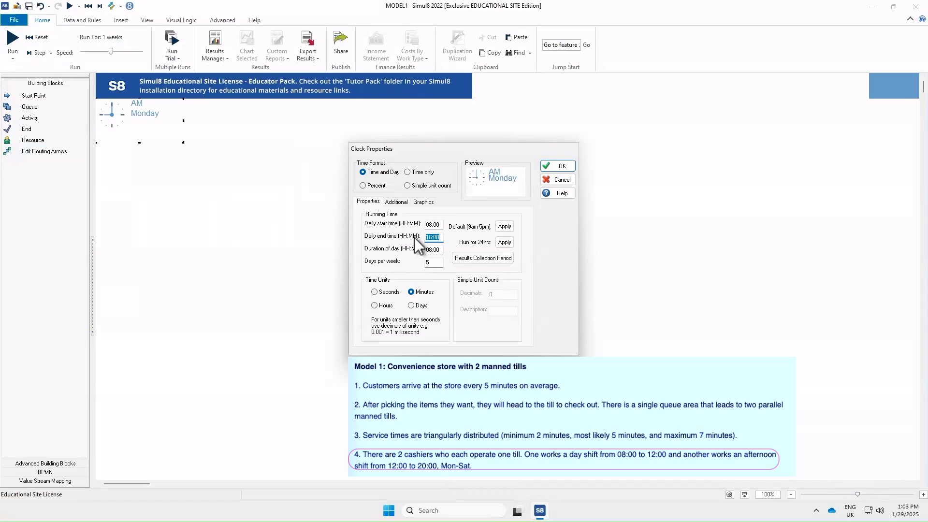
type("20:00")
left_click(434, 263)
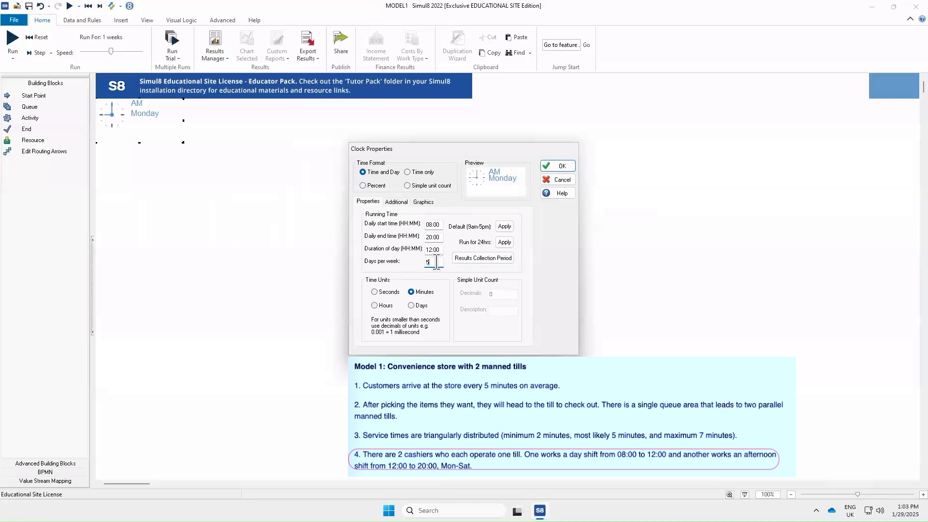
left_click_drag(436, 262, 419, 265)
type("6")
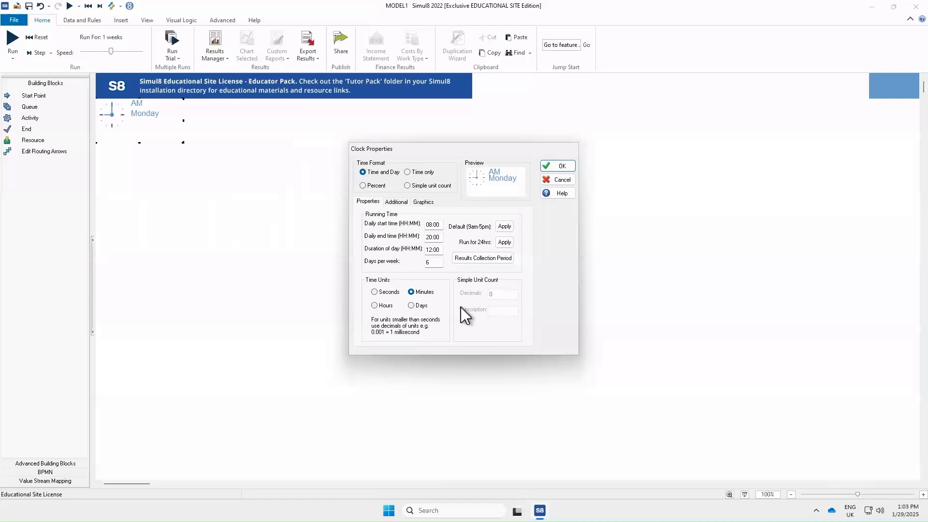
Step: Set the results collection period to 1 day and apply the clock properties
left_click(479, 260)
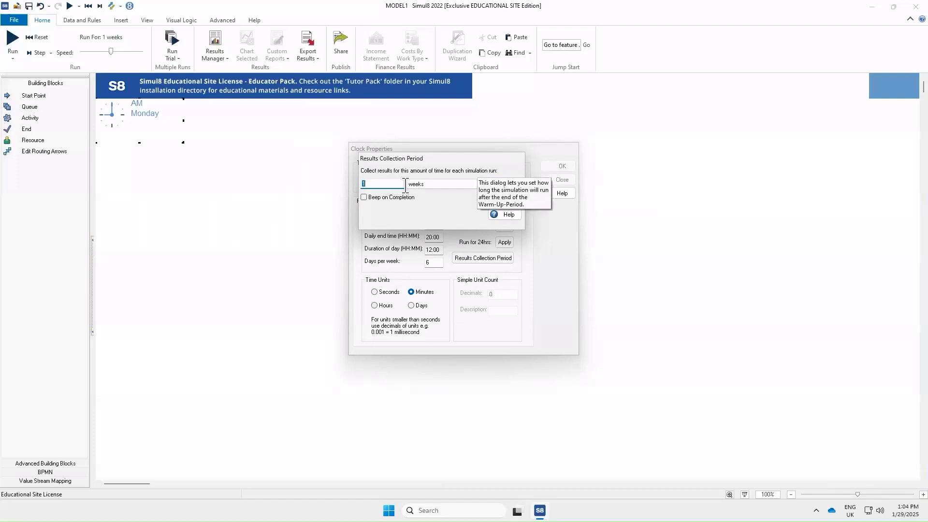
left_click(437, 187)
left_click(430, 192)
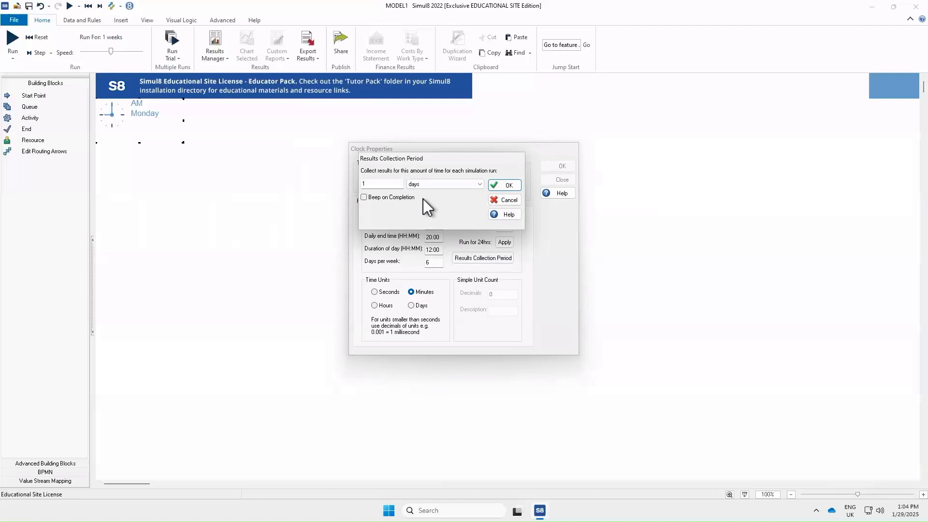
left_click(500, 187)
left_click(567, 167)
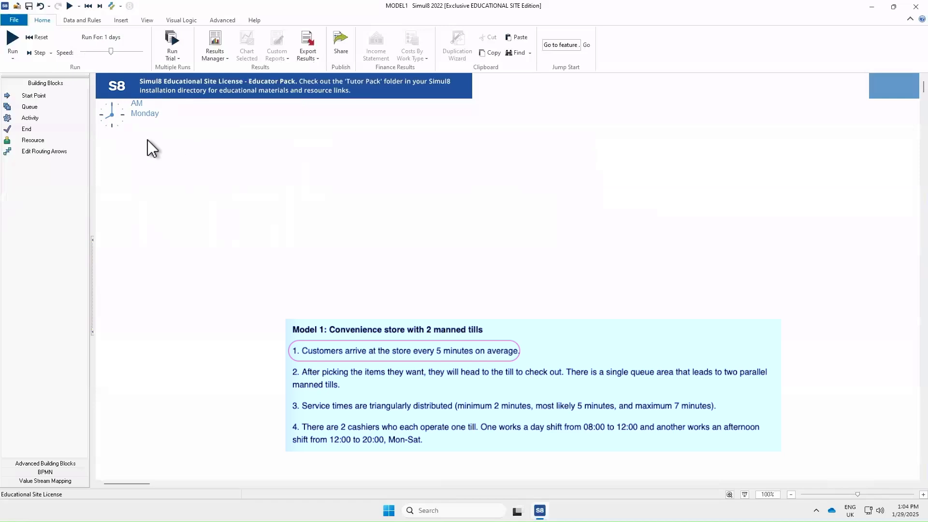
Step: Place a start point on the empty canvas, just below and beside the clock
left_click(34, 95)
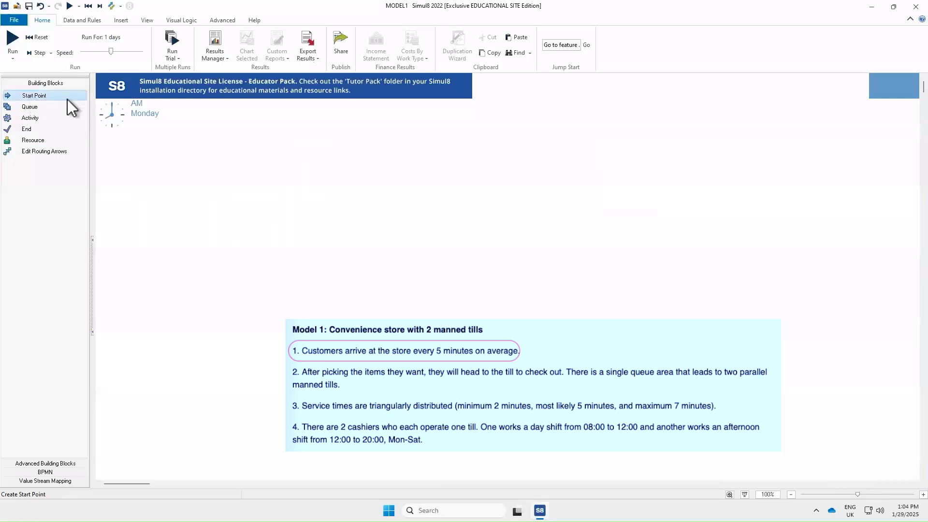
left_click(181, 163)
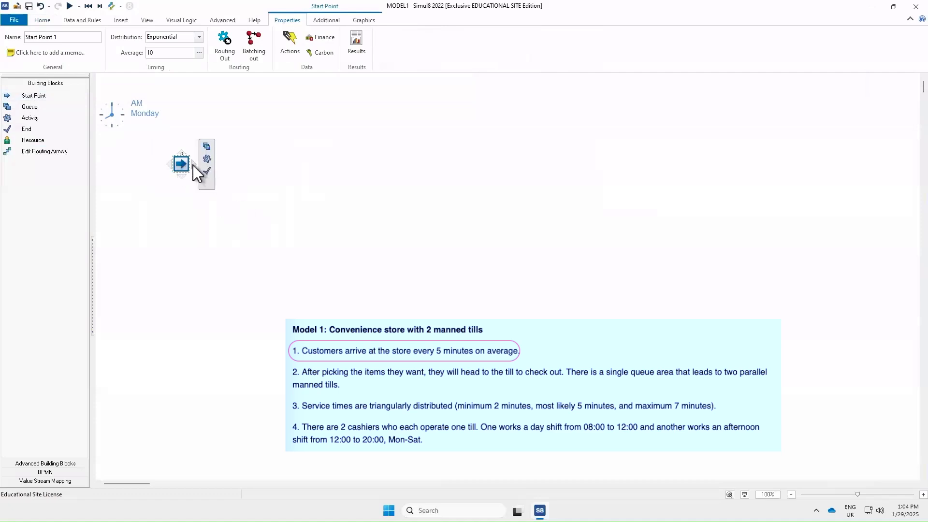
left_click_drag(857, 494, 863, 494)
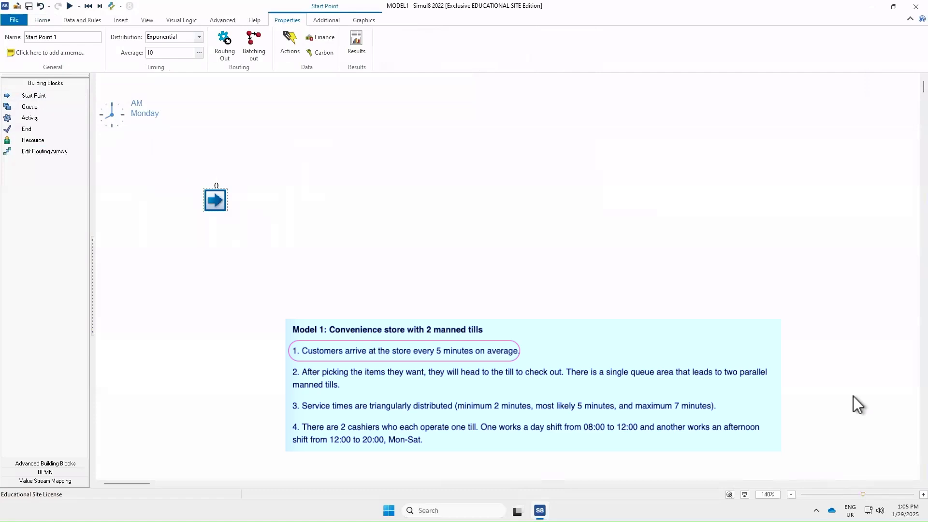
Step: Set the start point's inter-arrival times to the Average distribution with an average of 5 minutes
double_click(211, 199)
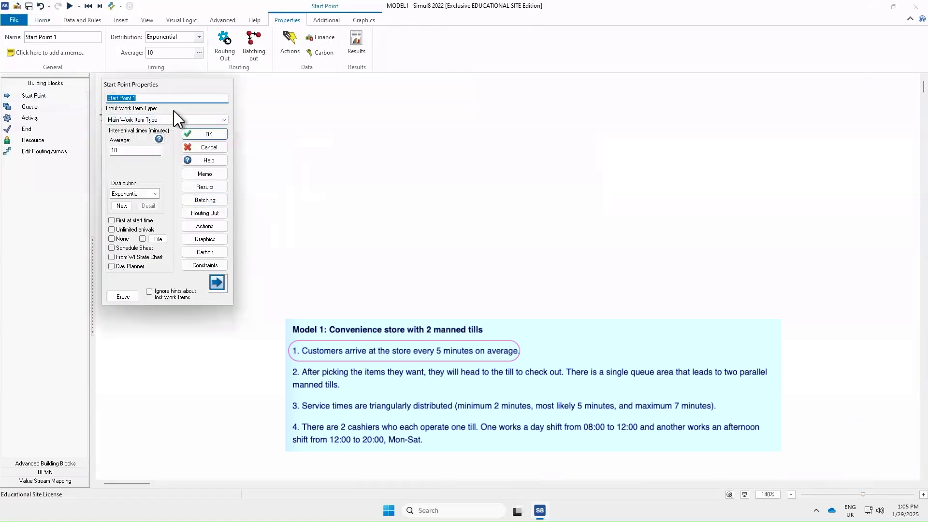
left_click_drag(159, 89, 292, 108)
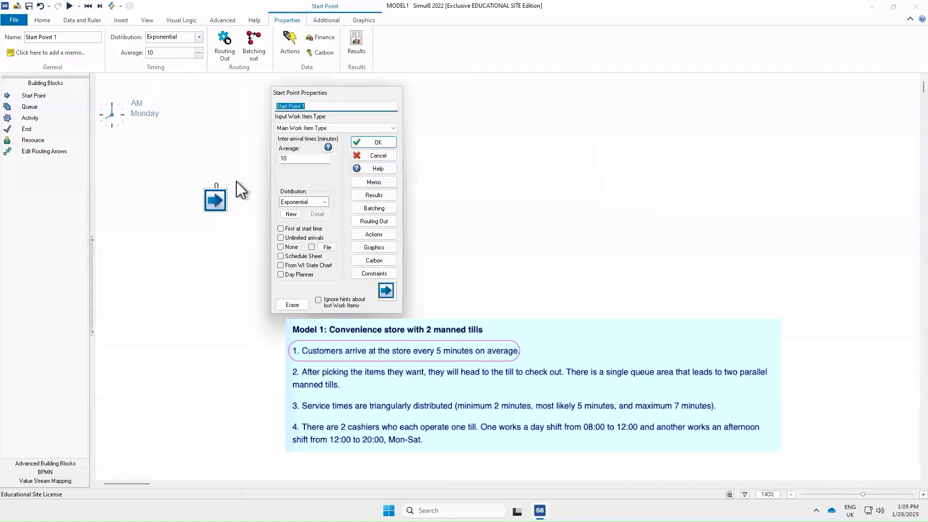
left_click(324, 202)
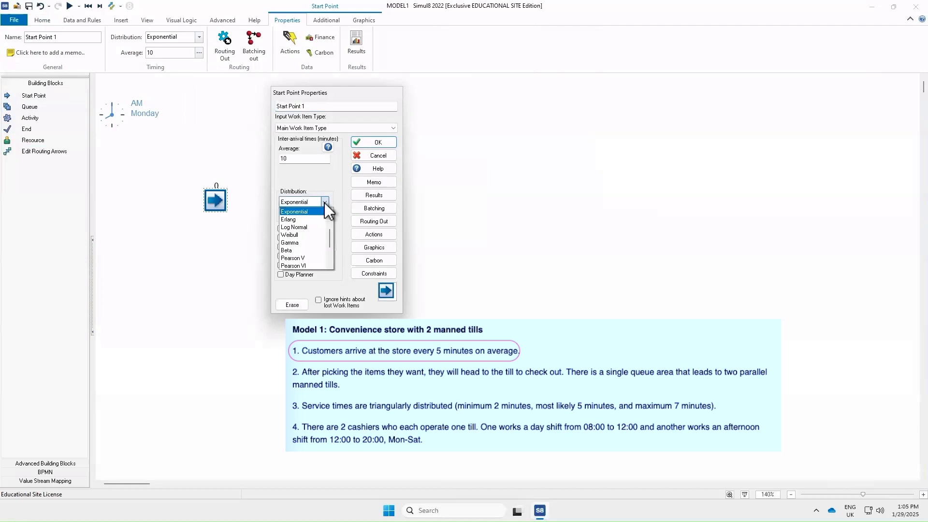
scroll(329, 238, "up", 2)
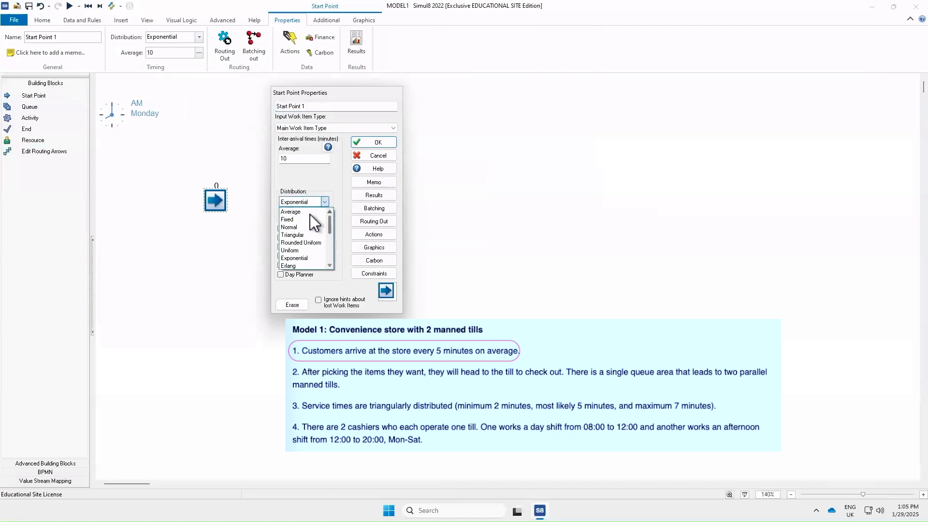
left_click(291, 211)
left_click_drag(304, 158, 273, 157)
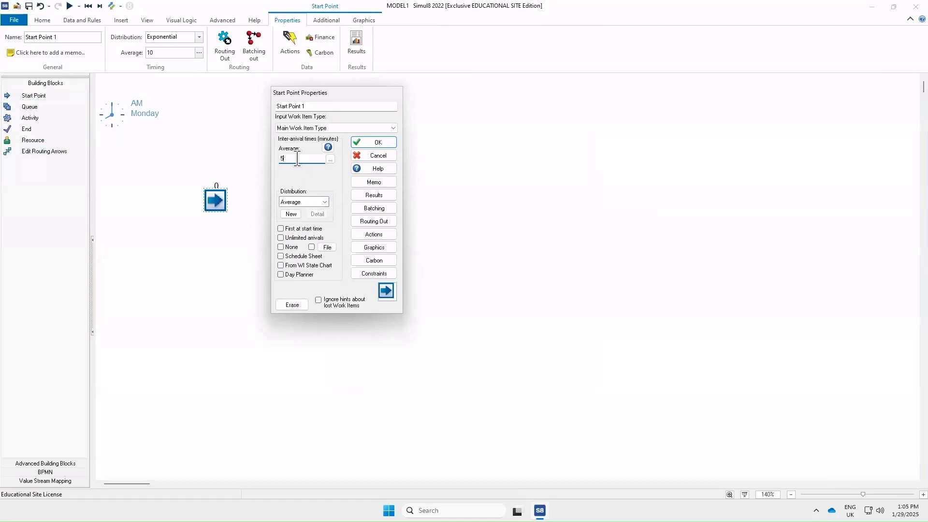
left_click(367, 141)
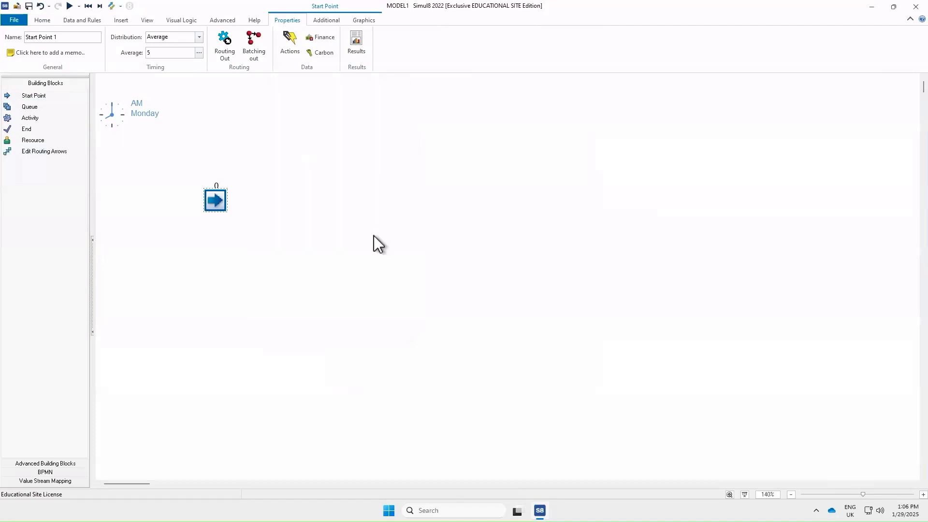
Step: Rename the start point Customer Arrival and show its title on the canvas
double_click(215, 201)
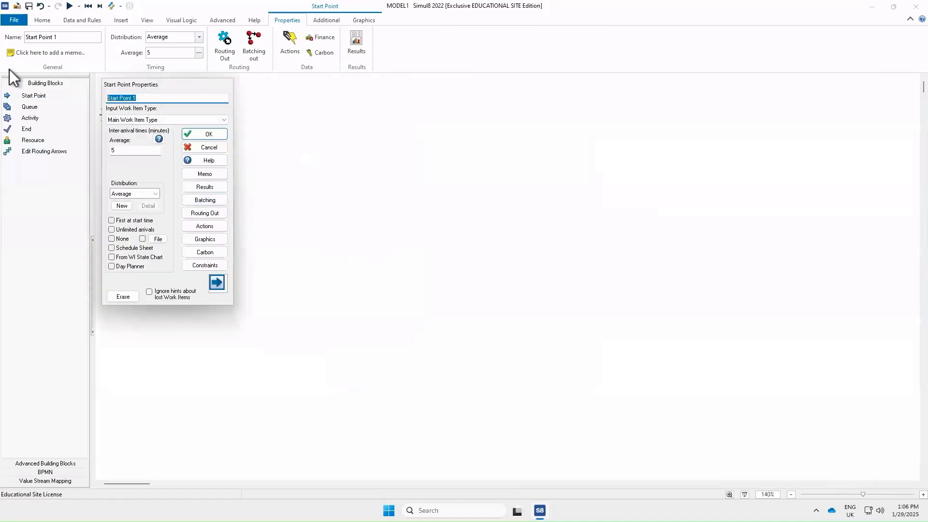
type("Custom")
key("BackSpace")
key("BackSpace")
type("omer Arriva")
key("Return")
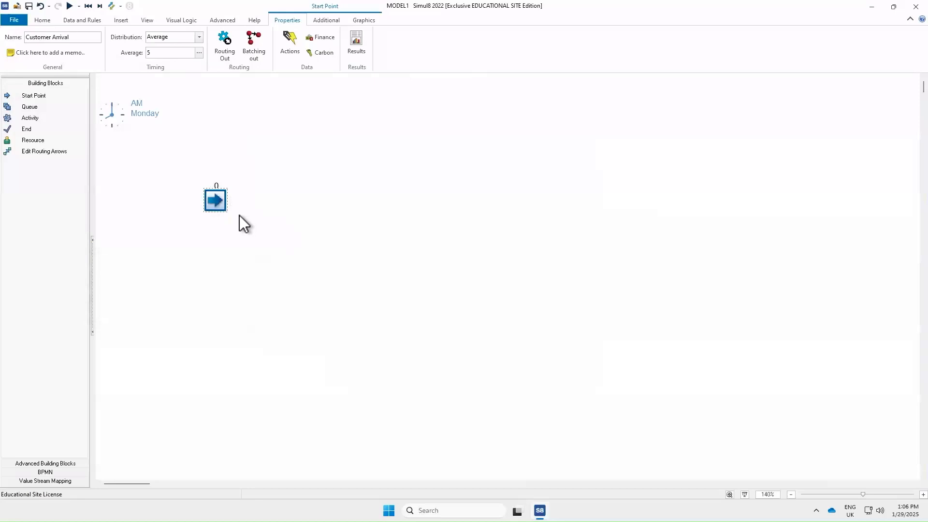
left_click(371, 22)
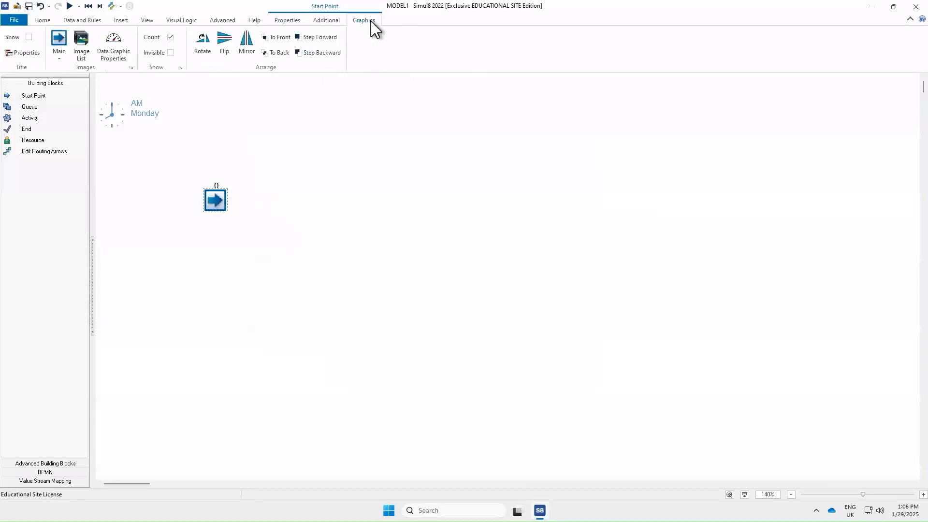
left_click(29, 37)
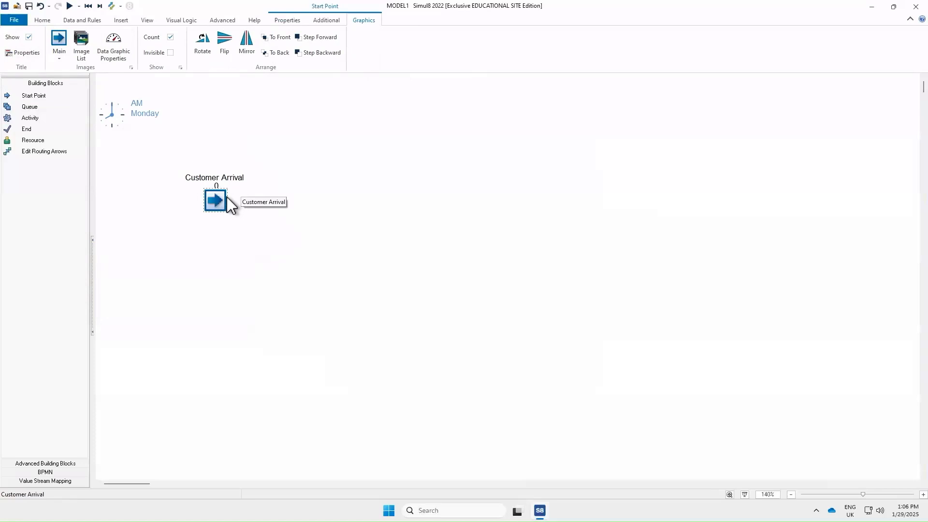
left_click(288, 205)
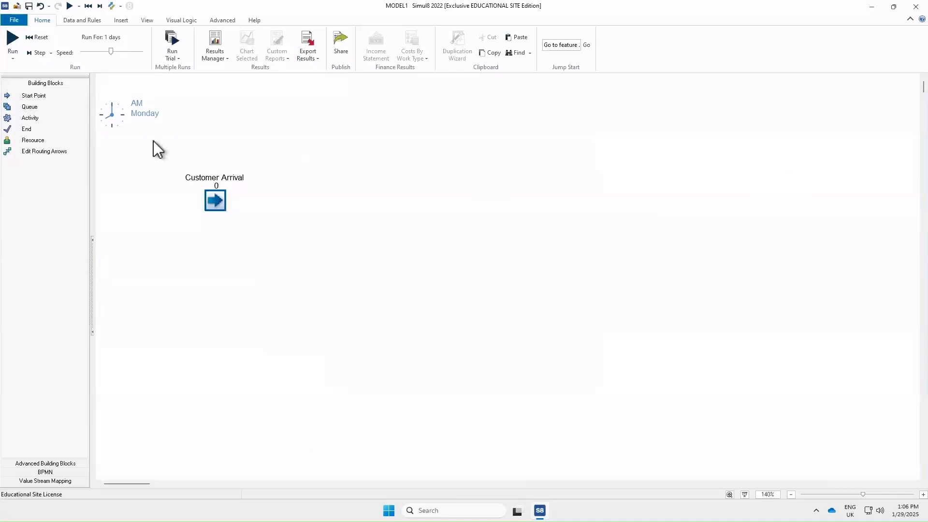
Step: Place a queue to the right of the Customer Arrival start point, level with it
left_click(37, 108)
left_click(291, 196)
left_click_drag(298, 199, 300, 204)
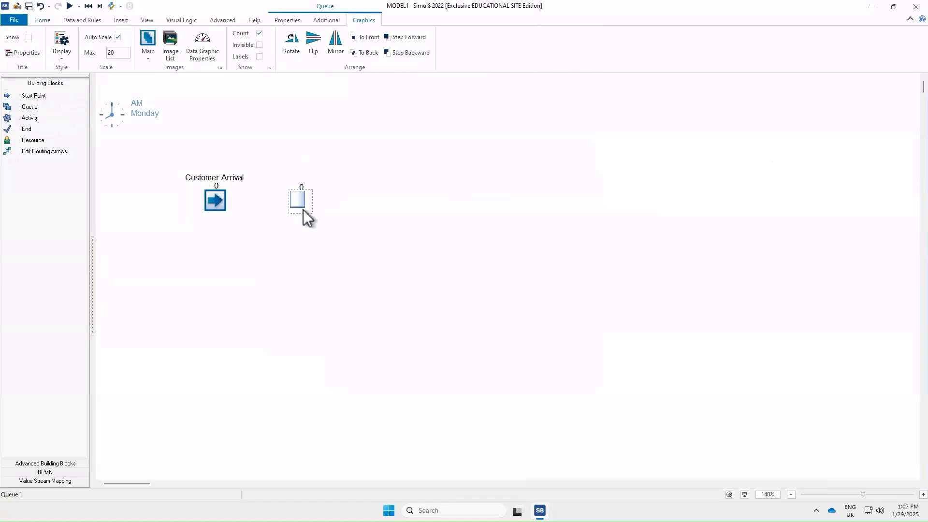
Step: Draw a routing arrow from the Customer Arrival start point to the queue
left_click(36, 153)
left_click(39, 152)
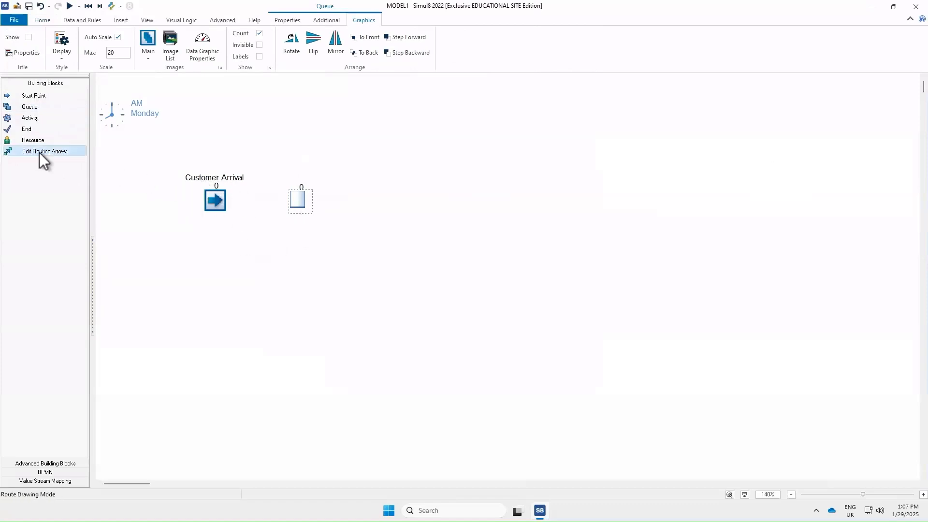
left_click(292, 200)
scroll(244, 207, "down", 1)
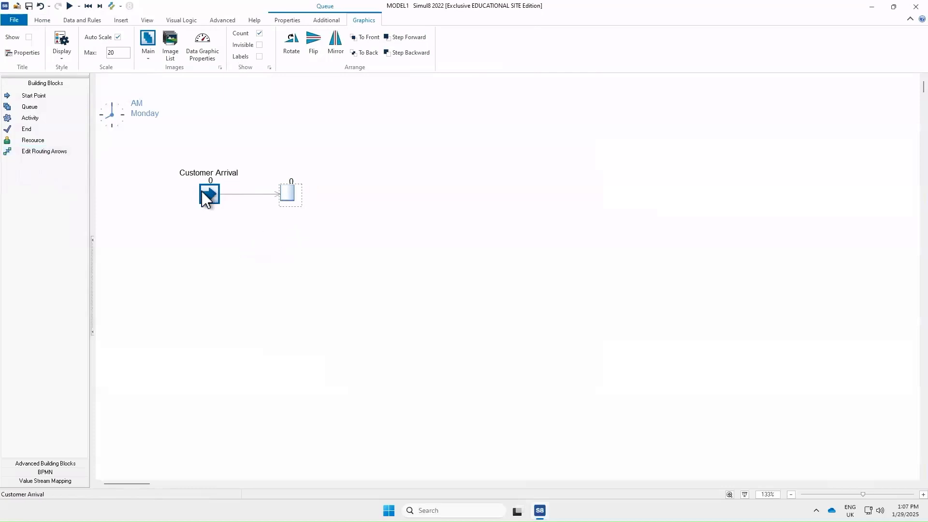
Step: Rename the queue Customer Queue and show its title on the canvas
double_click(289, 193)
type("Cu")
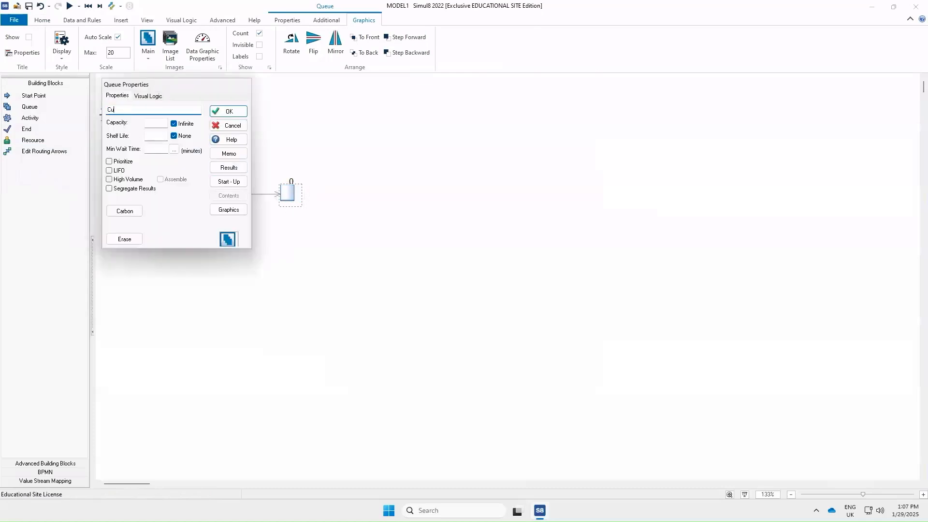
type("stomer Queue")
left_click(245, 114)
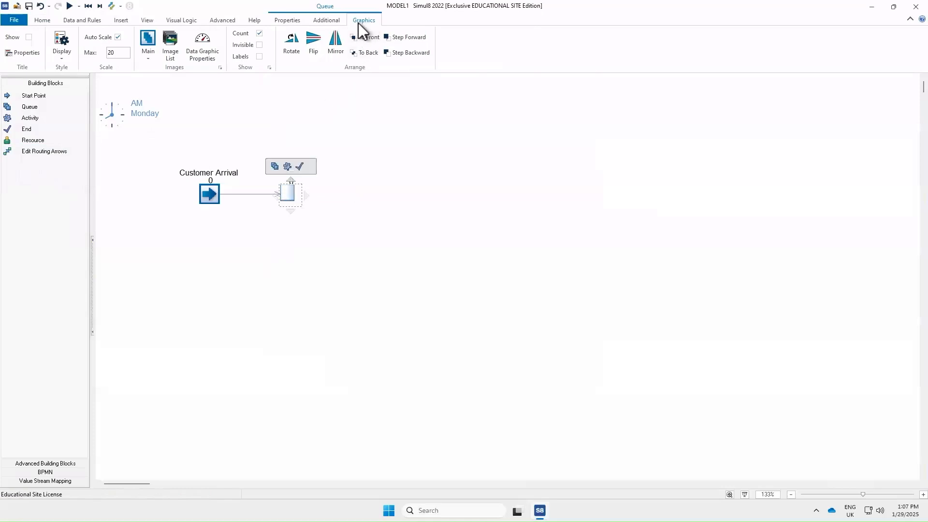
left_click(29, 36)
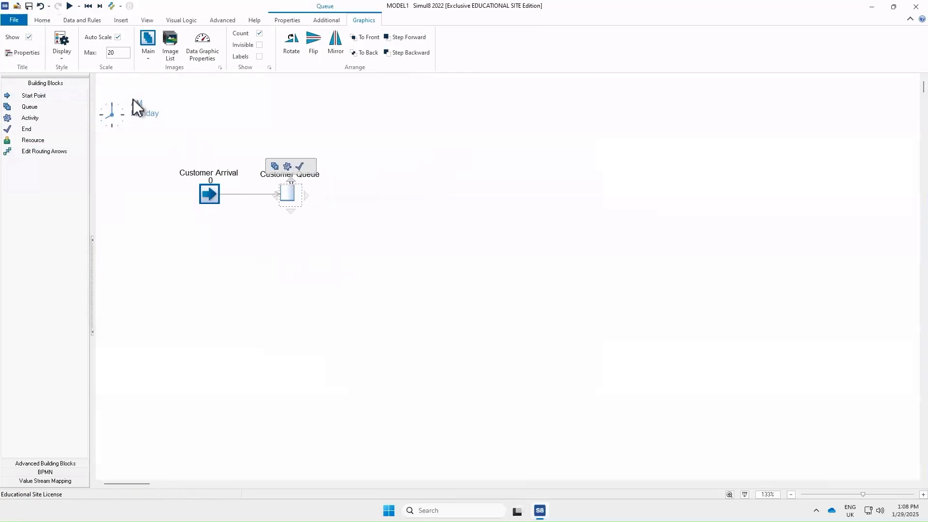
Step: Run the simulation for its full one-day period to test customer arrivals into the queue
left_click(70, 7)
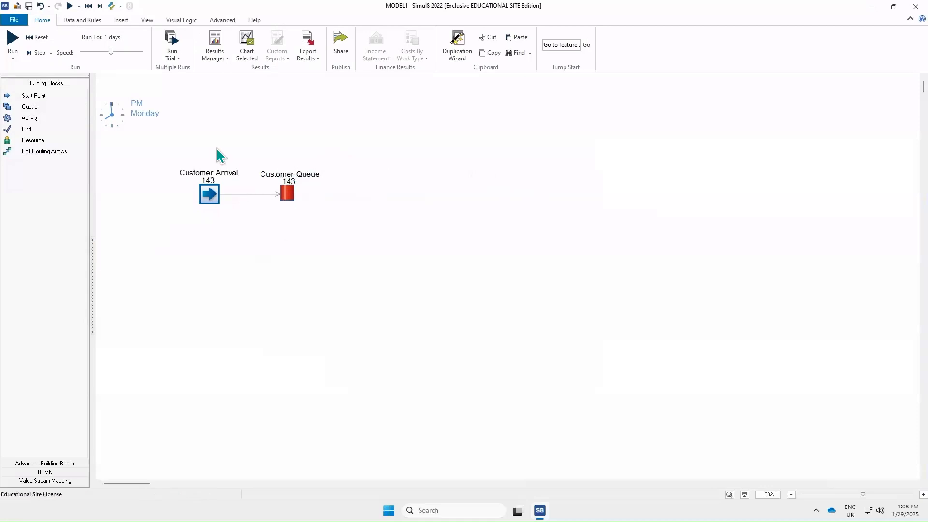
Step: Create a work item label named Customer ID with the Number type
left_click(82, 21)
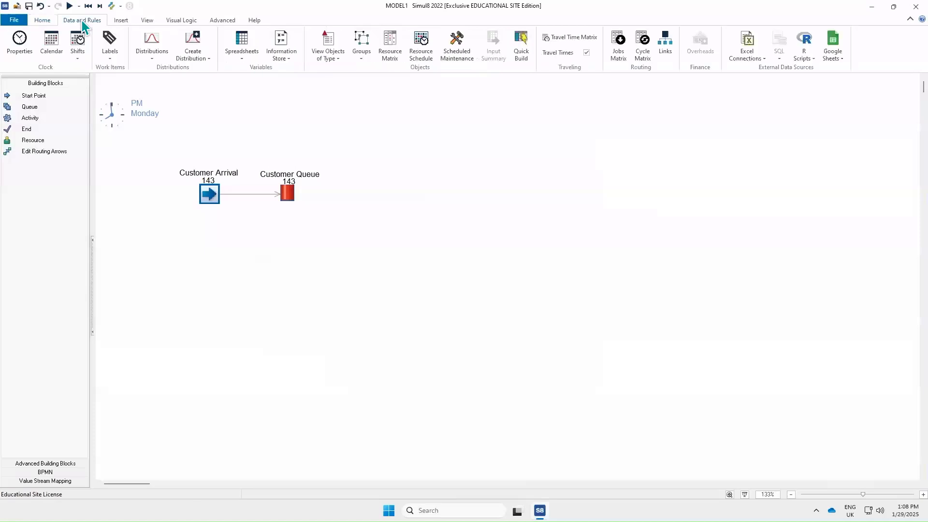
left_click(110, 46)
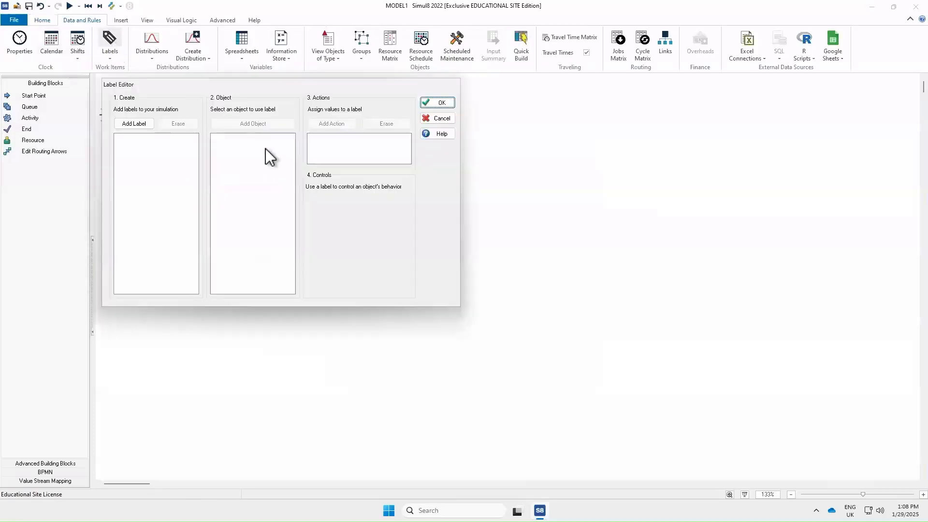
left_click(138, 123)
type("Customer ID")
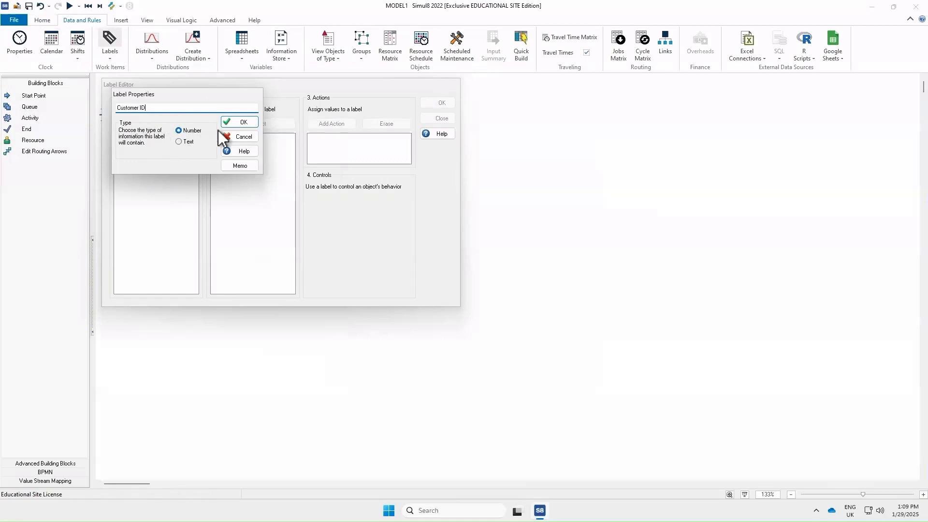
left_click(240, 123)
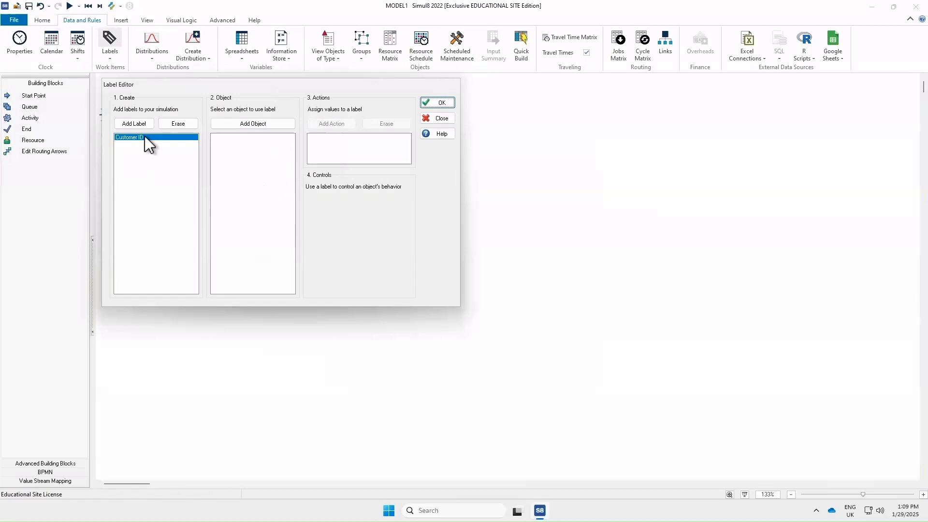
Step: Assign the Customer ID label at the Customer Arrival object using the Unique action
left_click(243, 122)
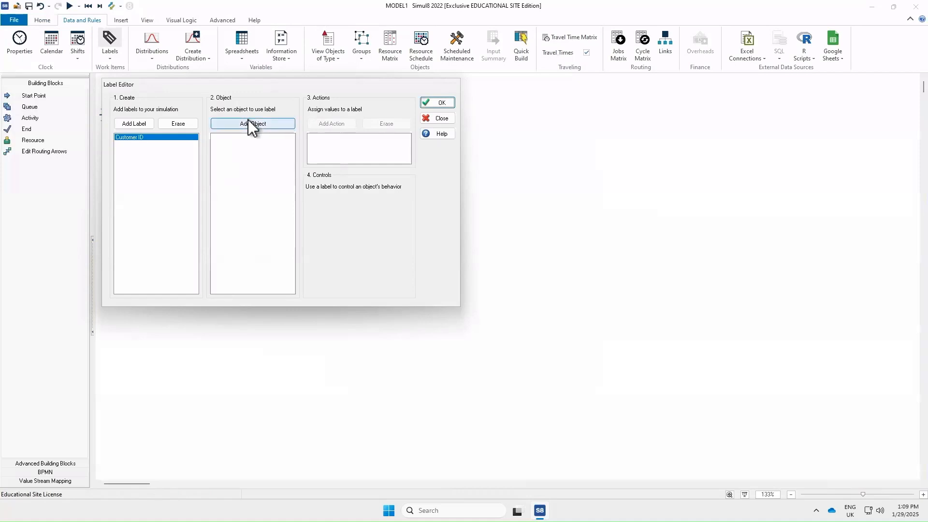
left_click(250, 123)
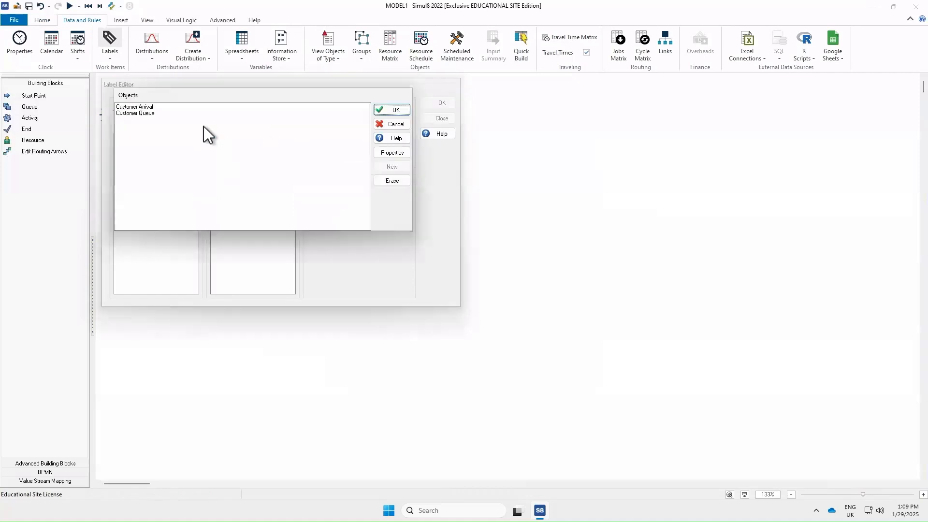
left_click(135, 108)
left_click(389, 110)
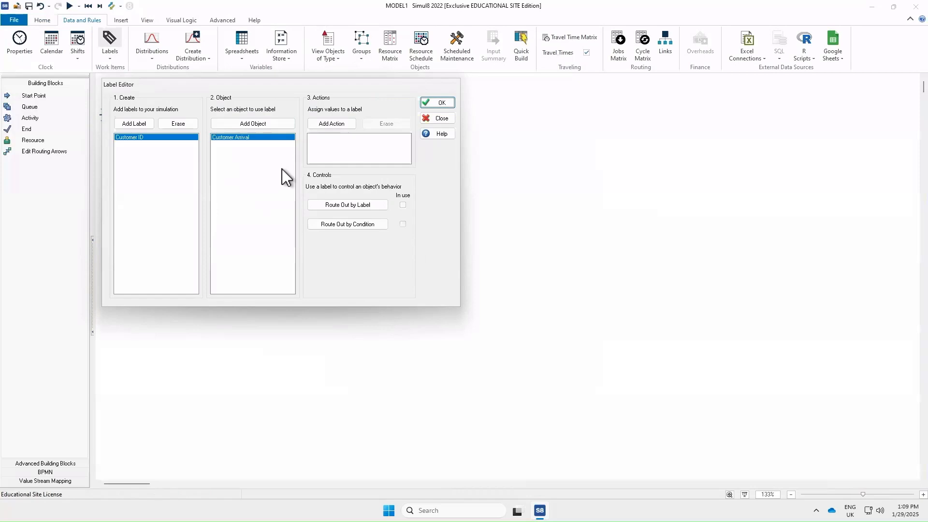
left_click(332, 126)
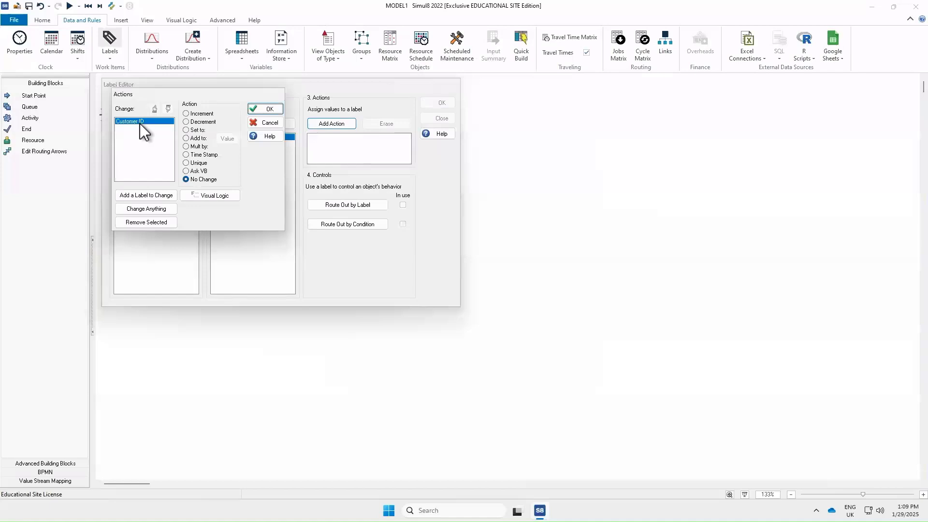
left_click(187, 163)
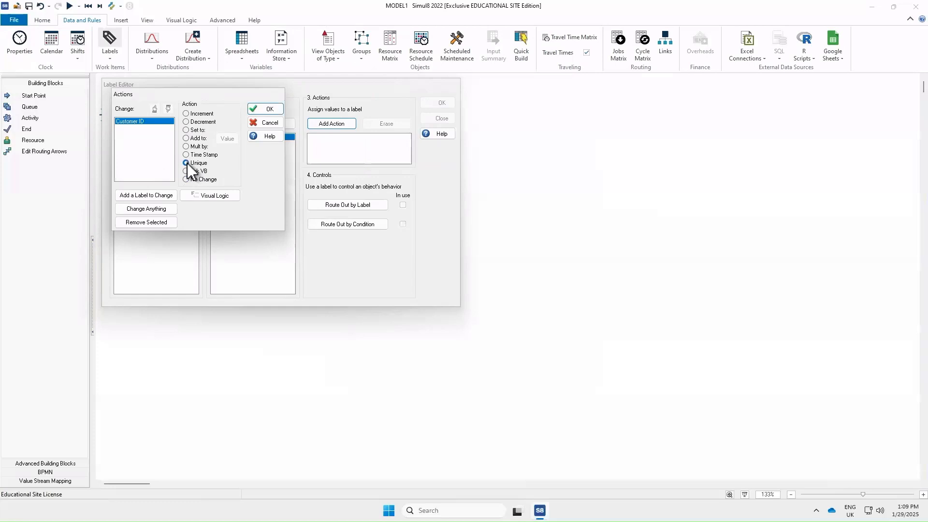
left_click(269, 110)
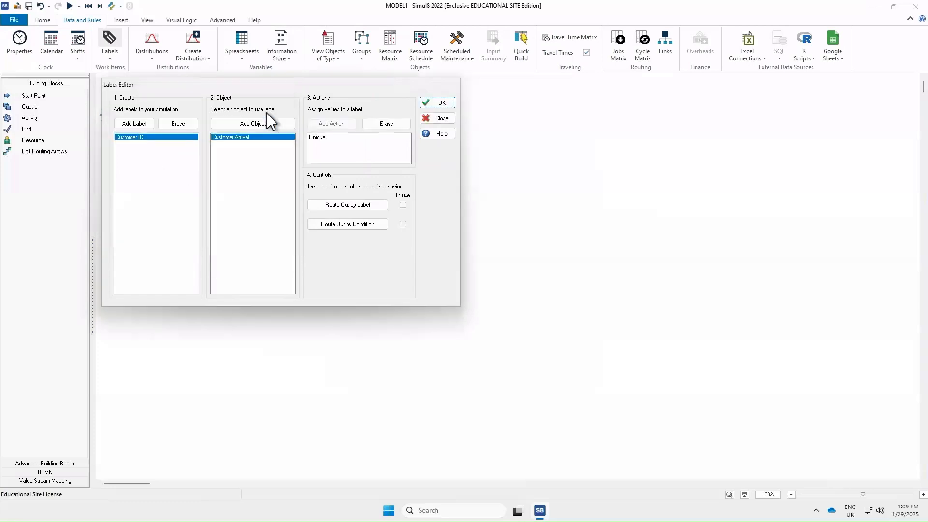
left_click(442, 103)
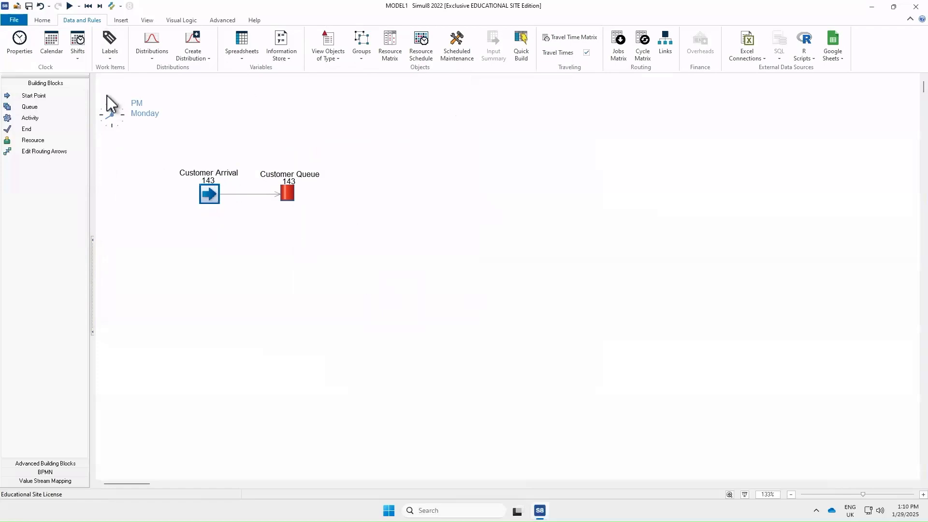
Step: Create a second work item label named Time IN with the Number type
left_click(107, 42)
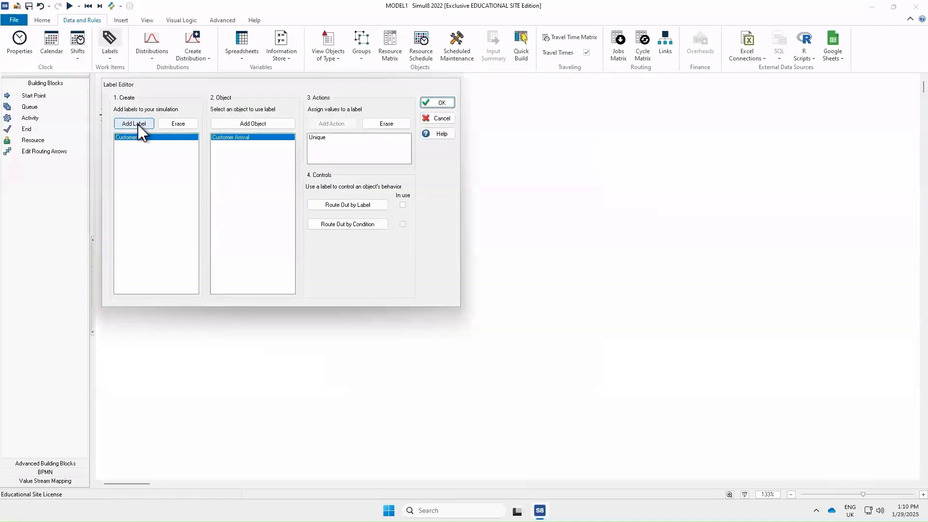
left_click(137, 124)
left_click(173, 105)
key("BackSpace")
key("BackSpace")
key("BackSpace")
key("BackSpace")
key("BackSpace")
key("BackSpace")
key("BackSpace")
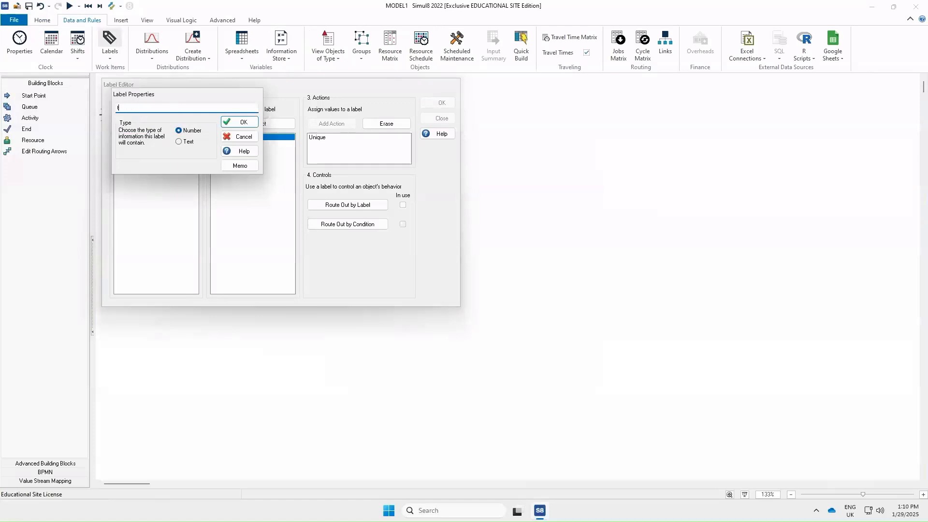
type("Time IN")
left_click(241, 122)
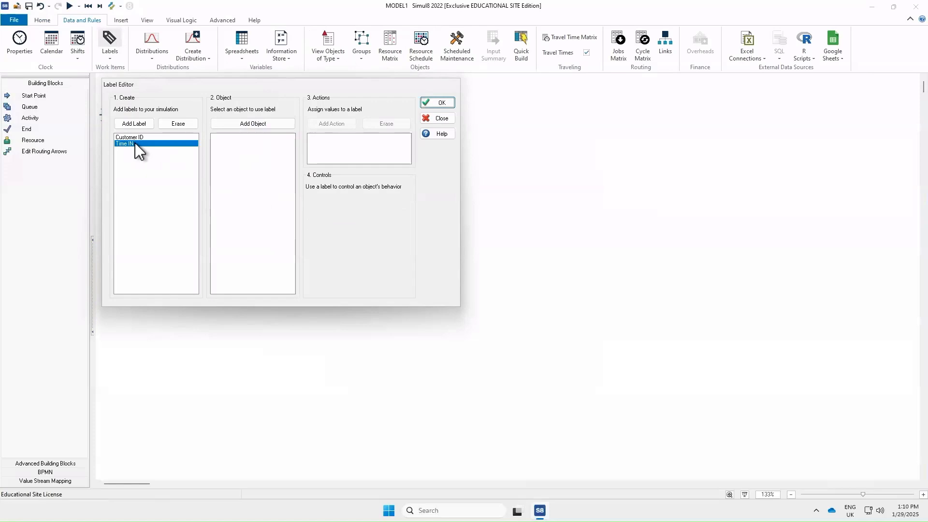
Step: Assign the Time IN label at the Customer Arrival object using the Time Stamp action
left_click(251, 123)
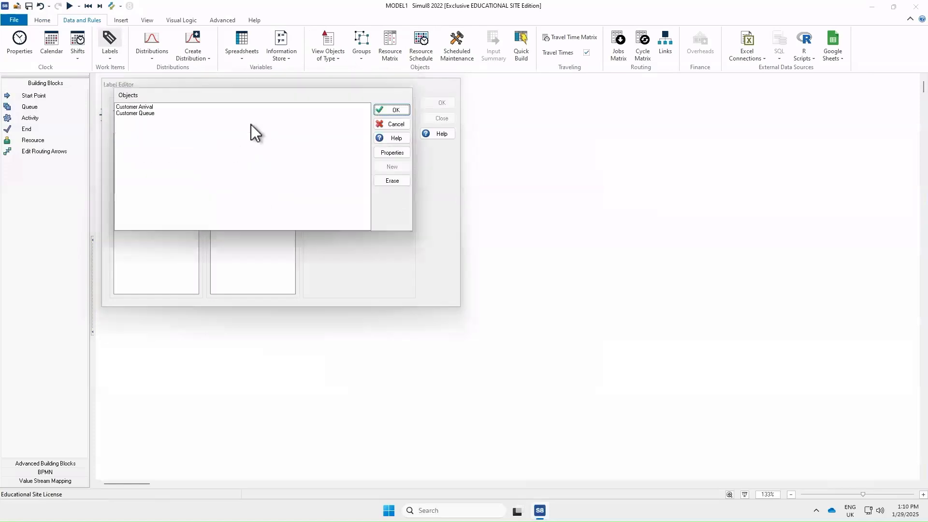
left_click(146, 109)
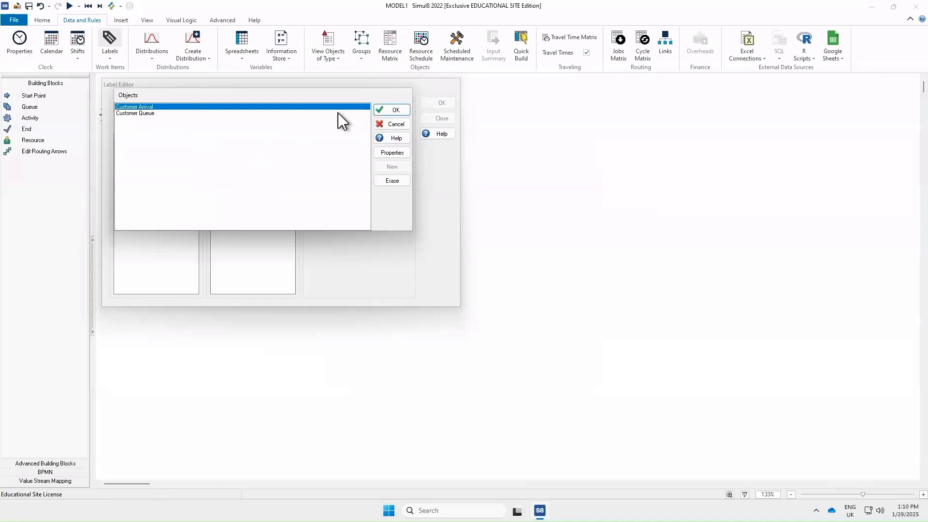
left_click(395, 110)
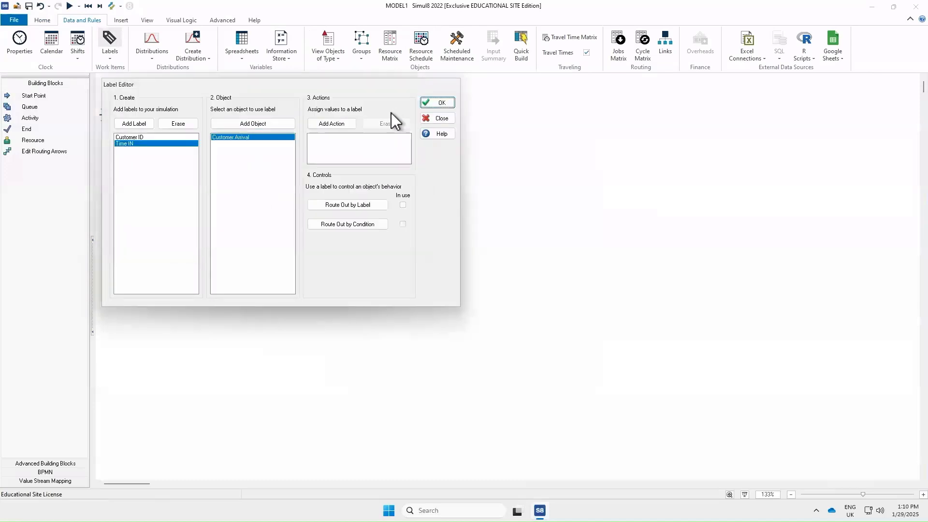
left_click(331, 124)
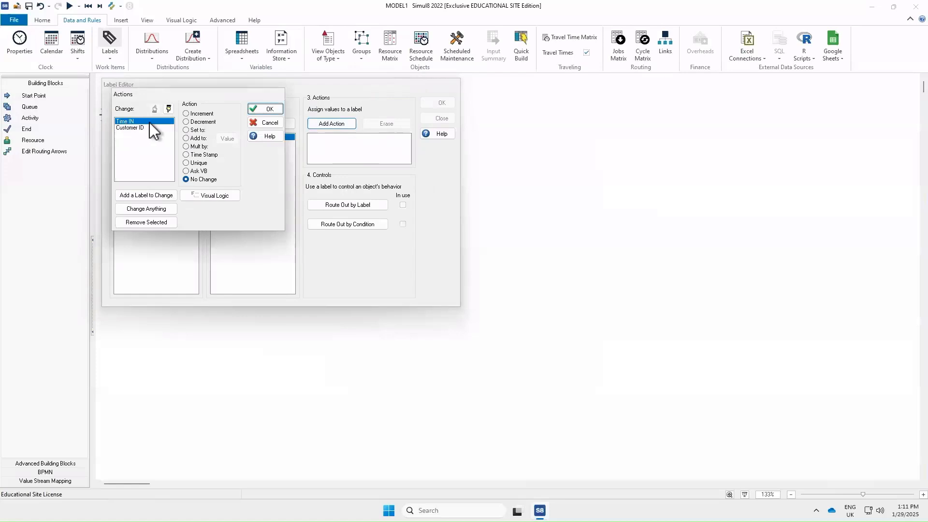
left_click(186, 155)
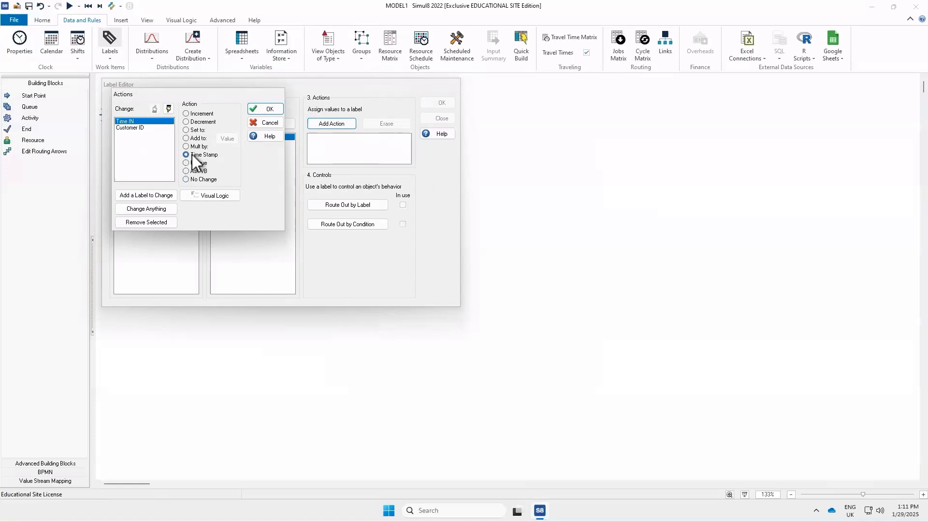
left_click(267, 110)
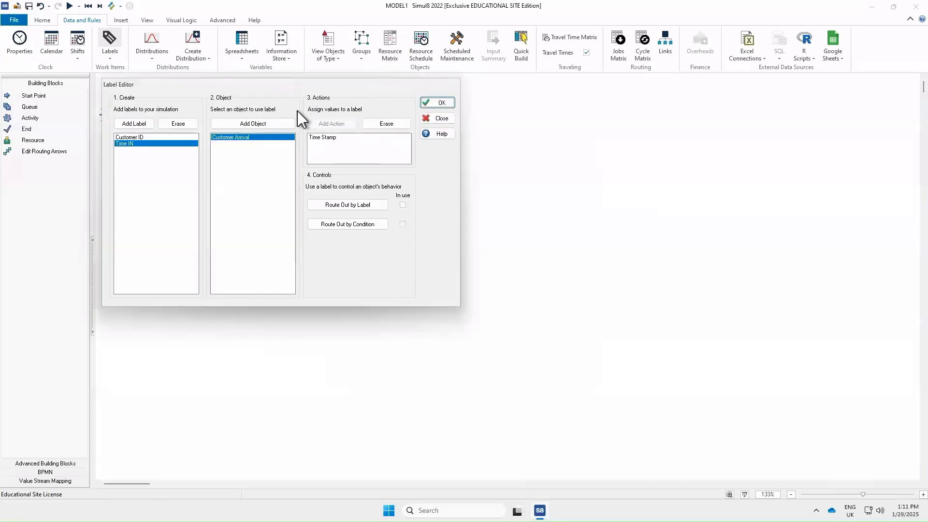
left_click(438, 102)
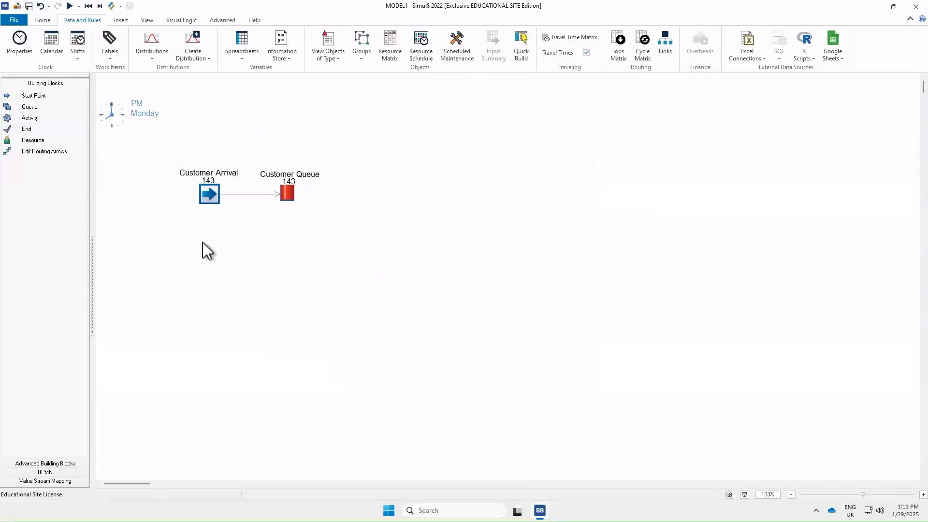
Step: Run the simulation and examine the Time IN and Customer ID values of several work items in Customer Queue
left_click(69, 6)
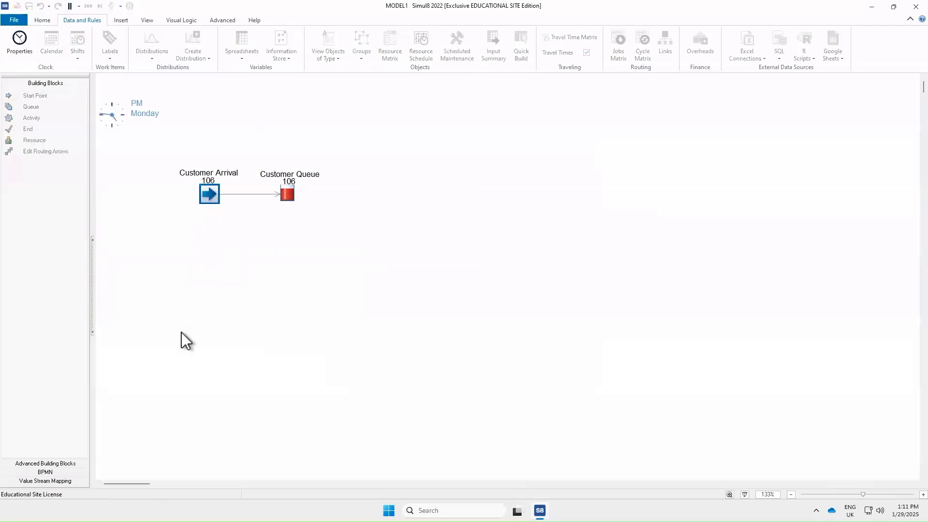
left_click(288, 192)
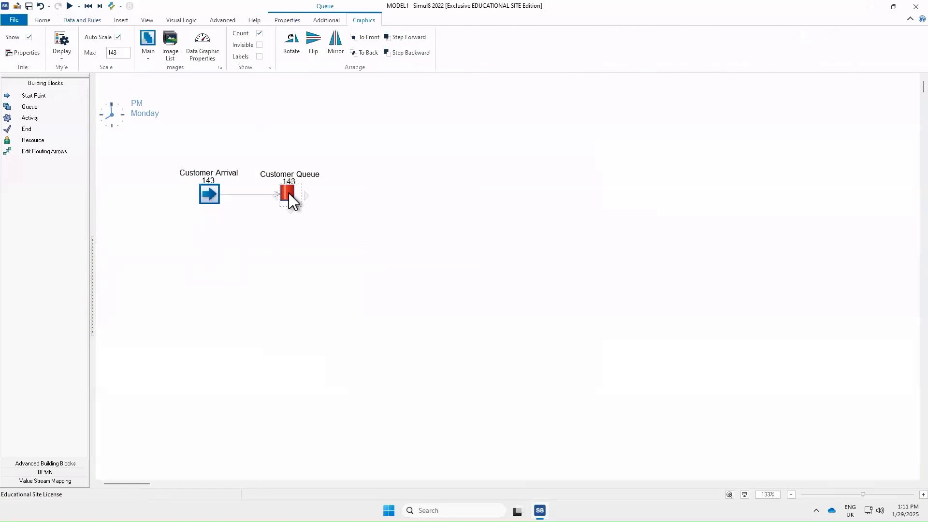
left_click(280, 19)
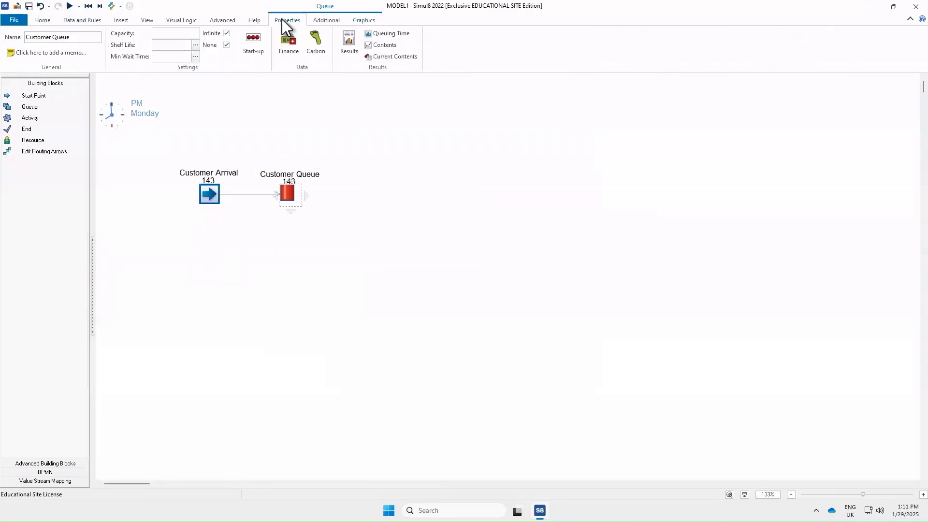
left_click(407, 60)
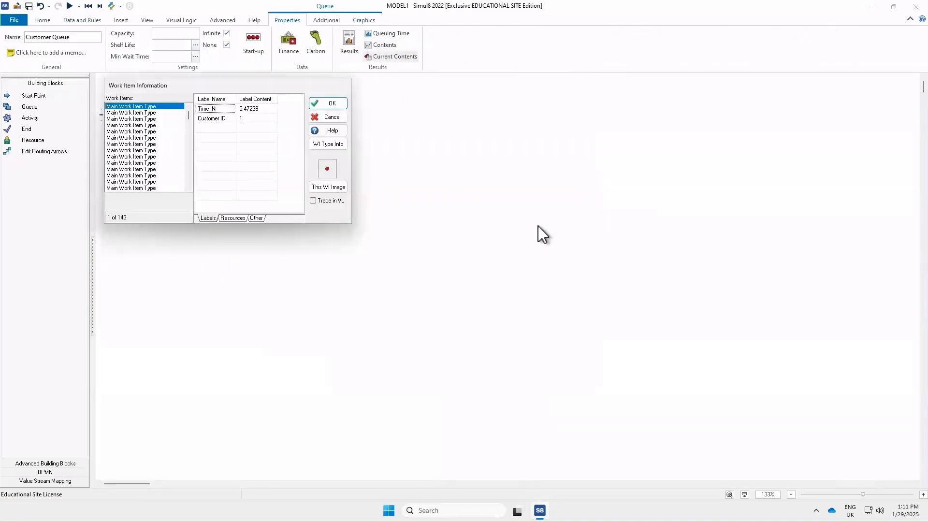
left_click(146, 113)
left_click(150, 124)
left_click(150, 138)
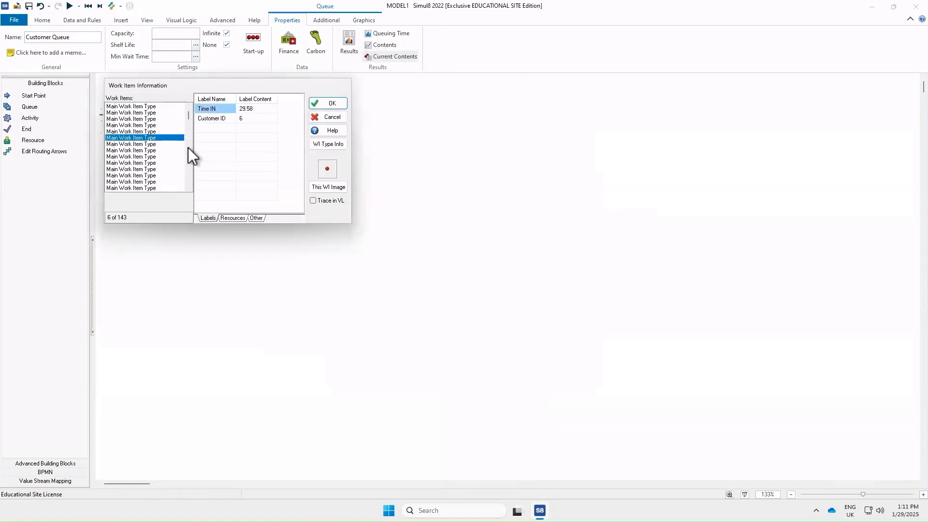
left_click(131, 151)
left_click(141, 174)
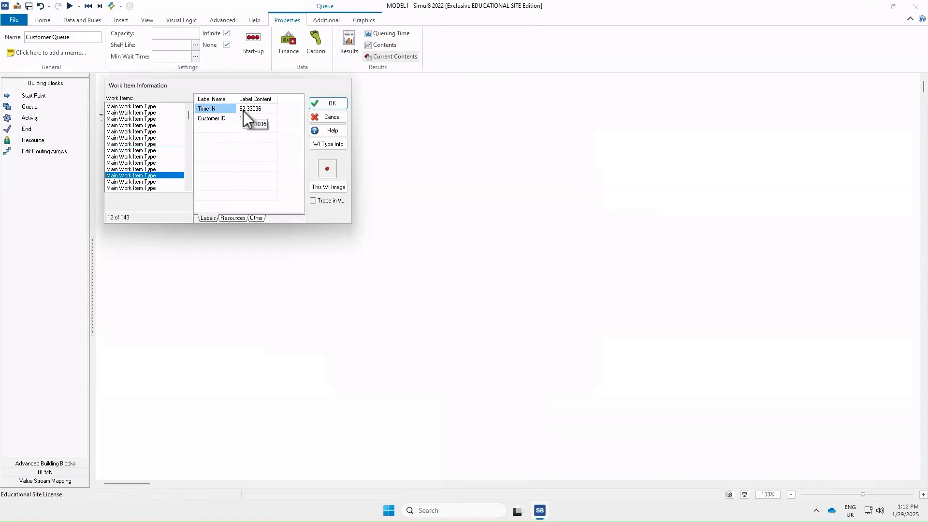
left_click(327, 104)
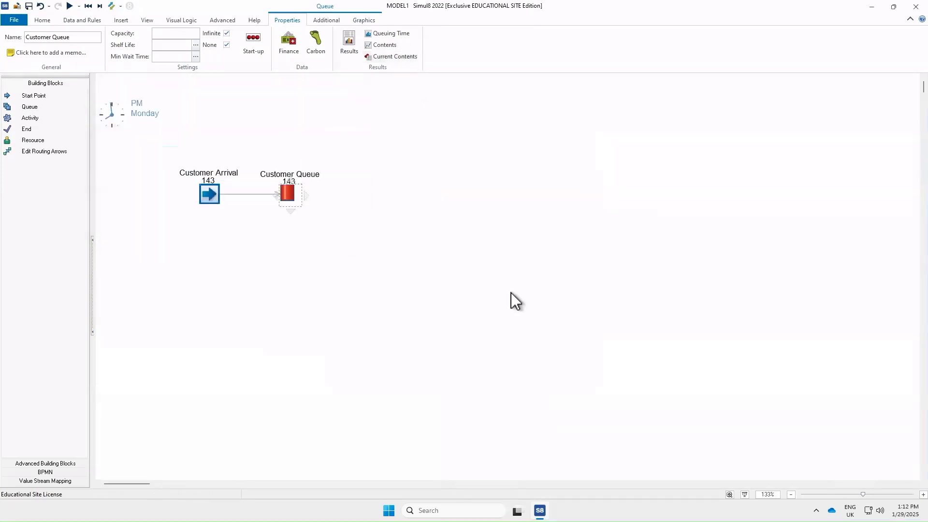
left_click(511, 292)
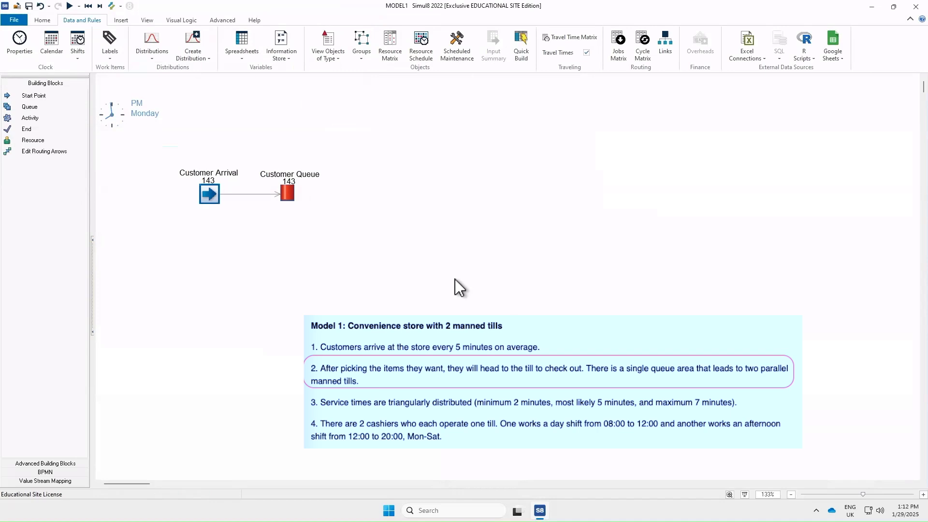
Step: Place an activity to the right of Customer Queue and name it Till 1
left_click(37, 117)
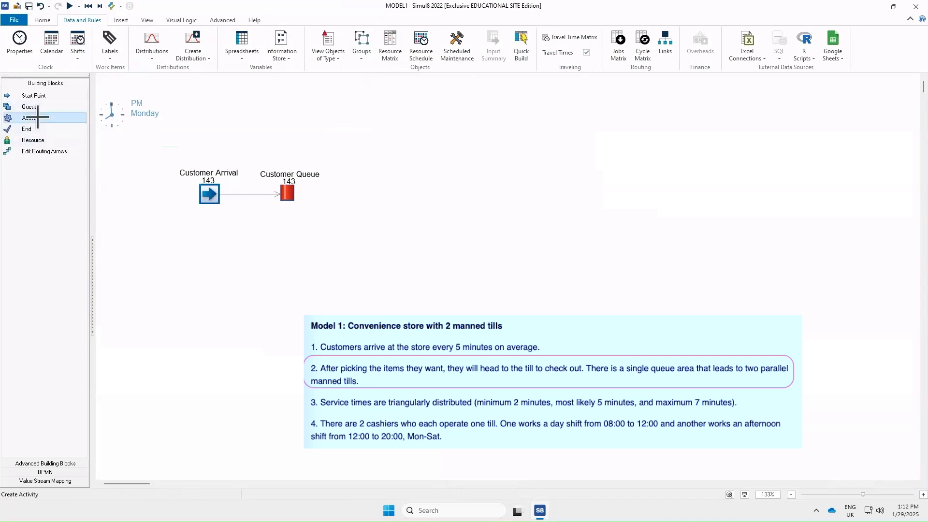
left_click(362, 191)
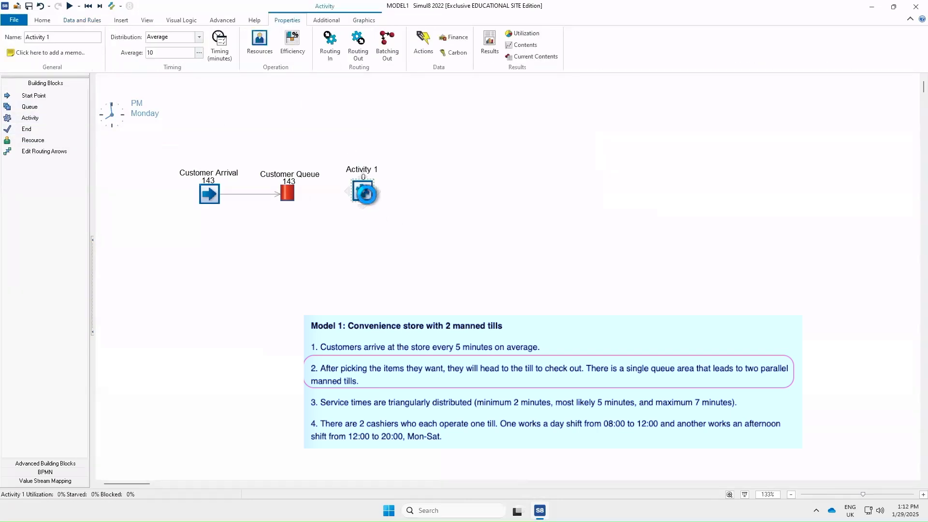
left_click_drag(365, 194, 368, 196)
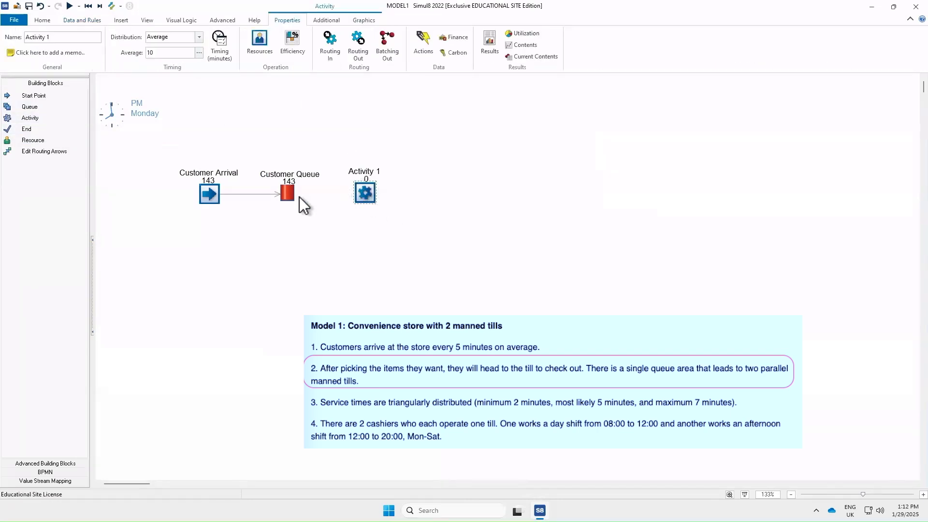
double_click(361, 193)
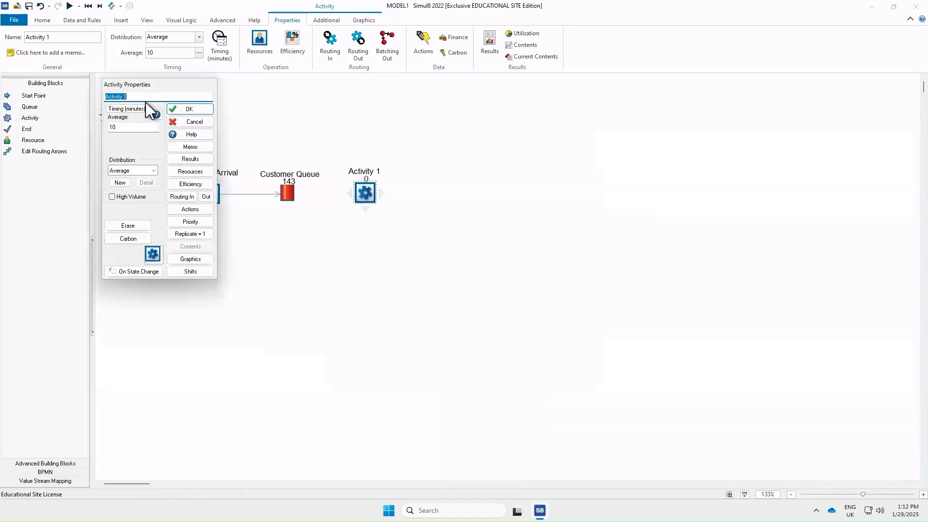
type("t")
type("T")
type("ill1")
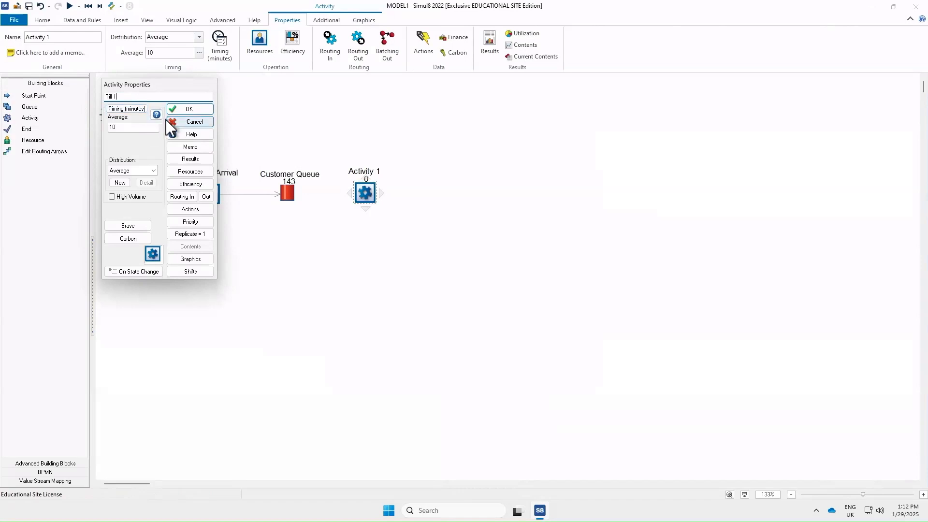
left_click(199, 110)
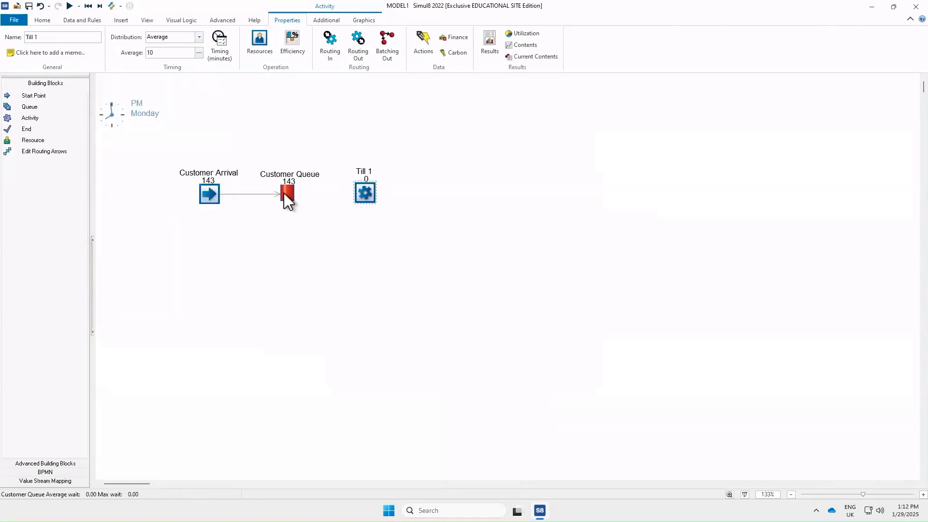
Step: Draw a routing arrow from Customer Queue to Till 1 and shift Till 1 slightly to straighten the arrow
left_click(30, 151)
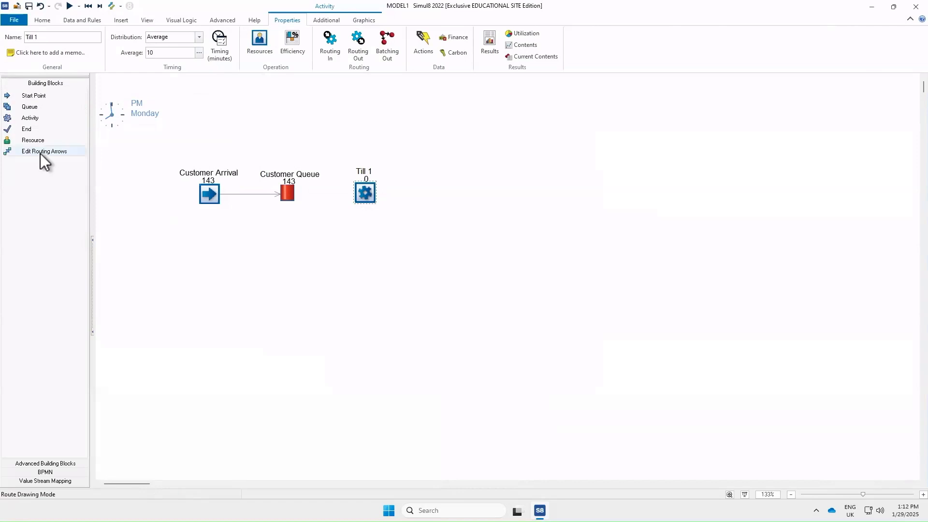
left_click(293, 192)
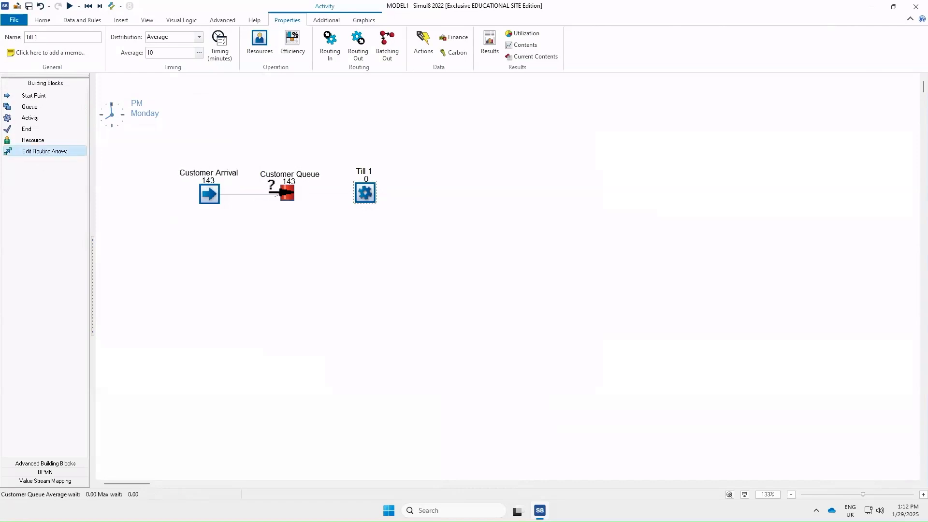
left_click(362, 192)
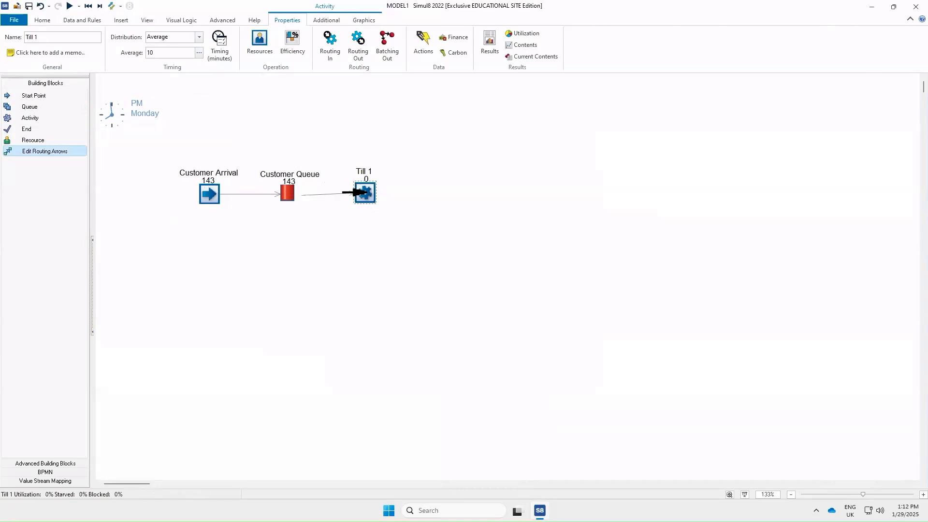
left_click(55, 152)
left_click_drag(369, 196, 373, 199)
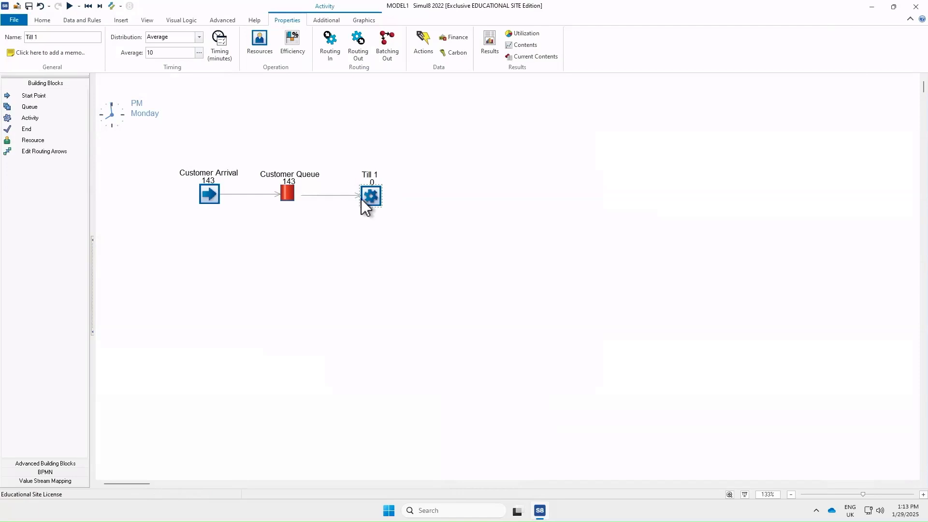
Step: Set Till 1's timing to a Triangular distribution with lower 2, mode 5 and upper 7 minutes
mouse_move(371, 198)
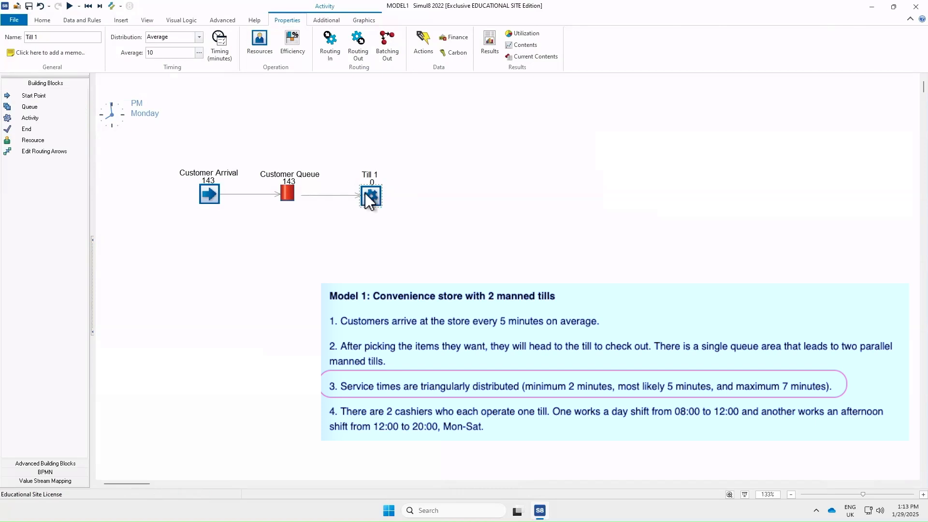
double_click(369, 196)
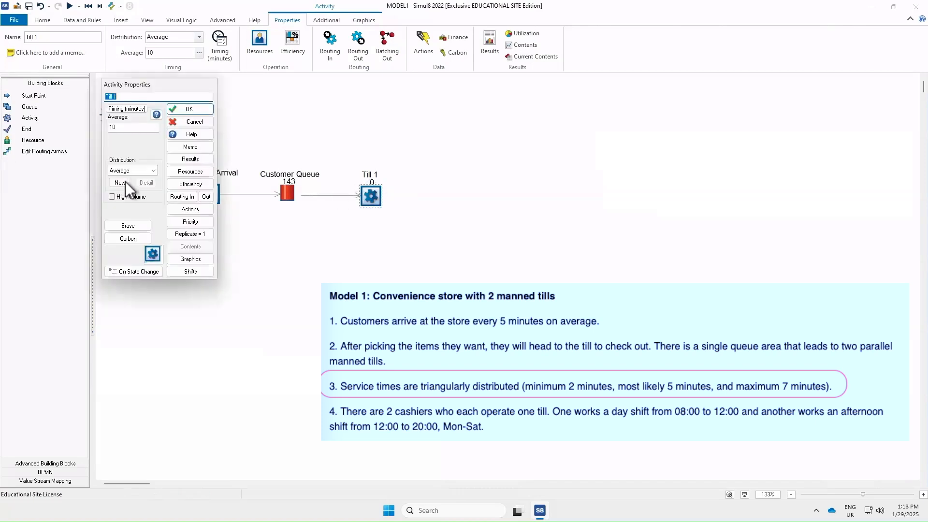
left_click(152, 170)
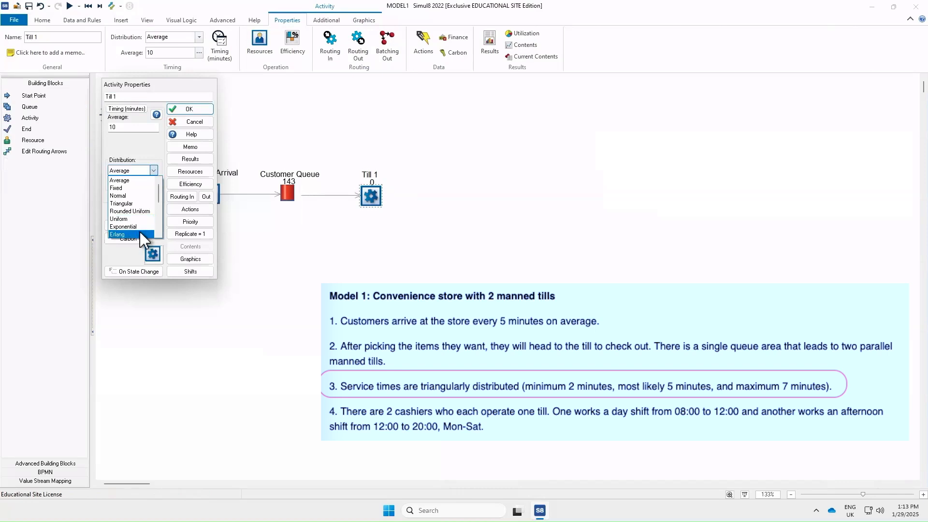
left_click(132, 203)
left_click(125, 128)
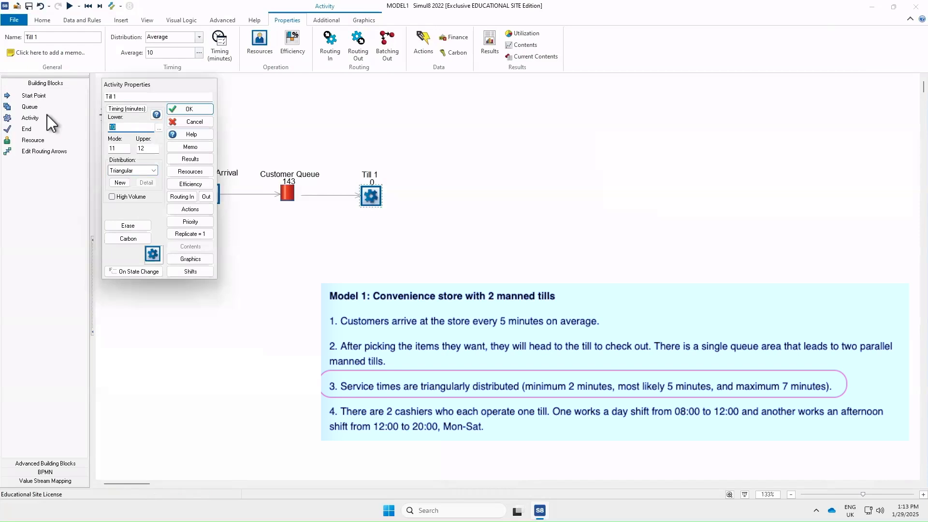
type("2")
key("Tab")
type("5")
key("Tab")
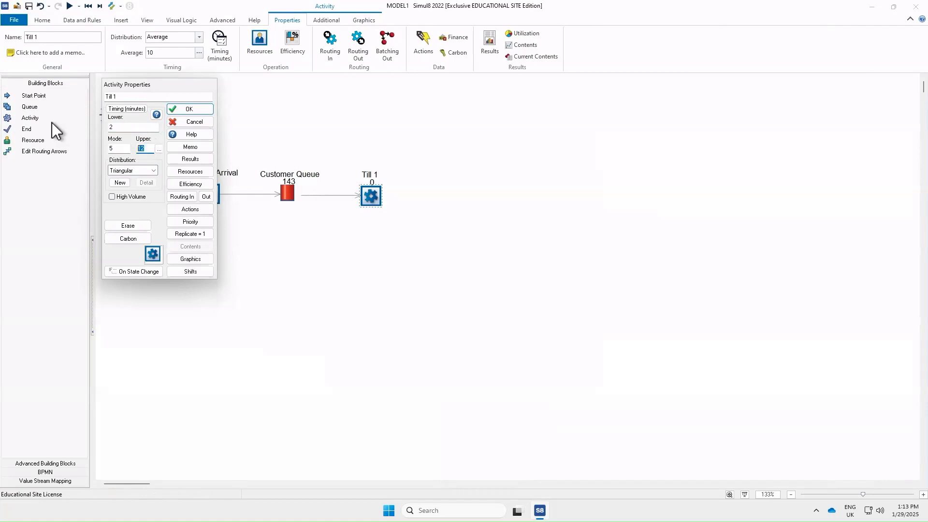
type("7")
left_click(190, 110)
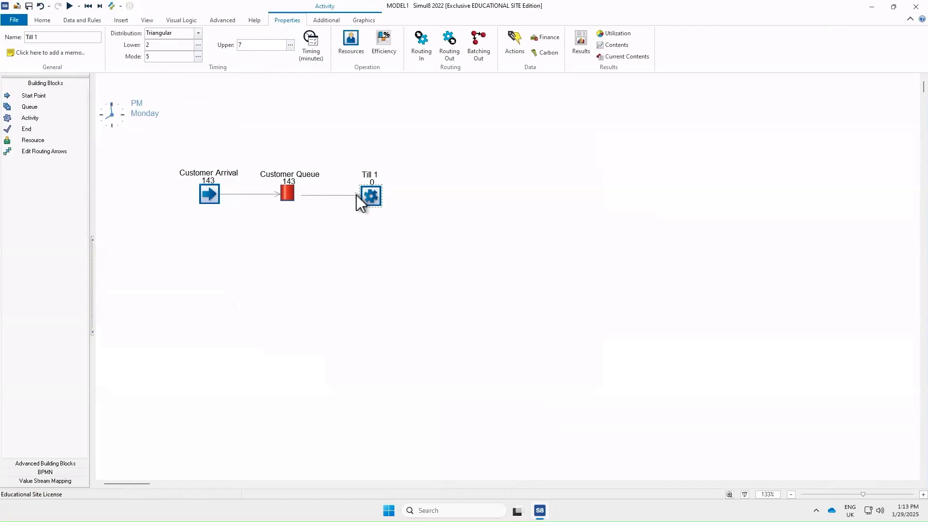
Step: Place an end object to the right of Till 1, level with it, and name it End Point
left_click(31, 129)
left_click(465, 193)
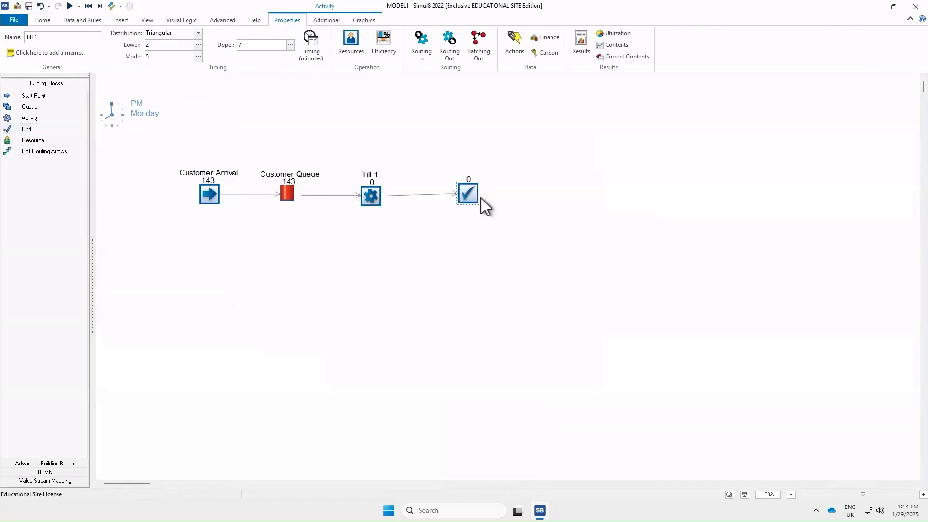
left_click_drag(470, 195, 471, 198)
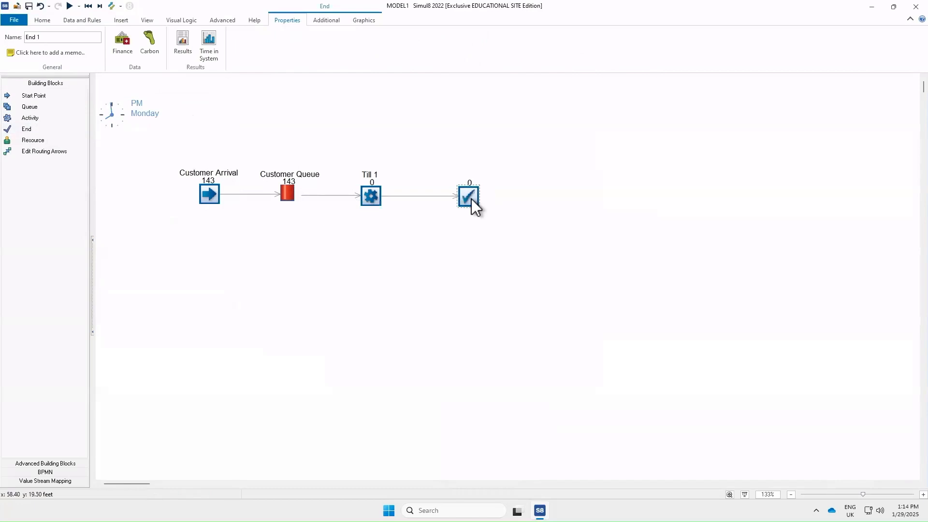
double_click(469, 197)
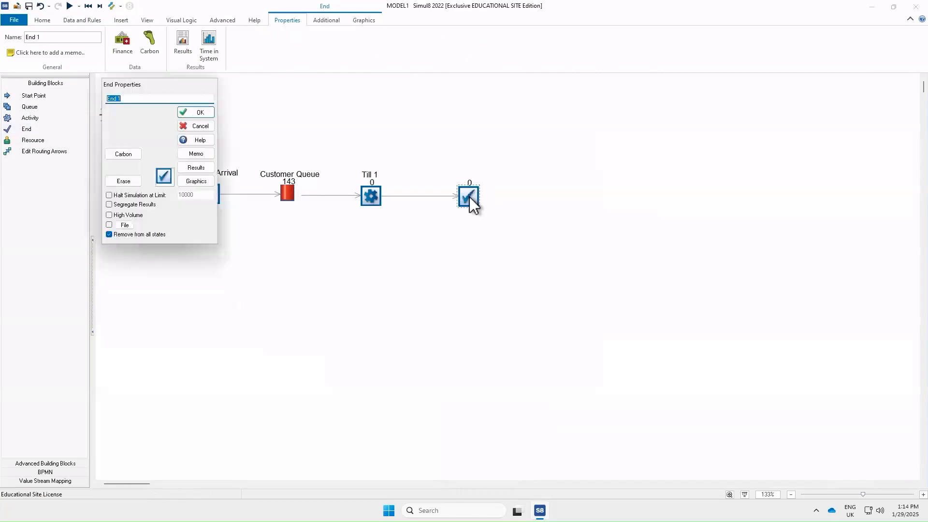
type("End Point")
left_click(196, 112)
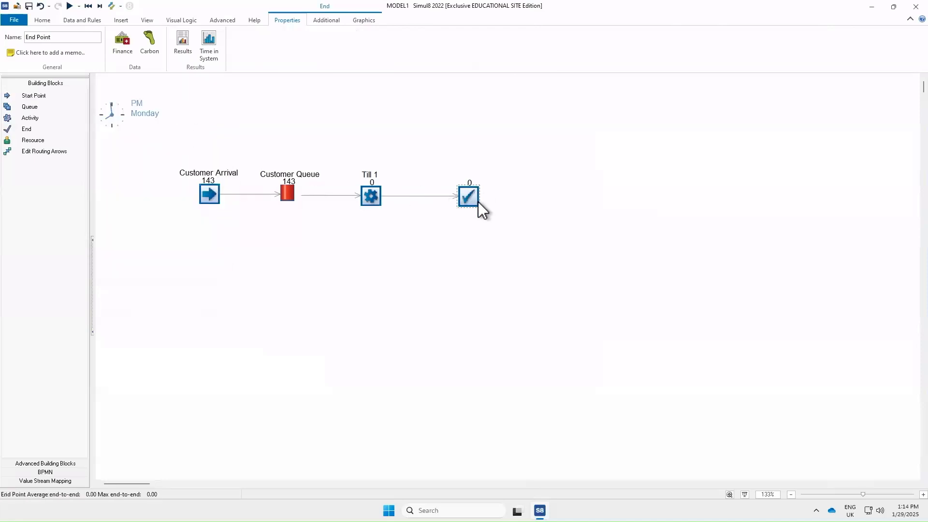
Step: Show the End Point title in the model and run the simulation
left_click(362, 22)
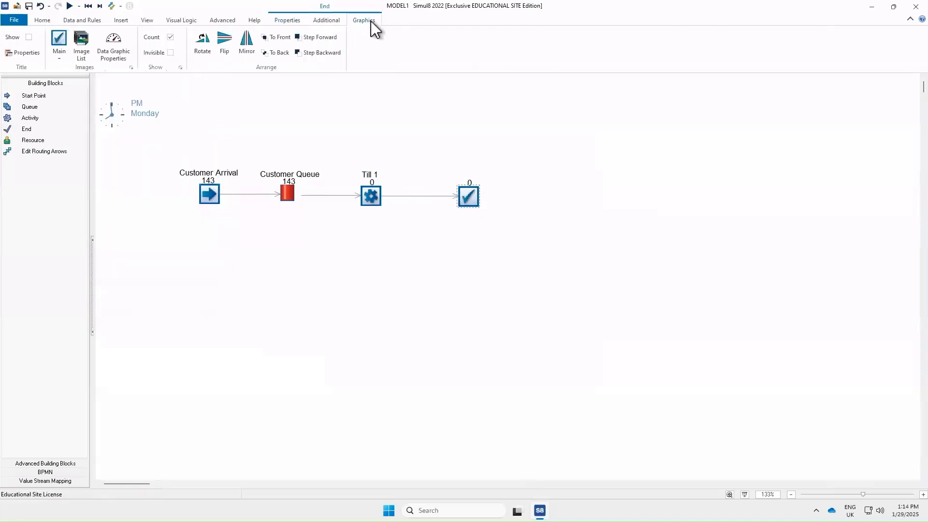
left_click(28, 37)
left_click(69, 6)
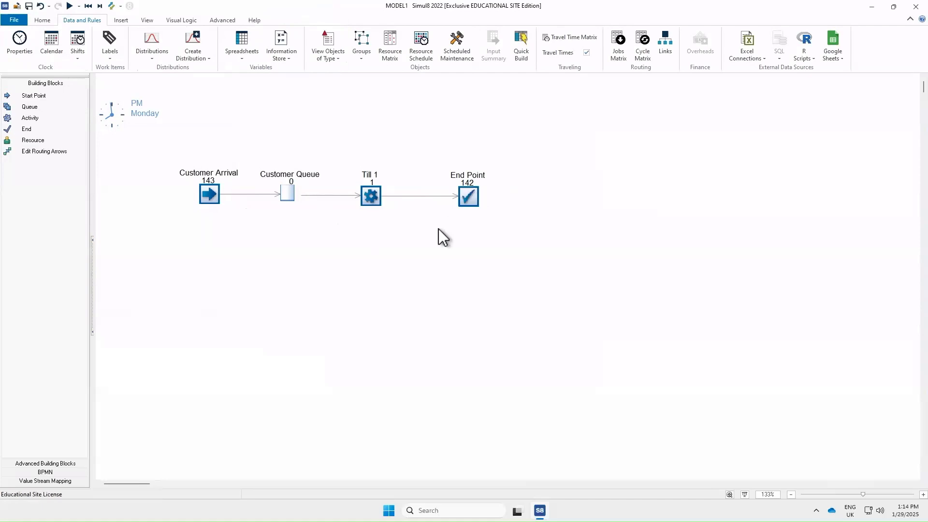
Step: Set End Point to write its output to a CSV file named model1 in the SIMUL8 folder, and run the simulation again
double_click(464, 193)
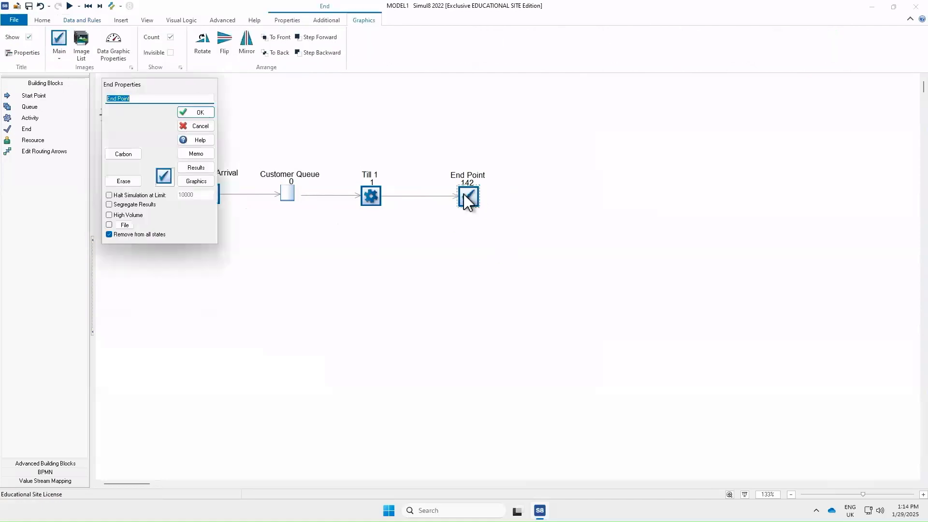
left_click(124, 225)
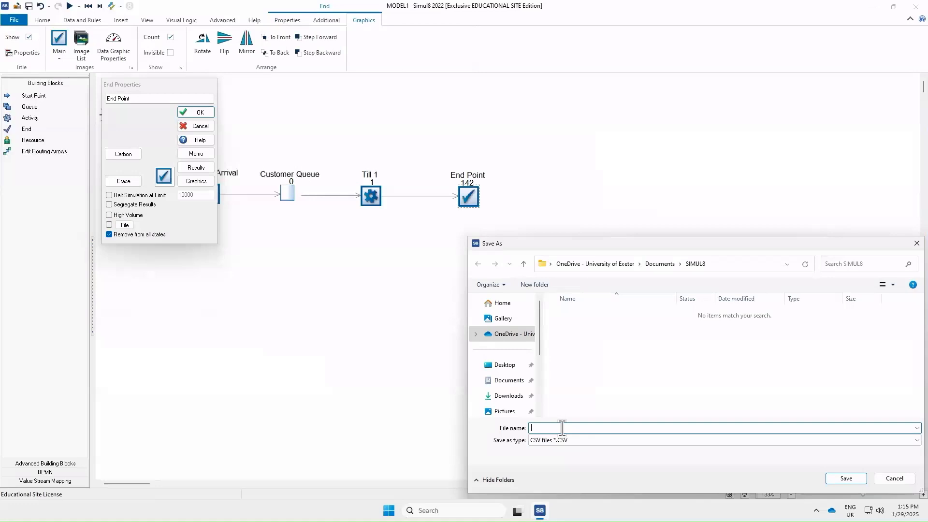
type("model")
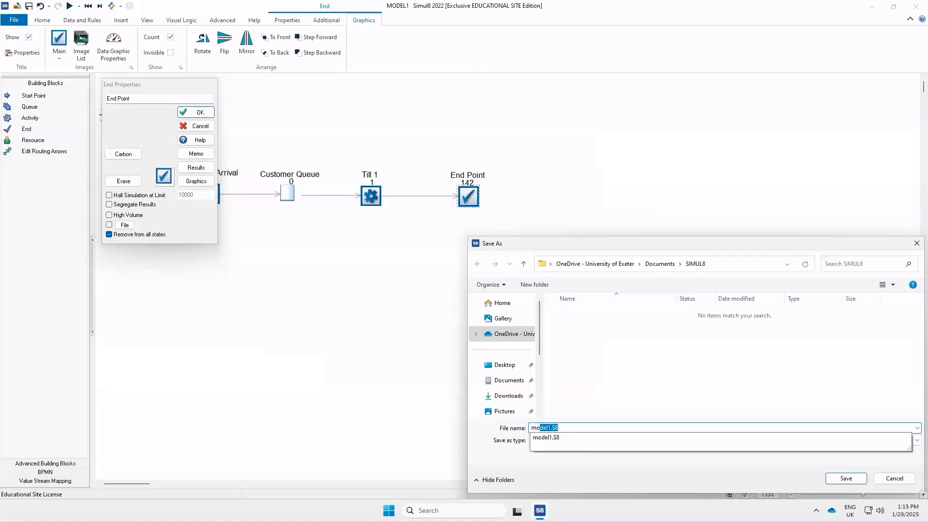
type("1")
key("BackSpace")
left_click(619, 458)
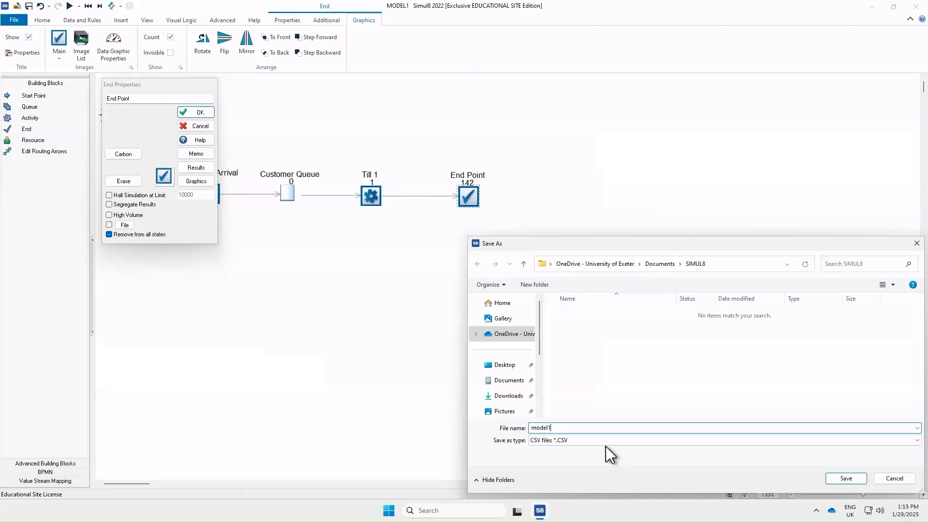
left_click(848, 480)
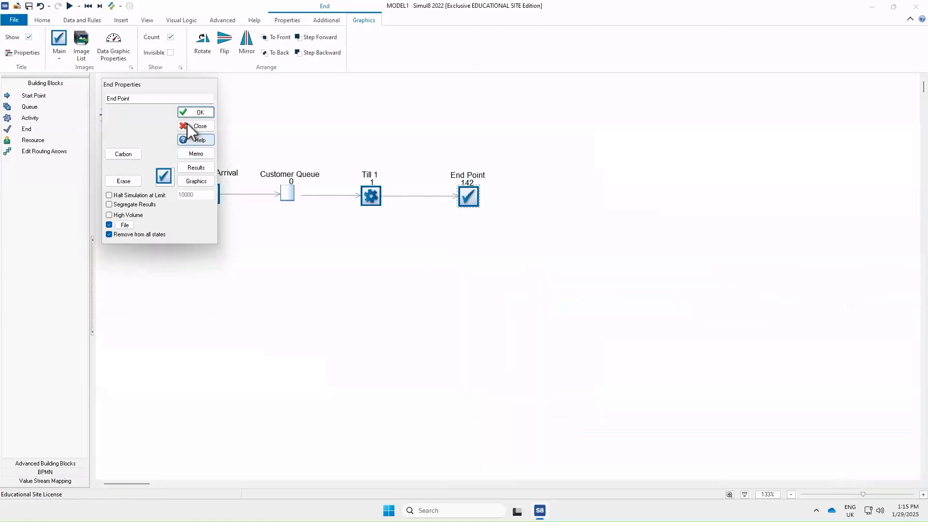
left_click(190, 112)
left_click(312, 272)
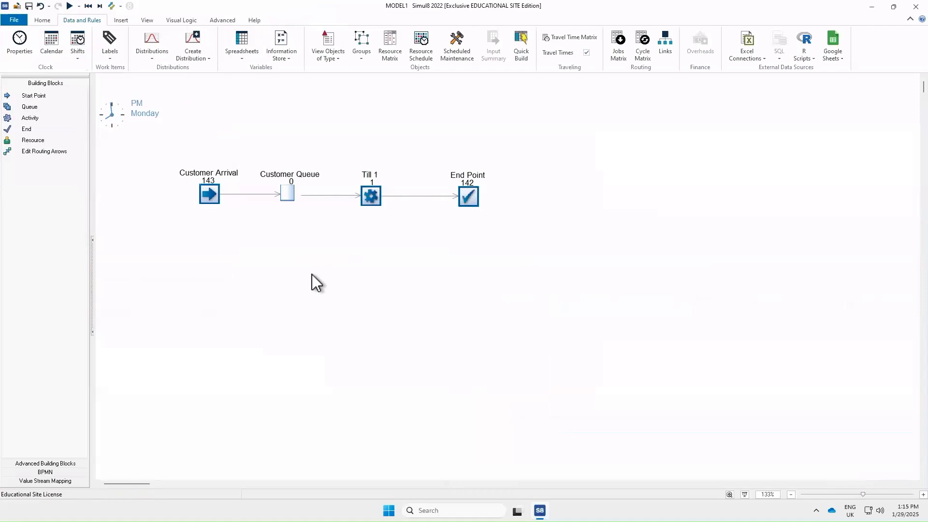
left_click(70, 6)
Step: Switch to File Explorer and open the model1 CSV file from the SIMUL8 folder in OneDrive Documents
left_click(454, 510)
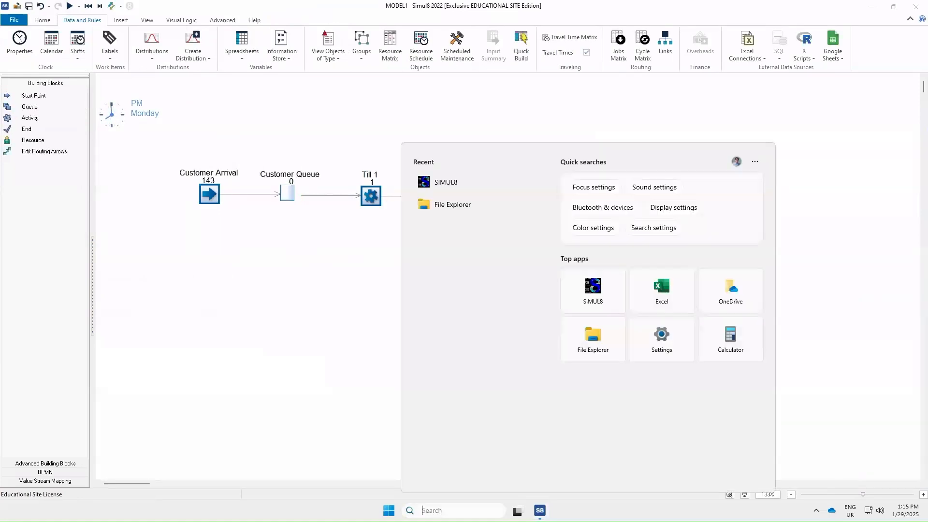
left_click(599, 343)
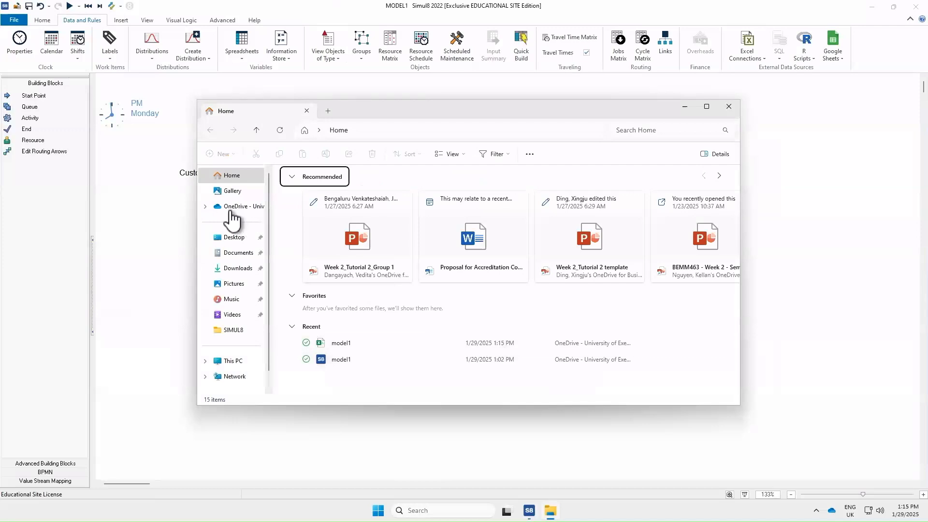
left_click(237, 206)
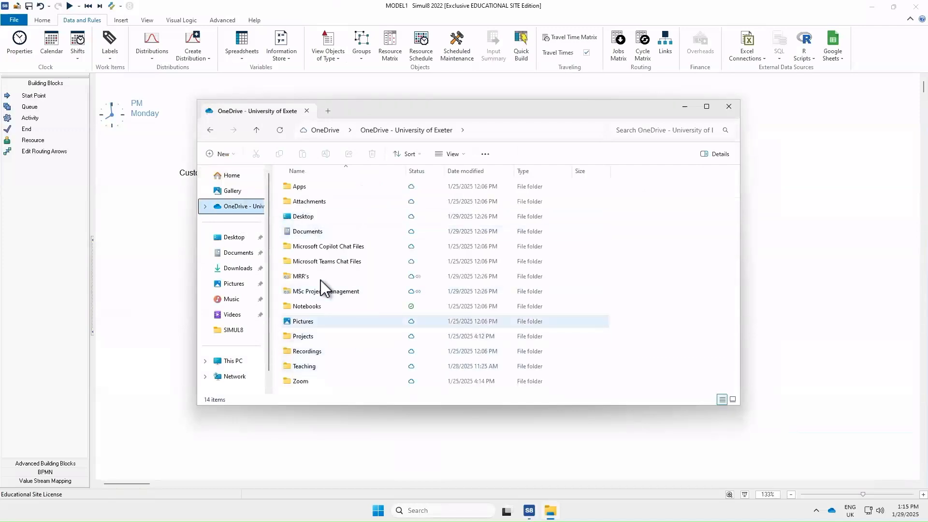
left_click(320, 231)
double_click(320, 230)
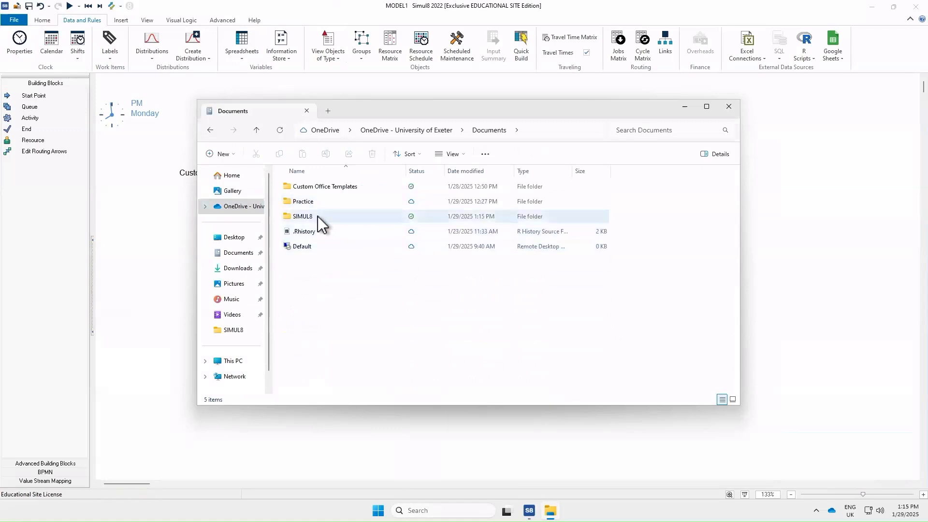
left_click(318, 216)
double_click(317, 216)
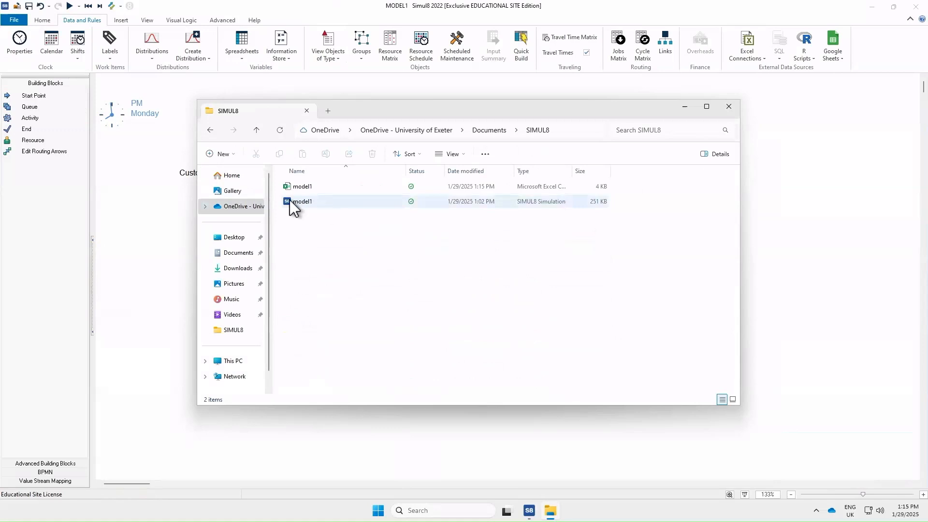
left_click(315, 187)
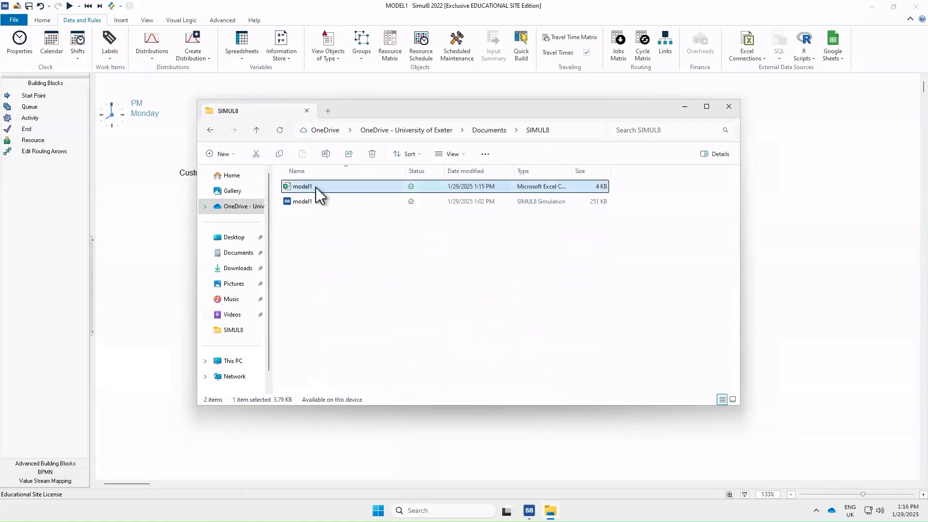
double_click(315, 187)
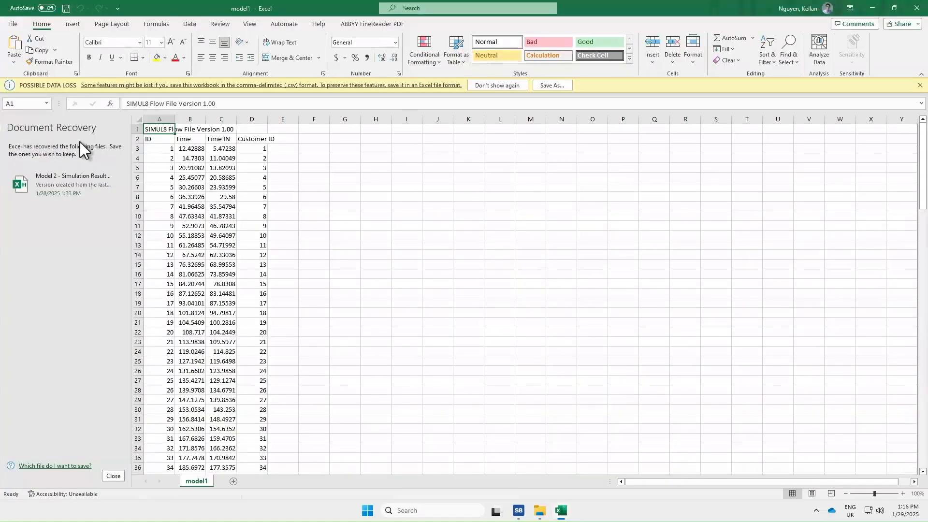
Step: Dismiss the recovered documents list and widen columns A to D of the model1 sheet
left_click(113, 476)
left_click(244, 150)
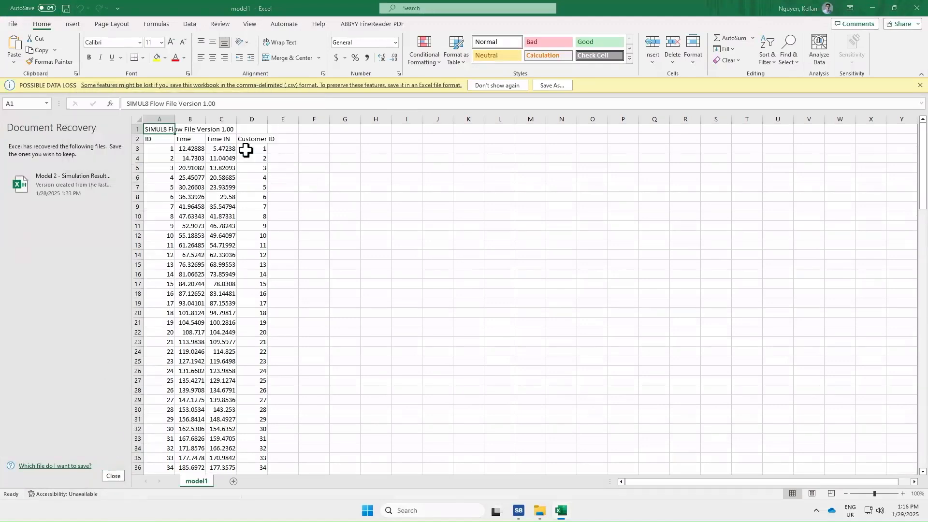
left_click_drag(43, 119, 148, 119)
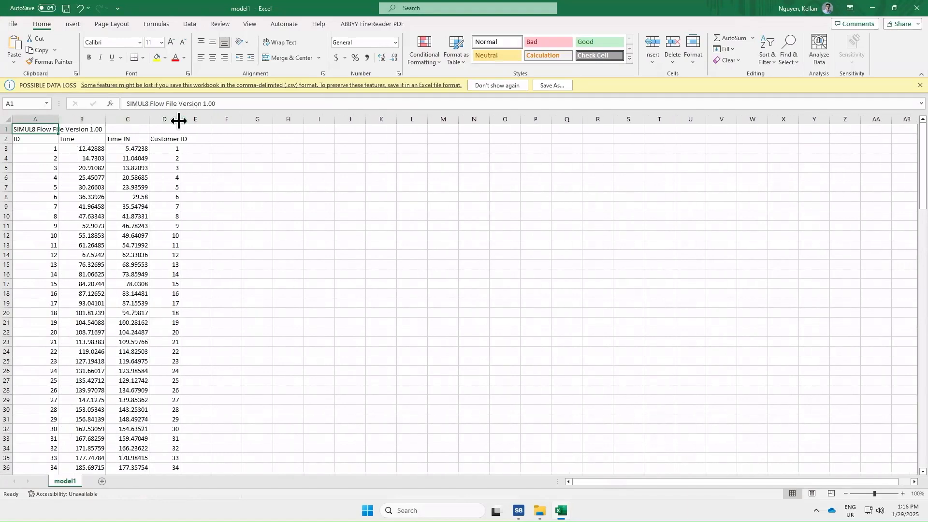
double_click(180, 119)
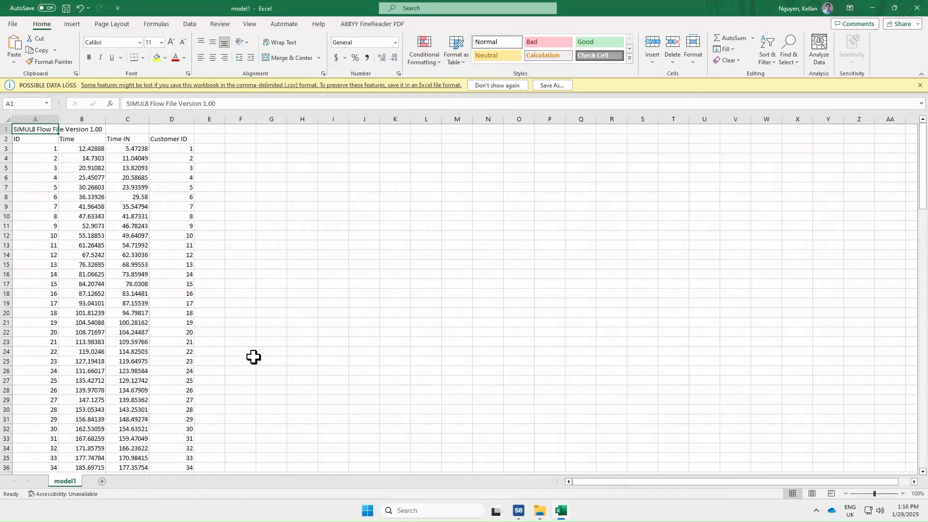
Step: Review the Customer ID, Time IN and Time columns and change the header in B2 to Time OUT
left_click(171, 116)
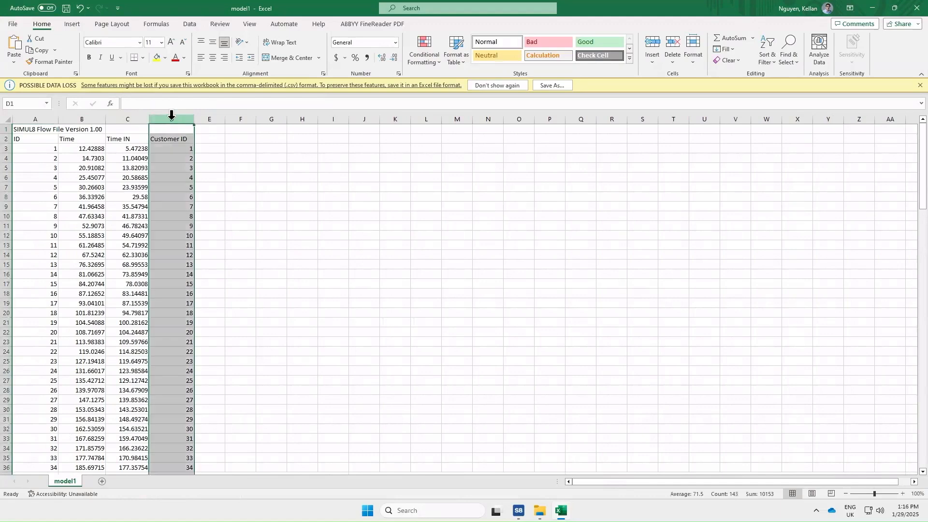
left_click(129, 118)
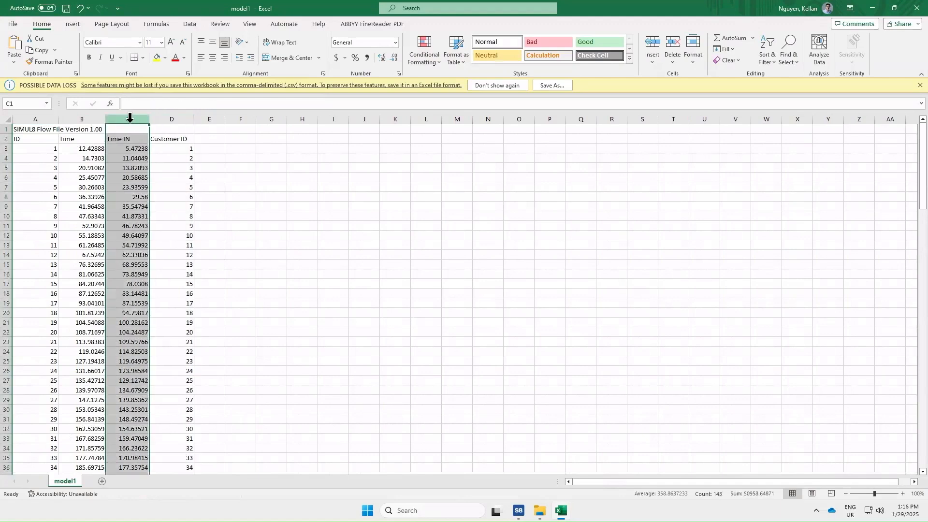
left_click(83, 117)
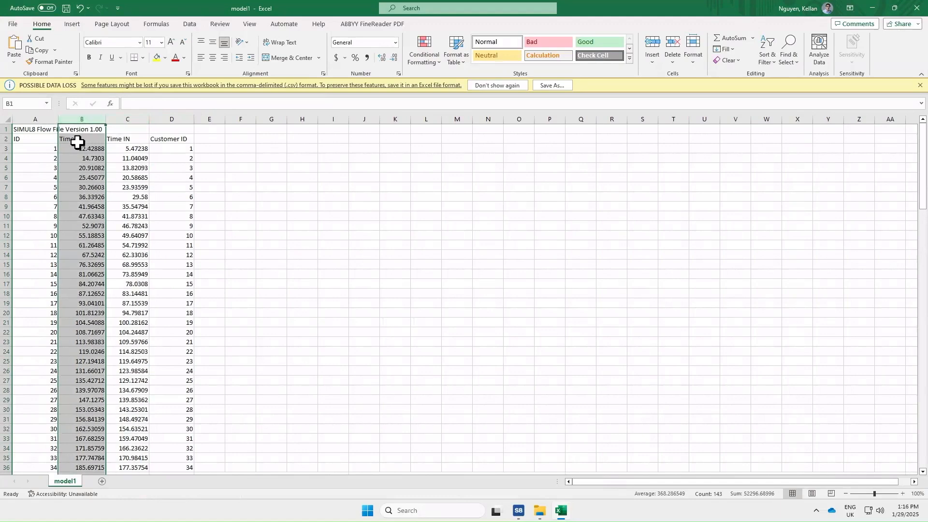
double_click(85, 139)
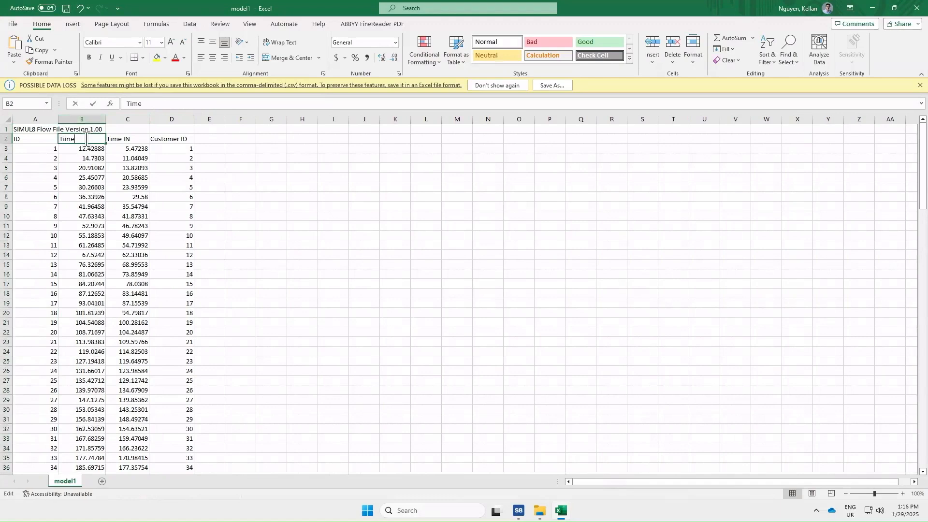
type("OUT")
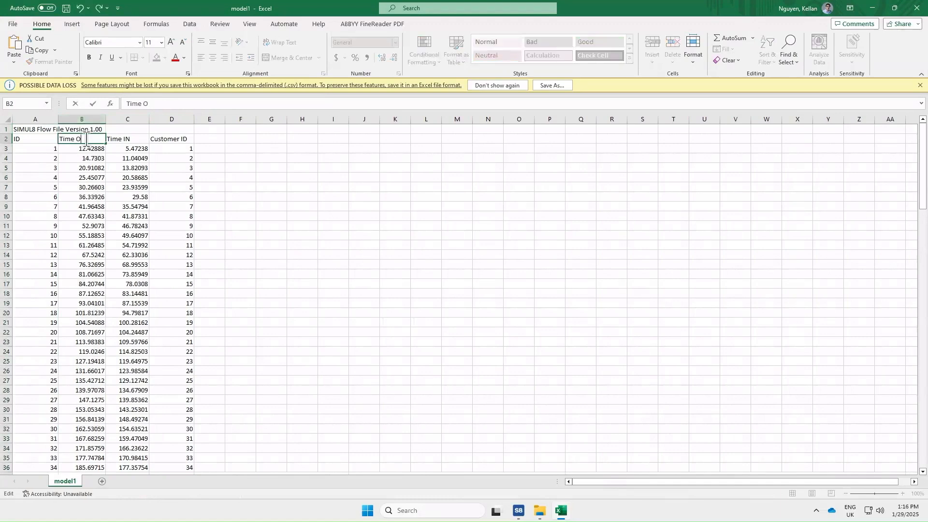
left_click(365, 236)
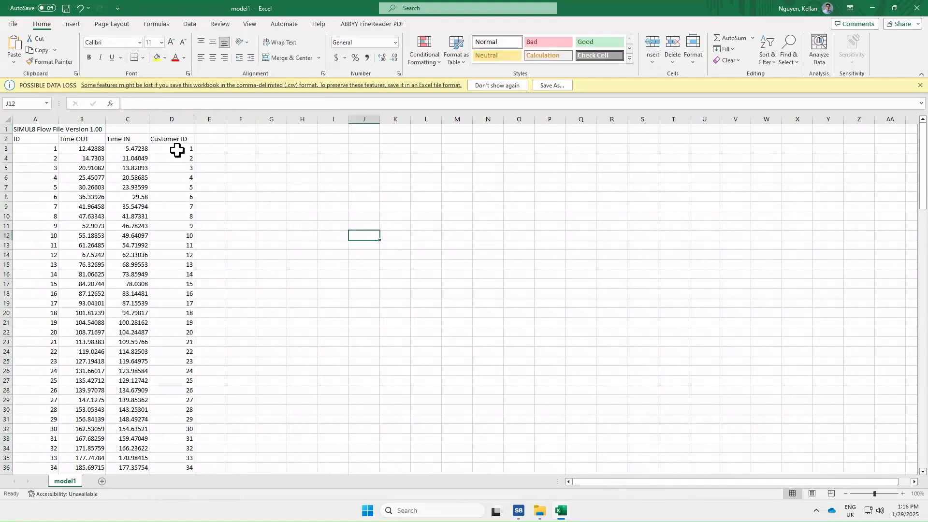
Step: Add the header Service Time in cell E2 and widen column E to fit it
left_click(208, 138)
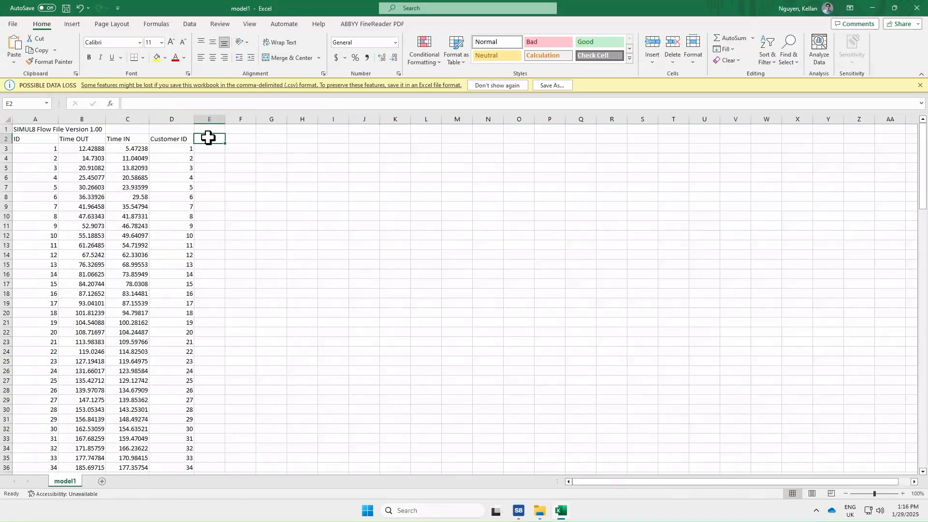
type("sE")
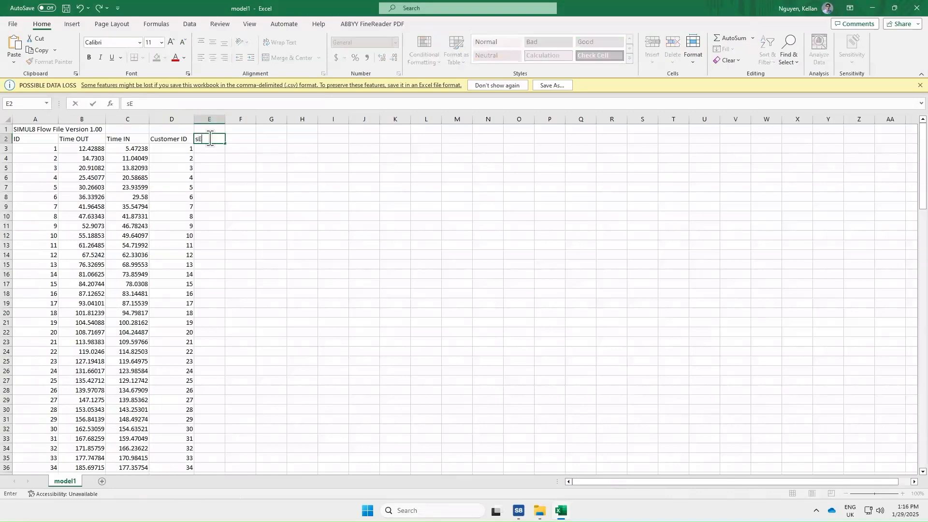
key("BackSpace")
key("BackSpace")
type("S")
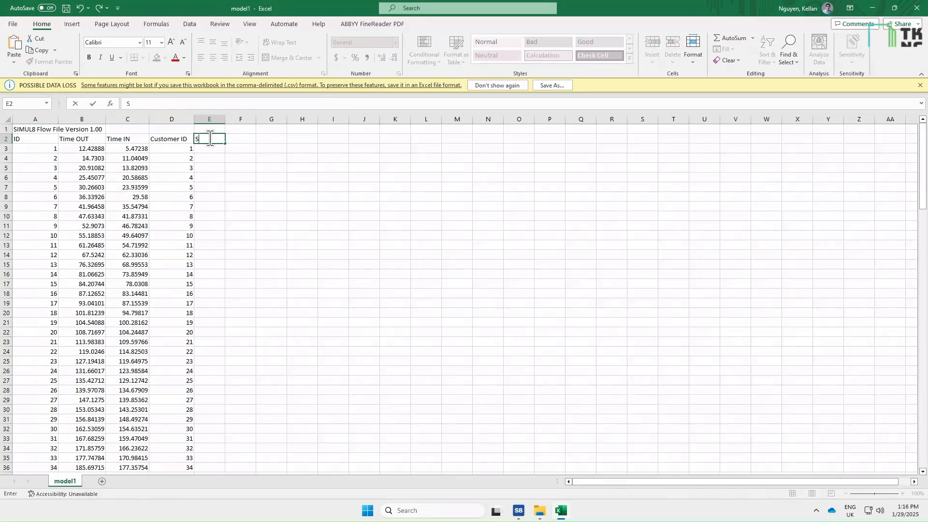
type("ervice ")
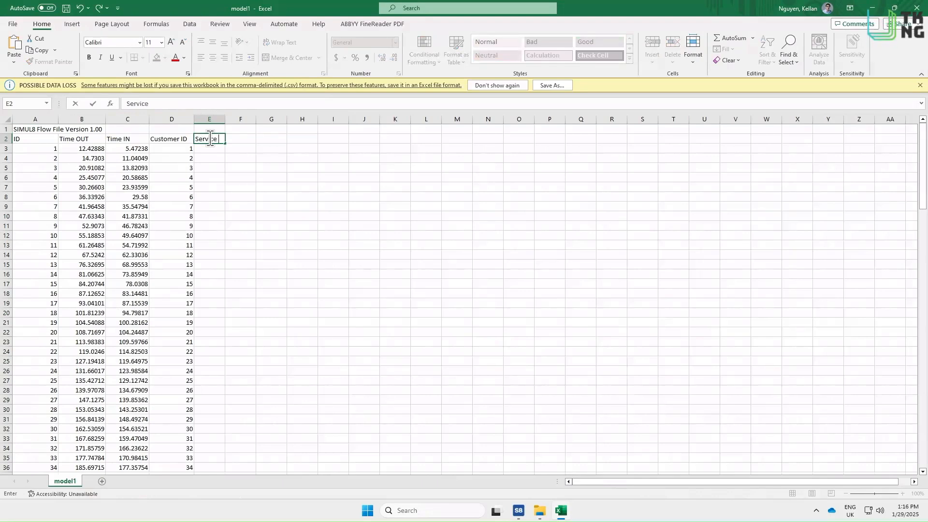
type("Time")
key("Return")
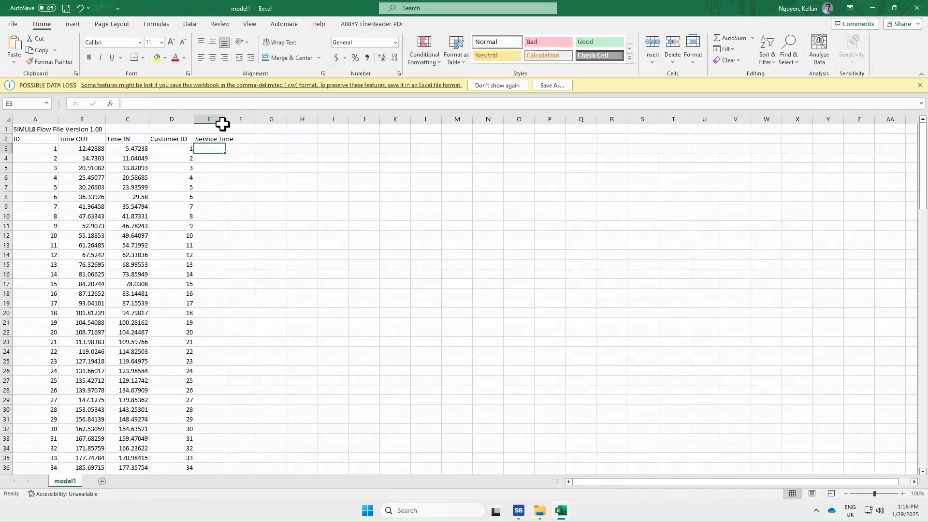
left_click_drag(227, 118, 246, 119)
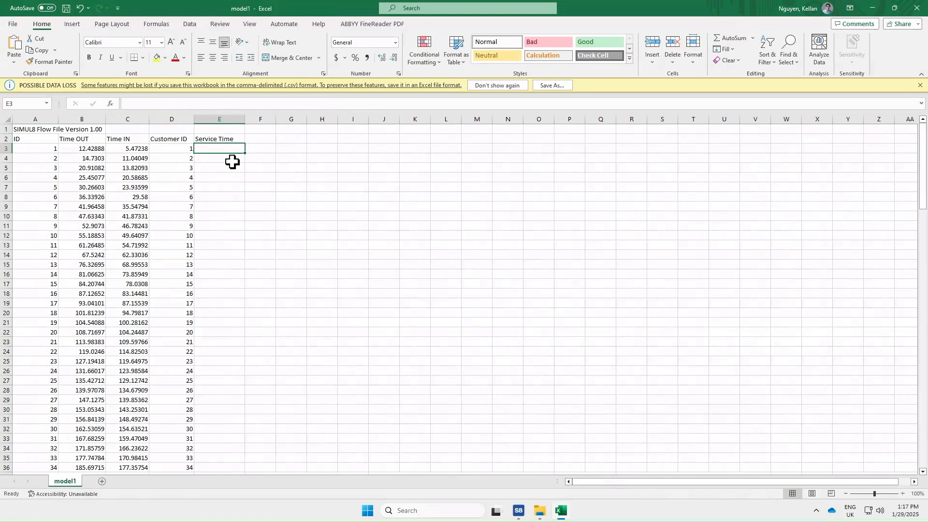
Step: Calculate Service Time in E3 as =B3-C3, fill the formula down for all customers, and review the column
type("=")
left_click(77, 149)
type("-")
left_click(123, 148)
key("Return")
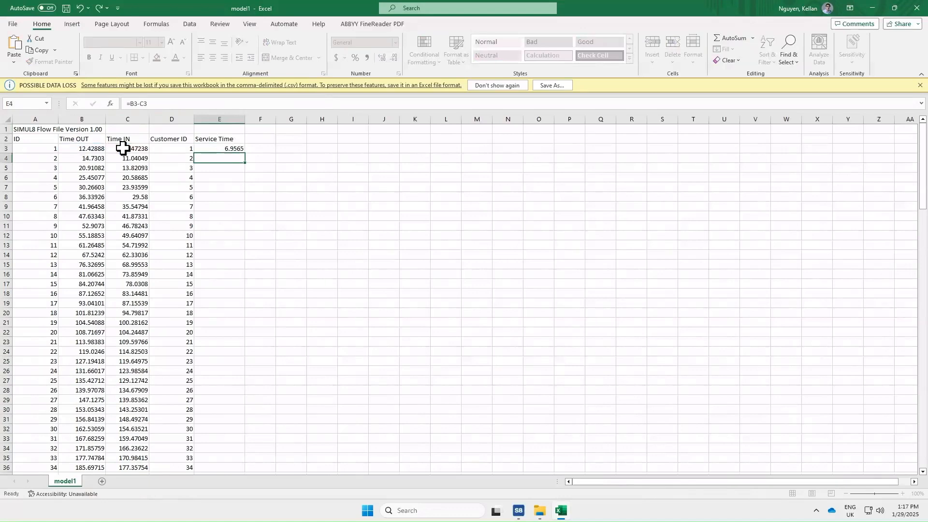
left_click(231, 148)
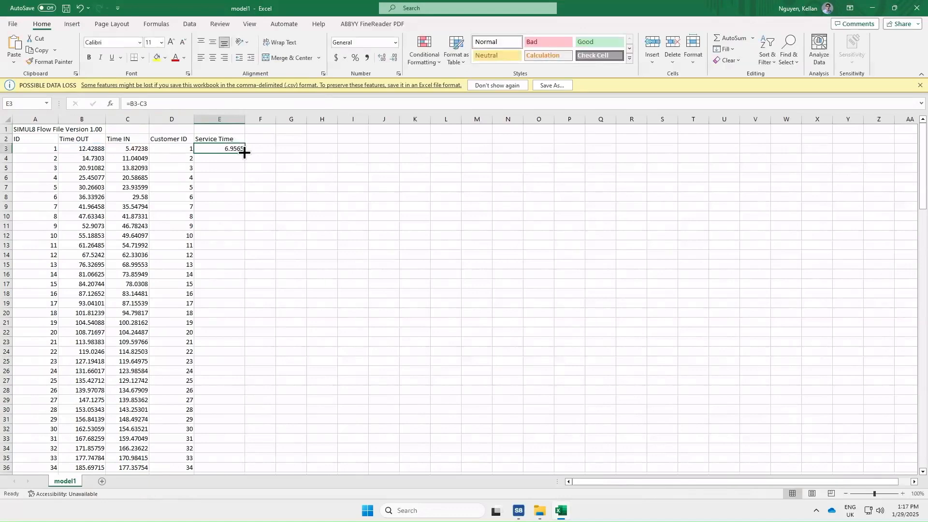
double_click(245, 152)
scroll(223, 278, "down", 15)
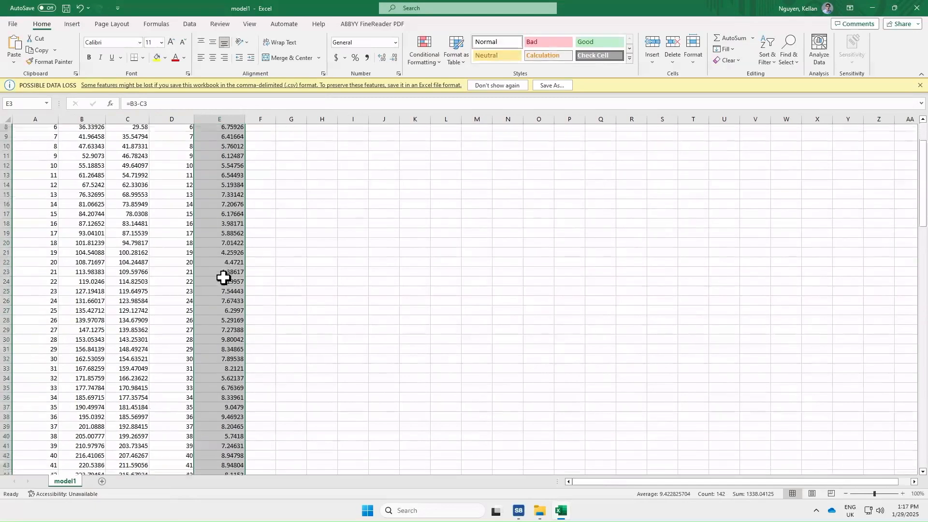
scroll(223, 278, "down", 12)
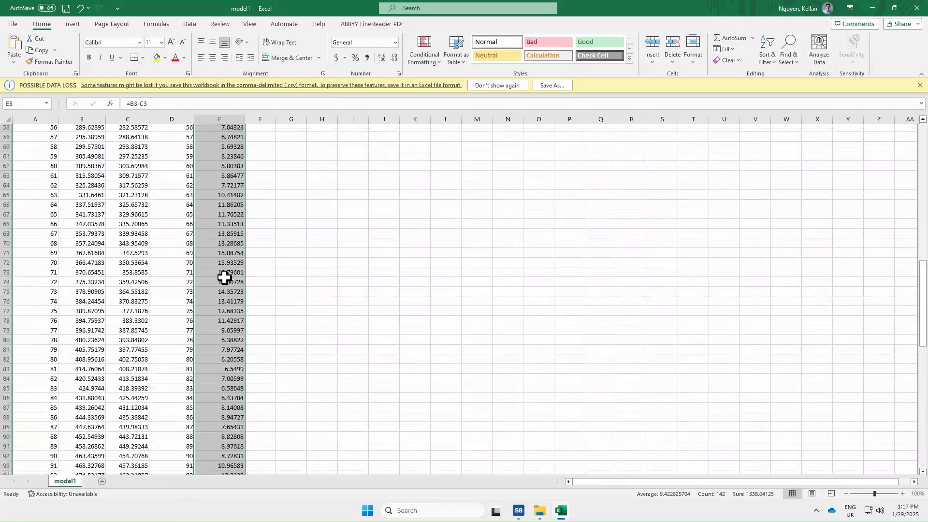
scroll(224, 277, "down", 11)
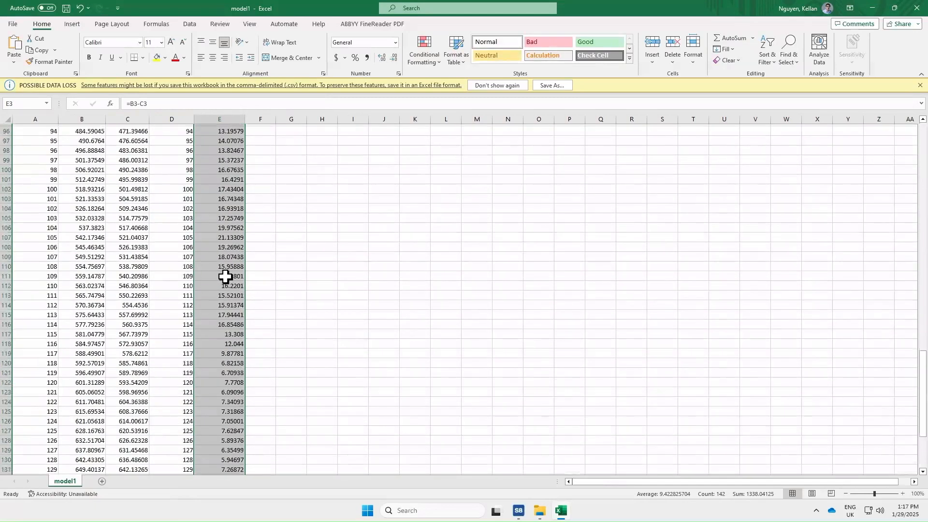
scroll(223, 279, "up", 13)
scroll(223, 279, "up", 20)
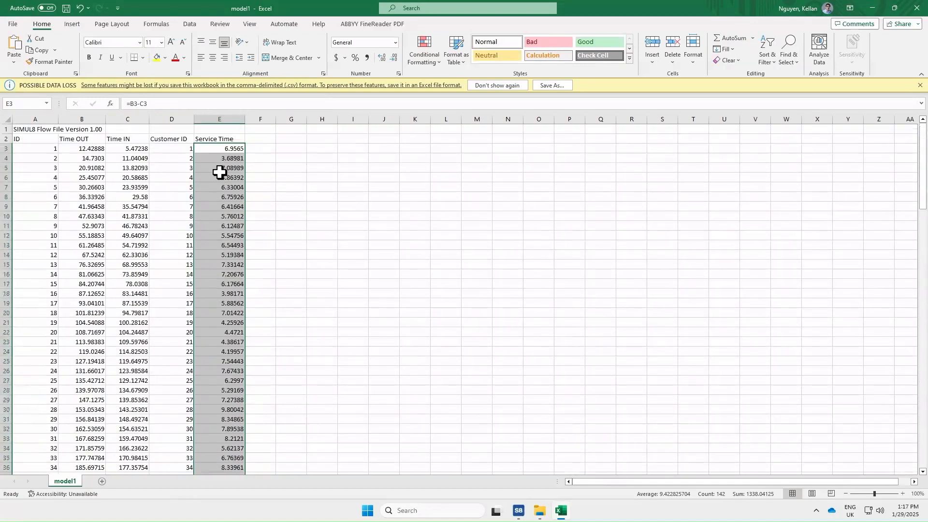
left_click(222, 149)
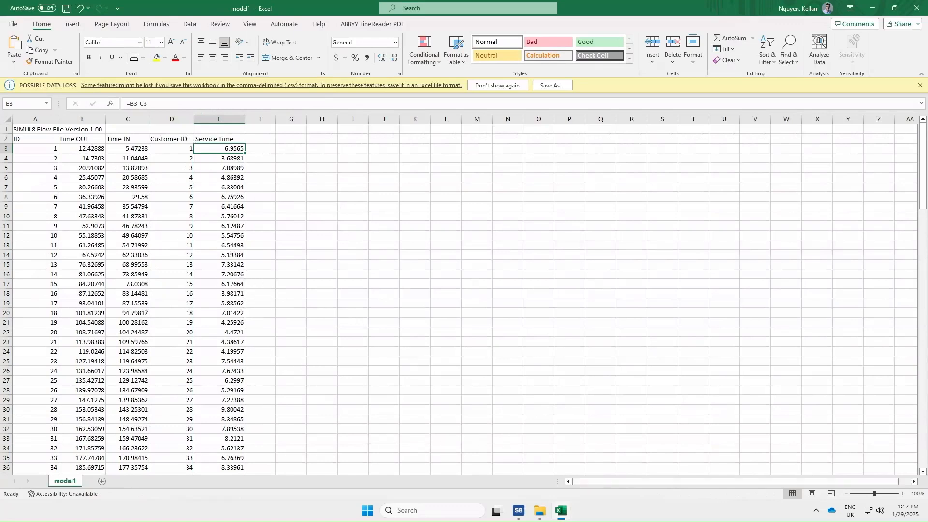
Step: Switch to Simul8, open the Queuing Time chart of Customer Queue, and place it enlarged below the flow
mouse_move(518, 510)
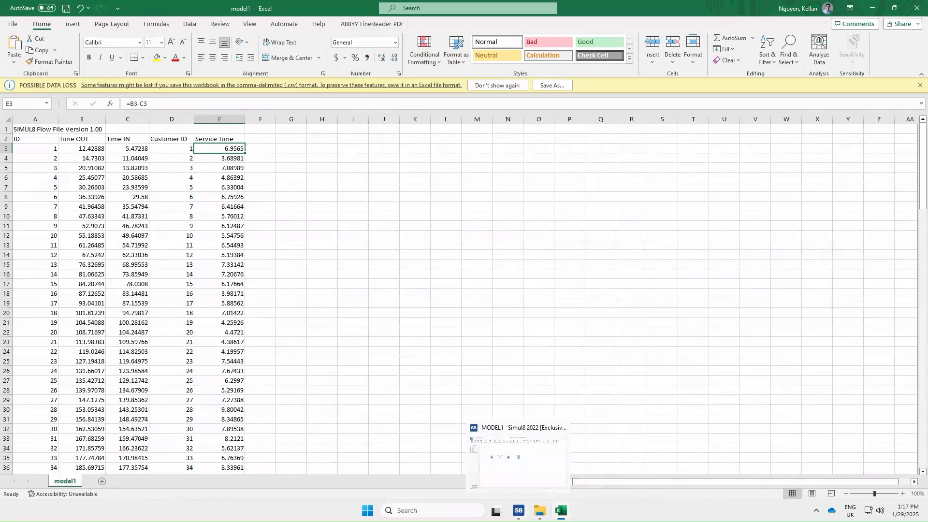
left_click(517, 459)
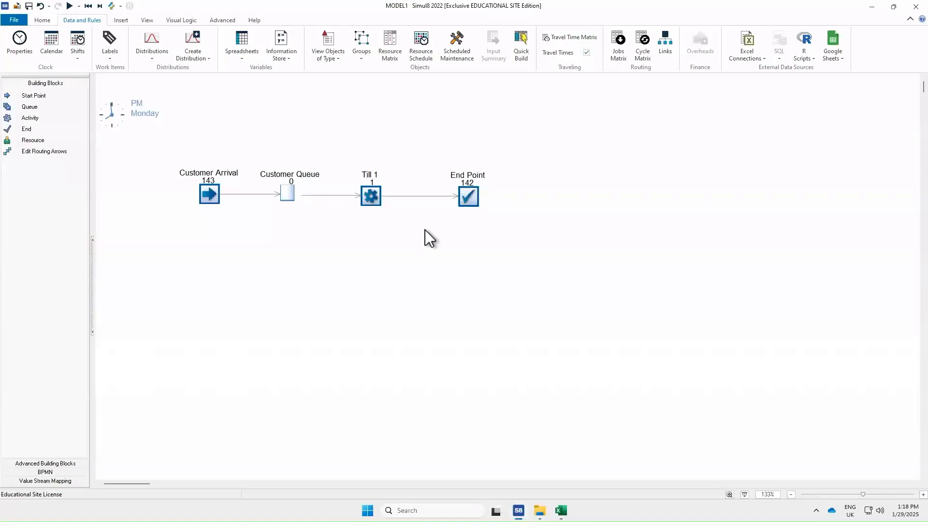
left_click(288, 195)
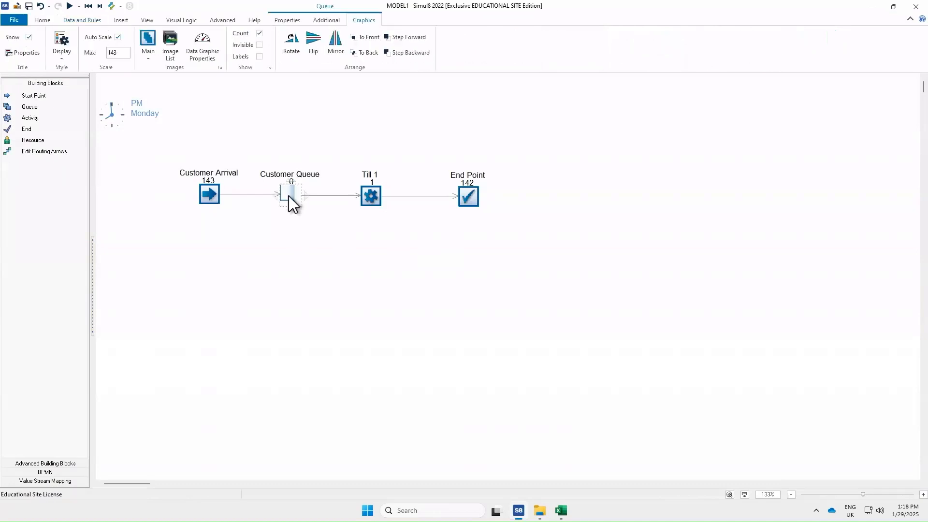
left_click(285, 20)
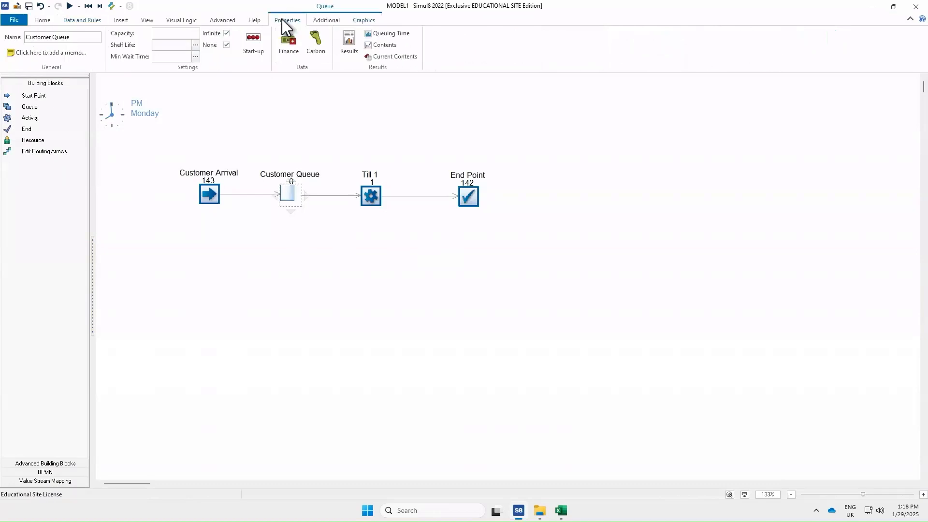
left_click(392, 34)
left_click_drag(853, 425, 198, 324)
left_click_drag(220, 359, 240, 363)
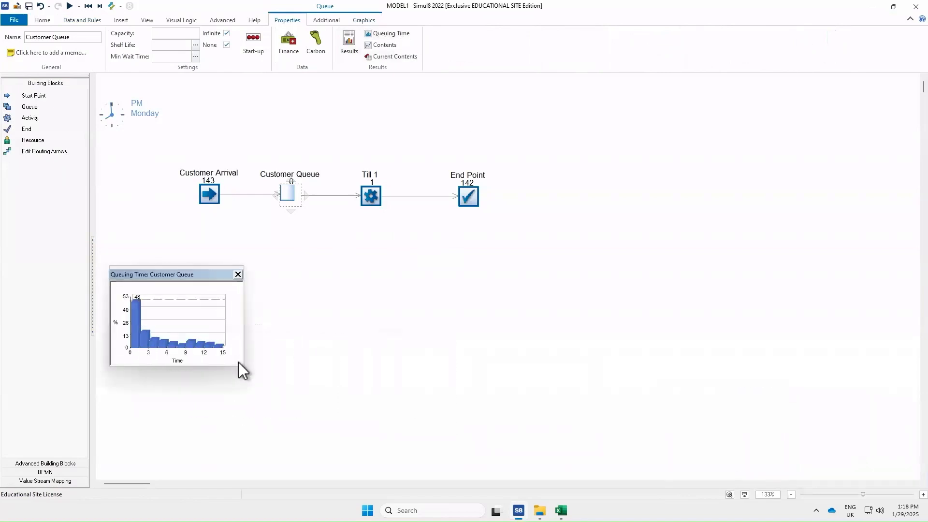
Step: Open the Contents chart of Customer Queue, enlarge it beside the Queuing Time chart, and shift both charts further down
left_click(384, 45)
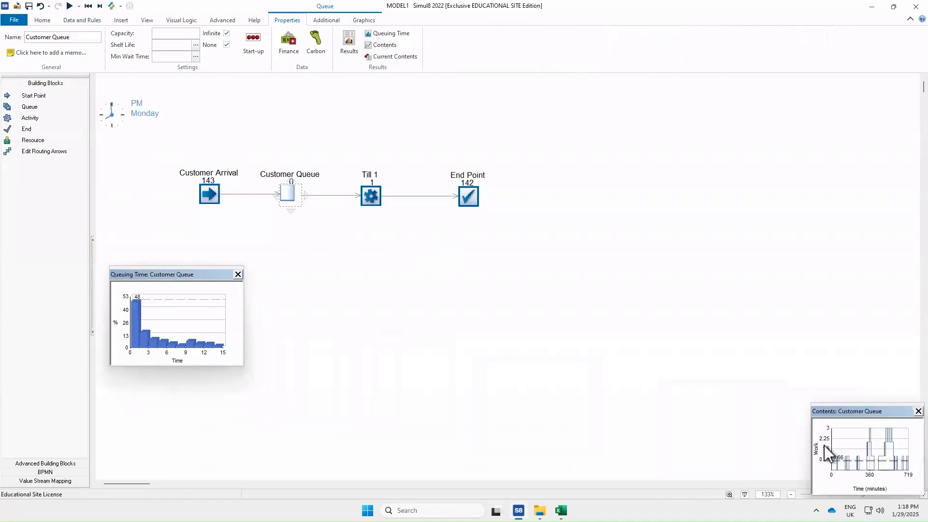
left_click_drag(852, 411, 297, 272)
left_click_drag(359, 359, 372, 366)
left_click_drag(176, 271, 173, 341)
left_click_drag(305, 273, 305, 344)
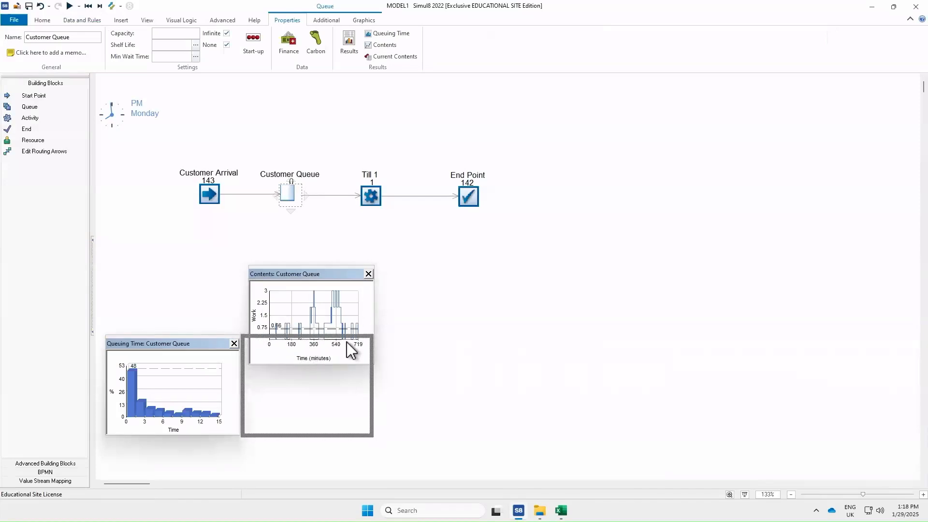
Step: Open the Utilization and Contents charts of Till 1 and stack them in the empty area beyond End Point
left_click(366, 221)
left_click(370, 195)
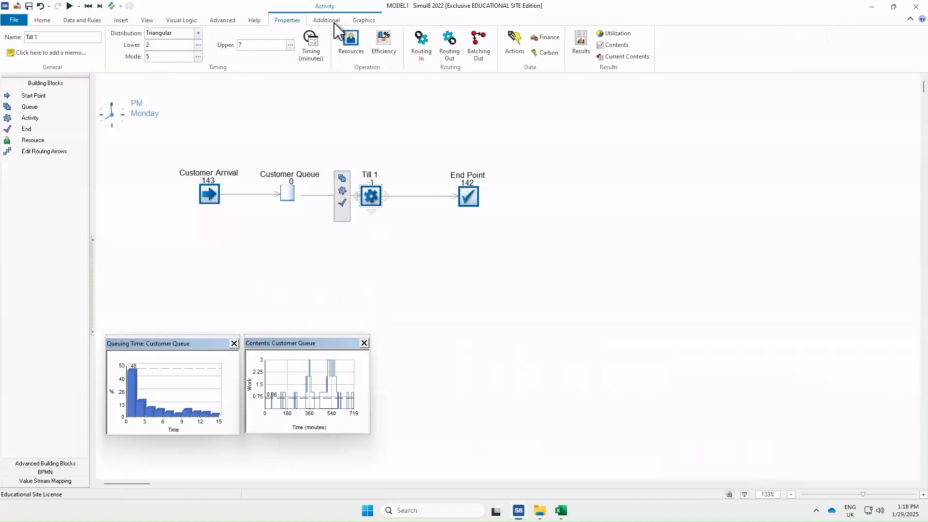
left_click(618, 34)
left_click_drag(868, 414, 749, 100)
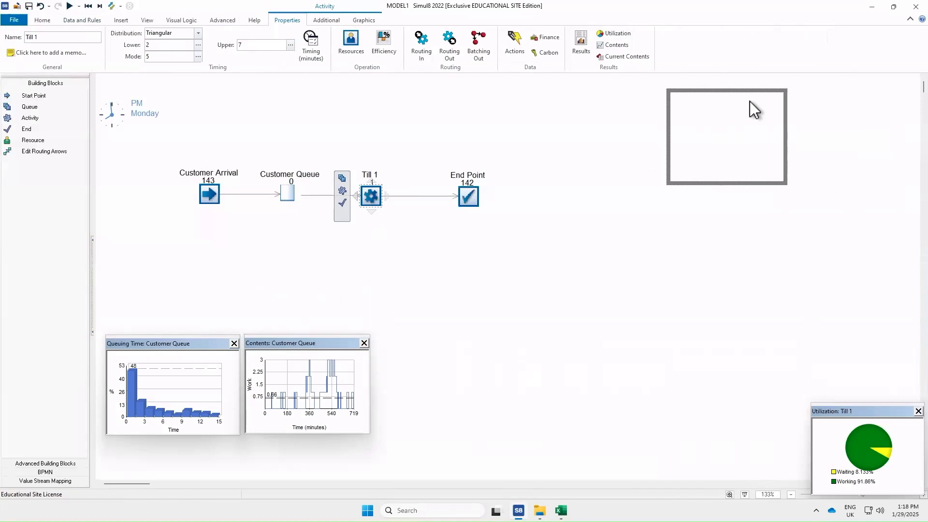
left_click(617, 45)
left_click_drag(882, 412, 768, 205)
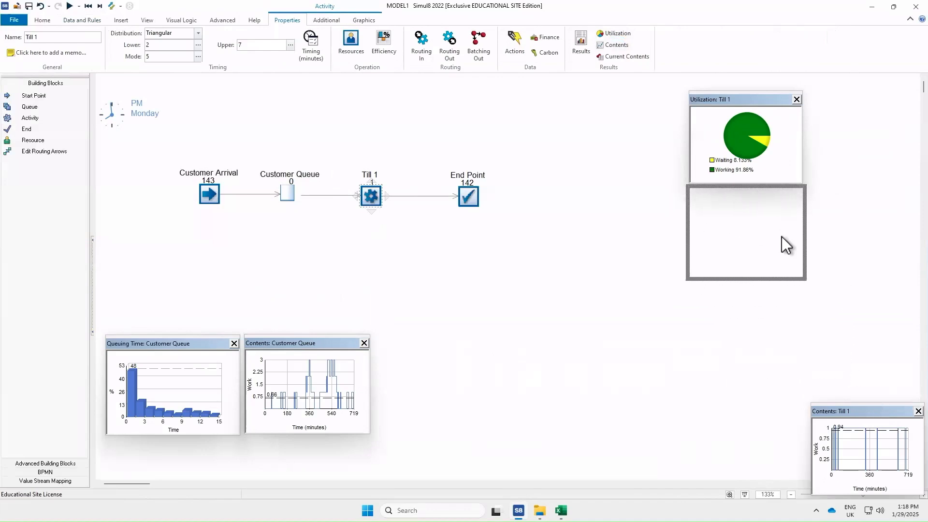
left_click(746, 401)
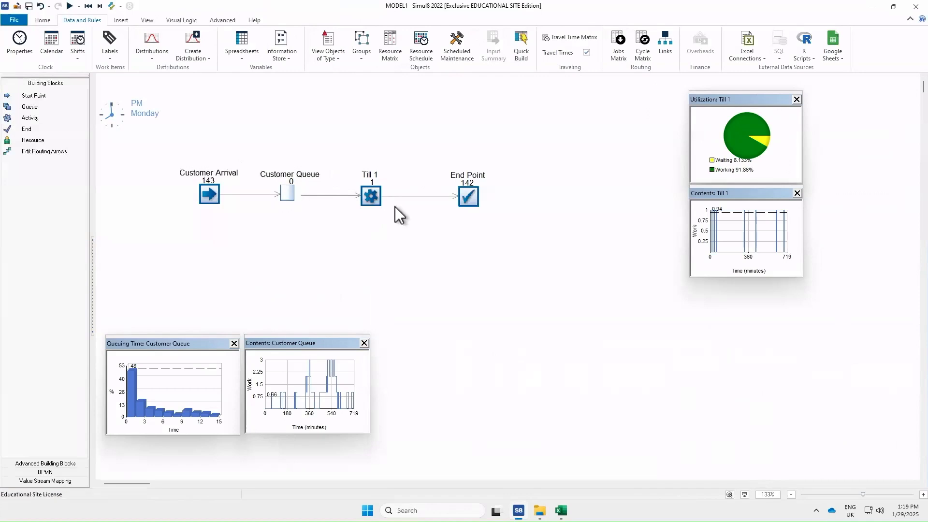
Step: Examine the Customer Queue results for queue size and queuing time statistics, and close them
left_click(288, 198)
left_click(351, 43)
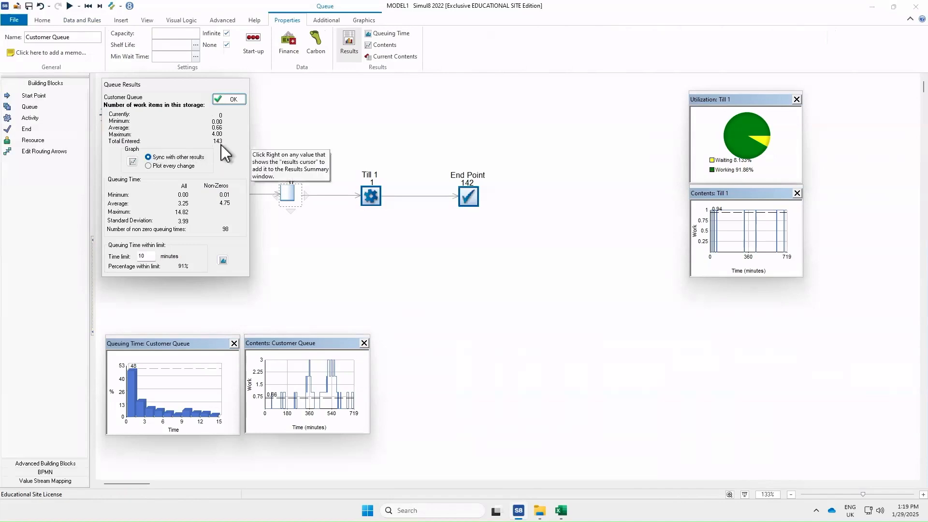
left_click(229, 99)
left_click(433, 207)
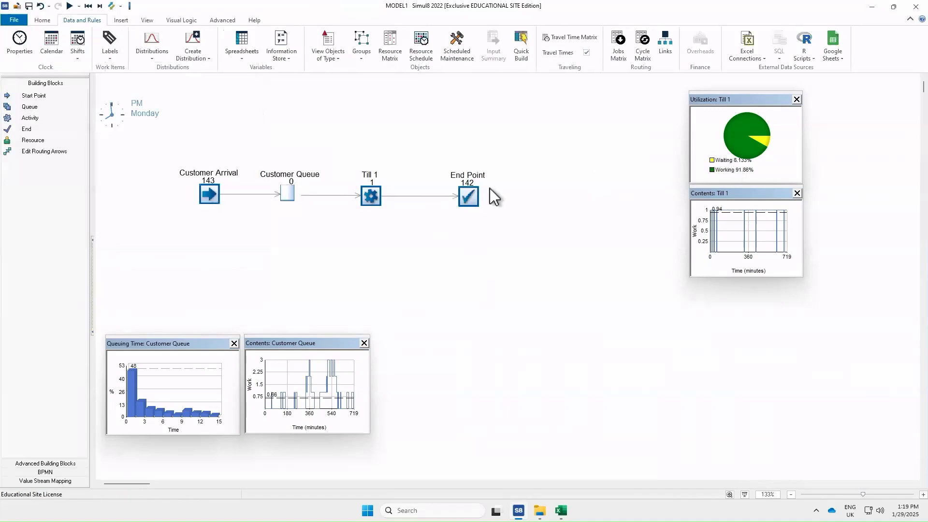
Step: Examine the Till 1 activity results for work item counts and percent of time in each state, and close them
left_click(367, 194)
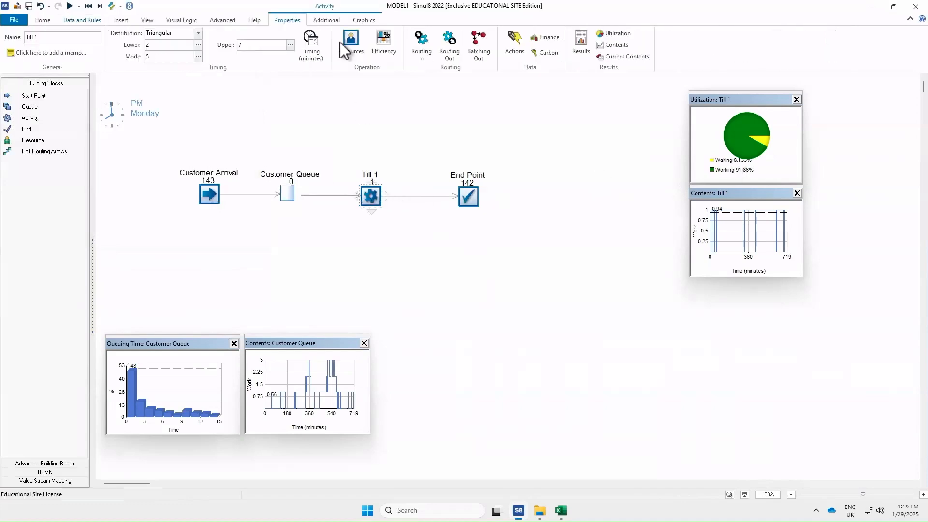
left_click(582, 45)
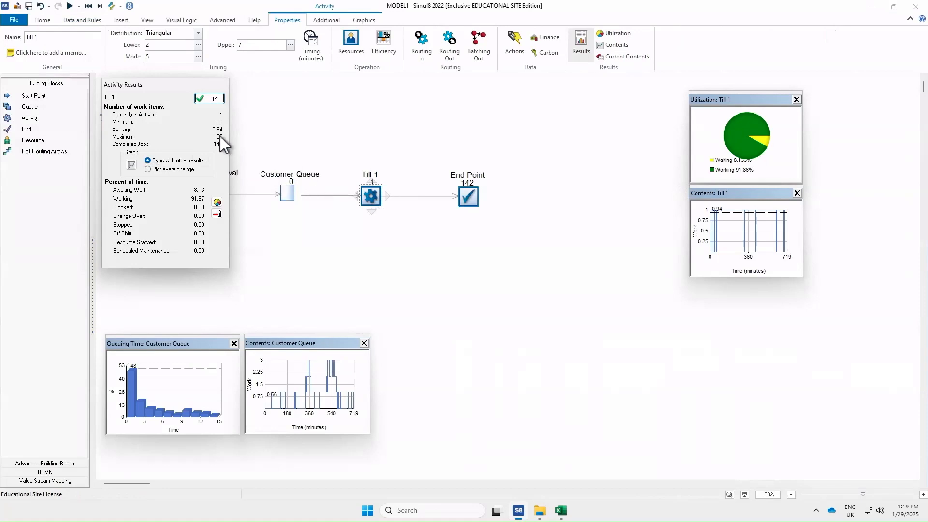
left_click(203, 99)
left_click(526, 290)
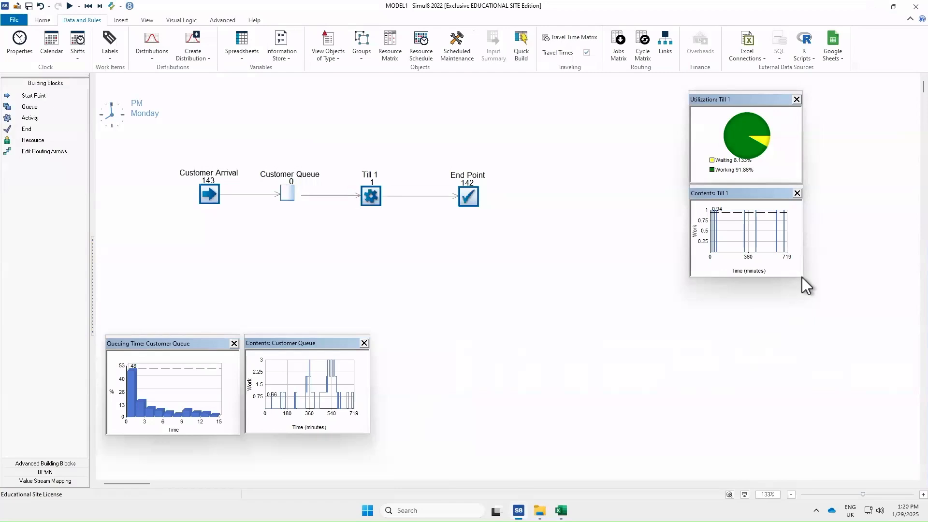
Step: Enlarge the two Till 1 charts and the two Customer Queue charts, keeping each pair aligned without overlap
left_click_drag(802, 278, 830, 248)
left_click_drag(798, 95, 888, 63)
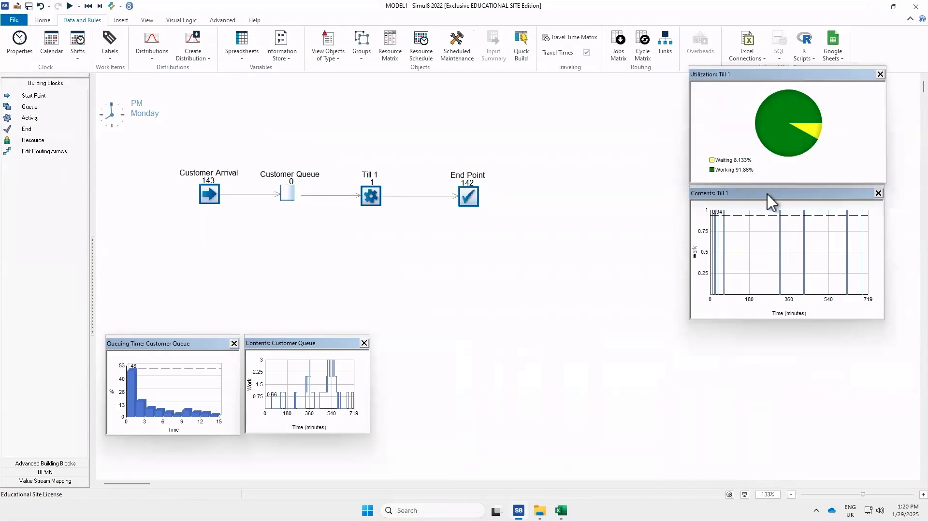
left_click_drag(213, 438, 214, 437)
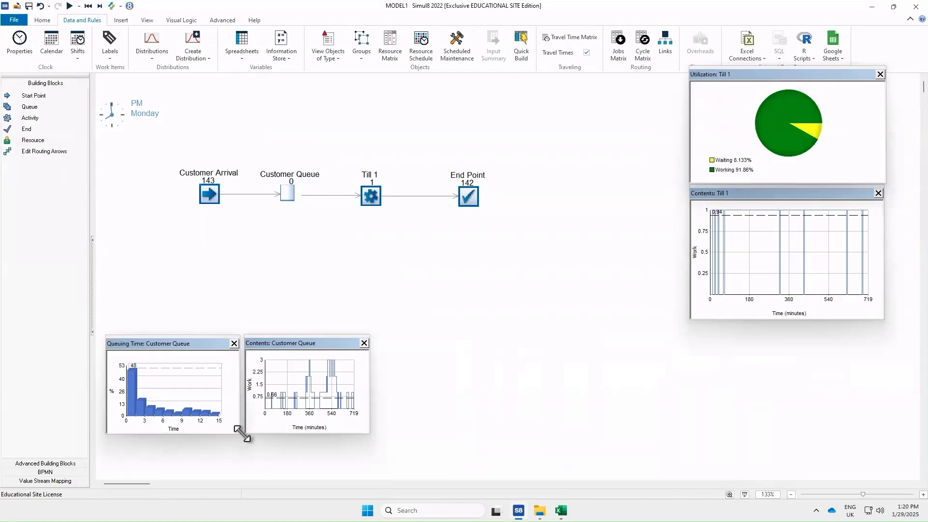
left_click_drag(246, 438, 280, 471)
left_click_drag(308, 343, 348, 343)
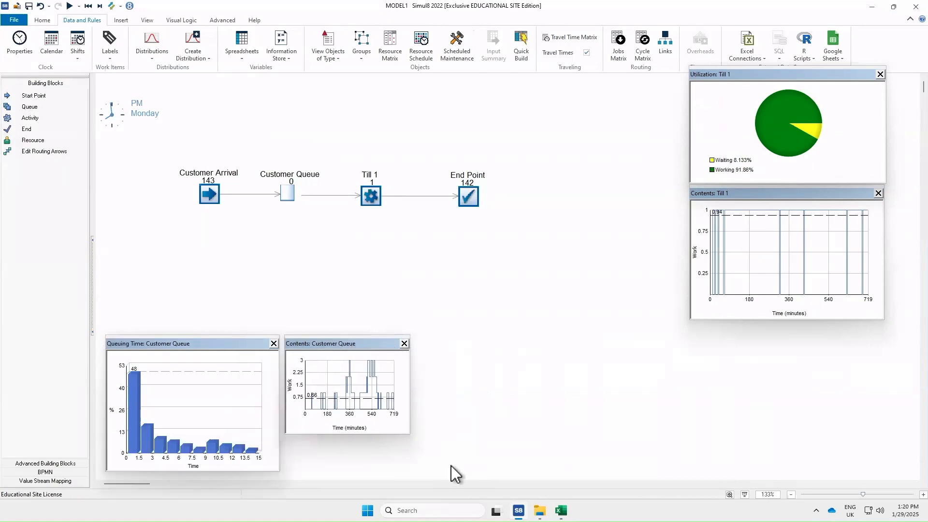
left_click_drag(409, 433, 448, 467)
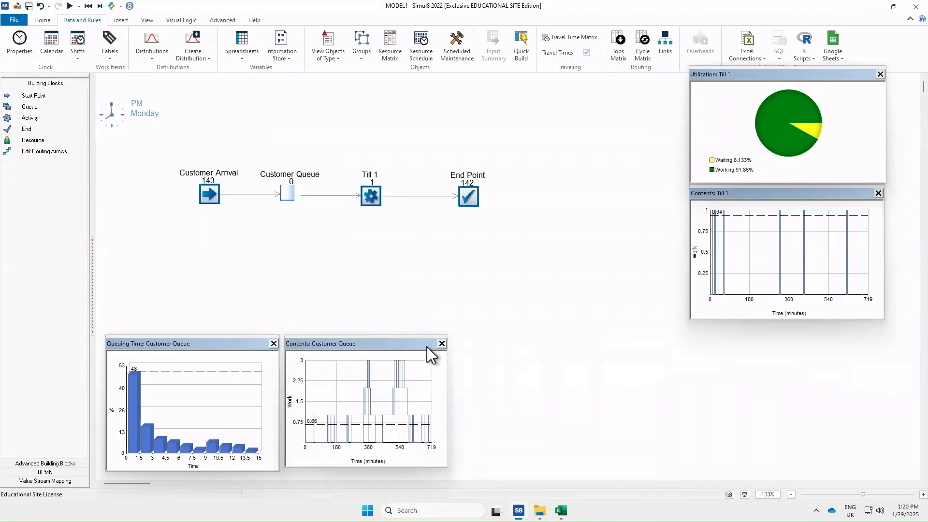
Step: Run the simulation again with the charts open, ignoring the End Point file log to model1.CSV
left_click(69, 6)
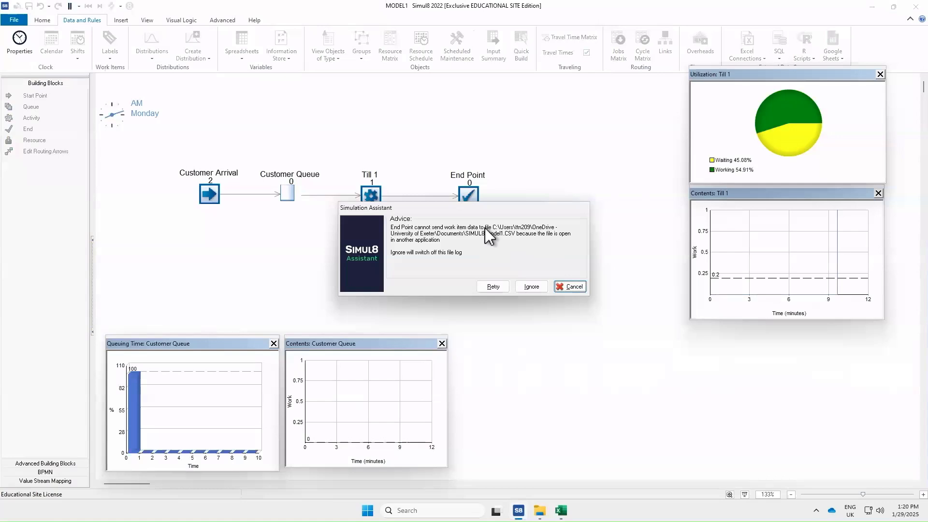
left_click(538, 289)
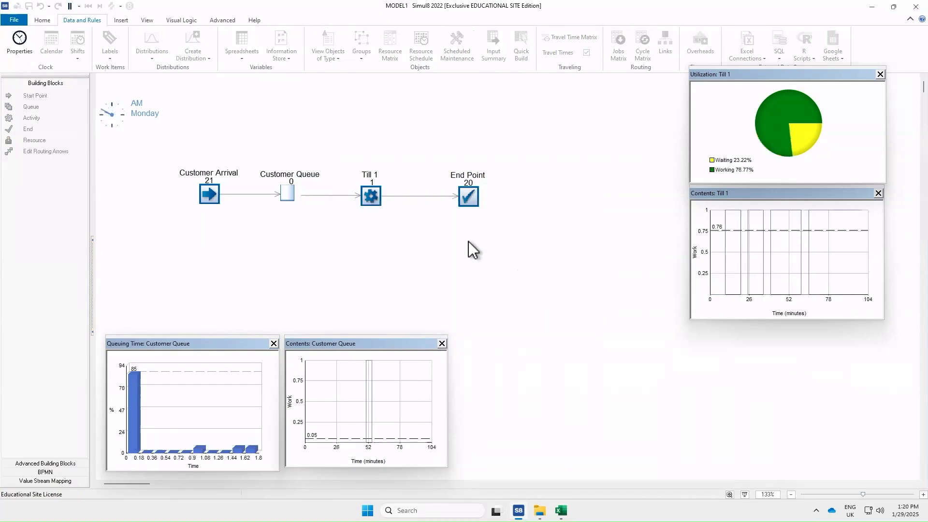
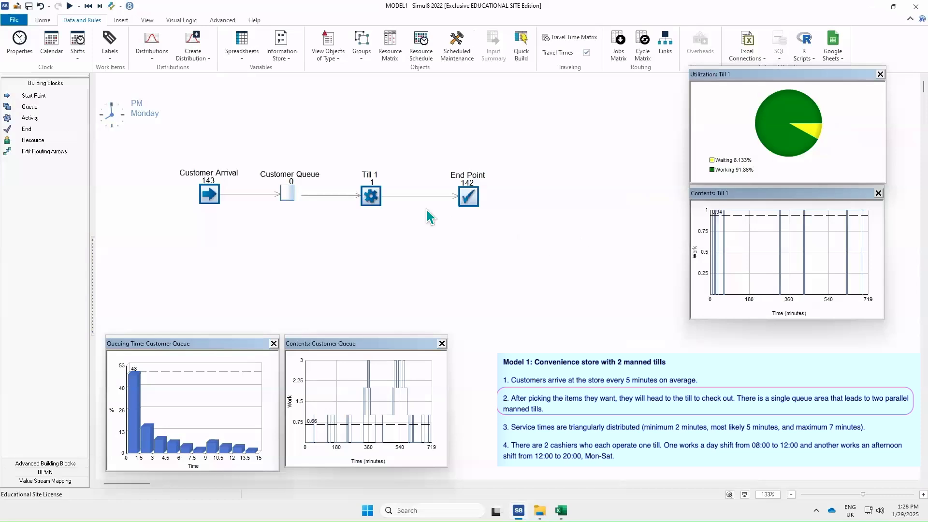
Step: Duplicate the Till 1 activity once with the Duplication Wizard and place the copy below Till 1
left_click(370, 197)
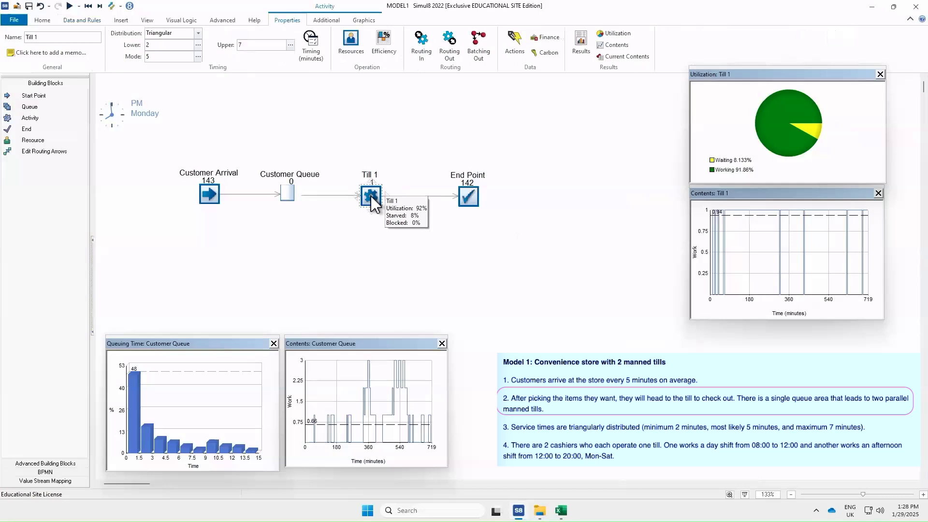
right_click(373, 202)
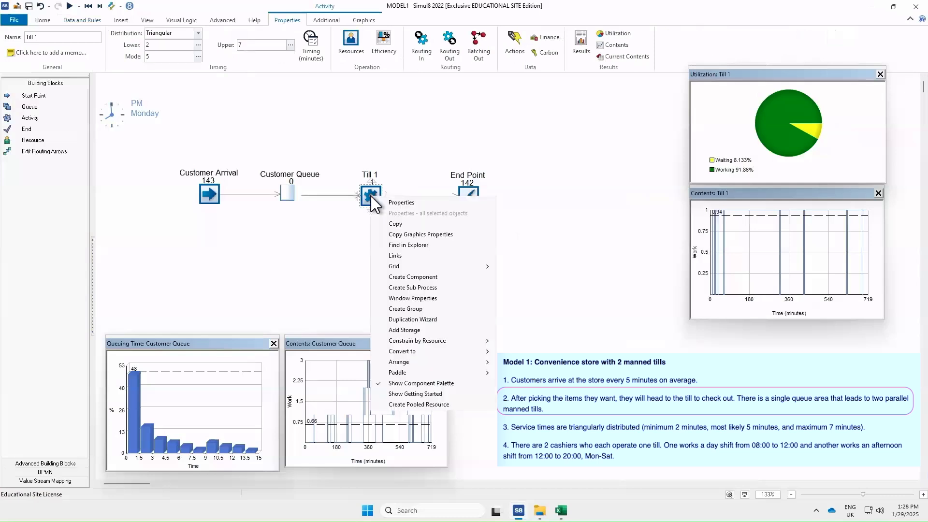
left_click(447, 319)
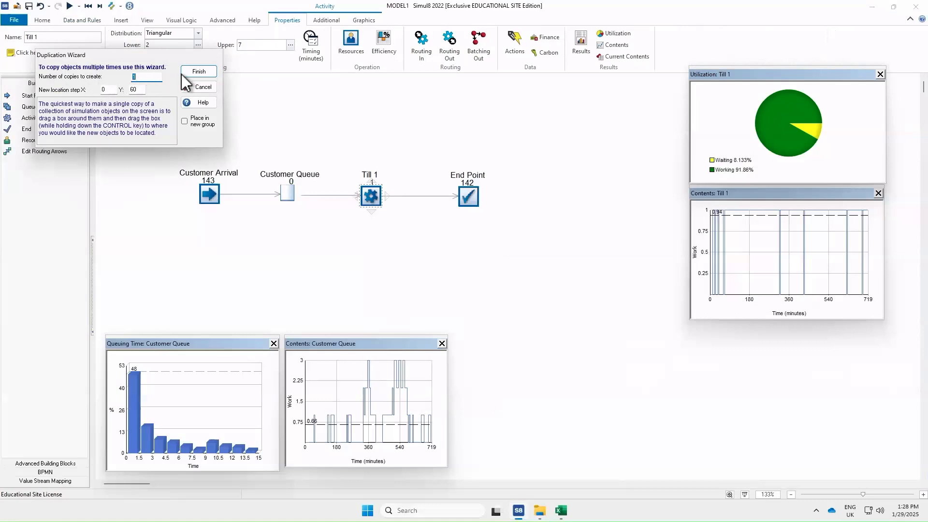
left_click(144, 77)
left_click(197, 73)
left_click_drag(372, 236, 369, 269)
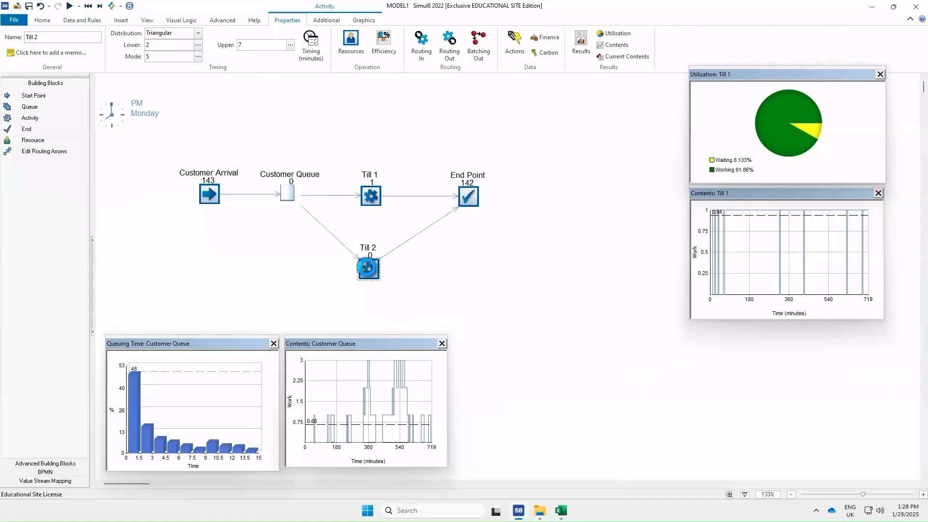
Step: Check Till 2's timing properties and run the simulation with both tills to inspect Till 2's utilization
double_click(367, 269)
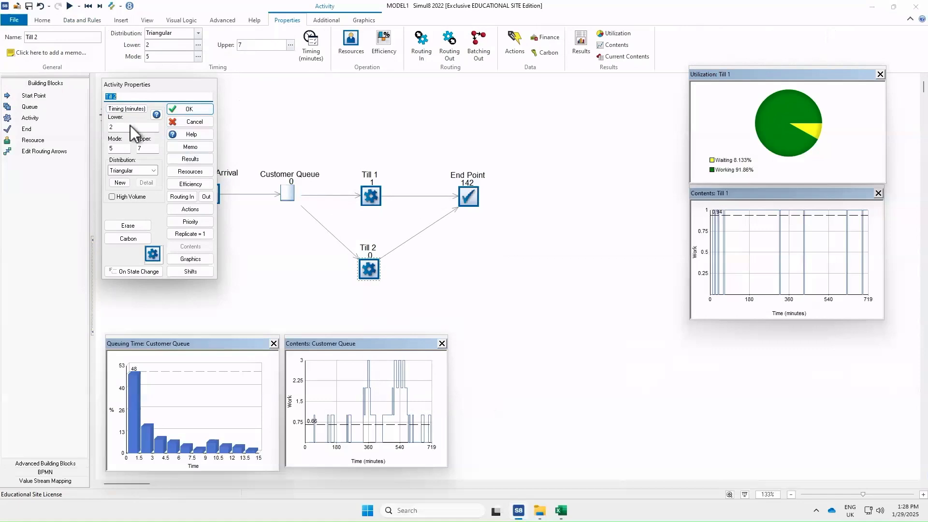
left_click(188, 109)
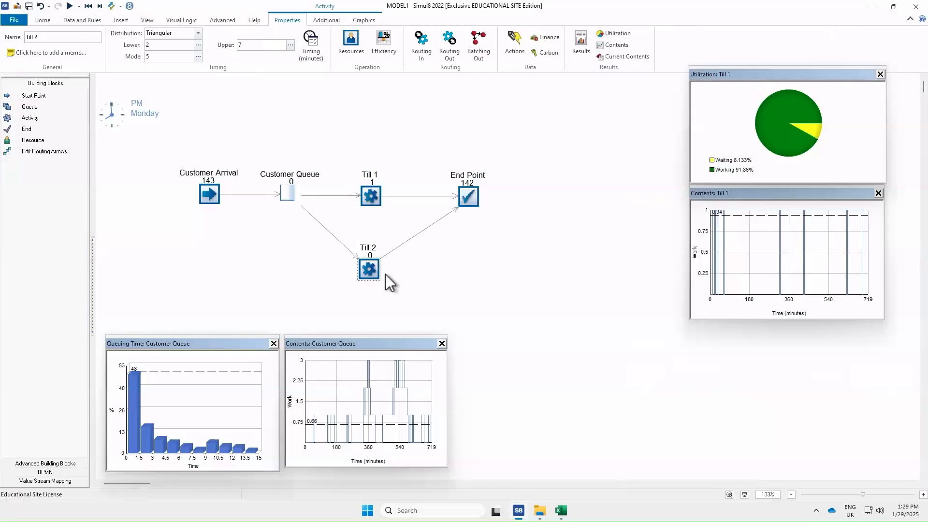
left_click(69, 6)
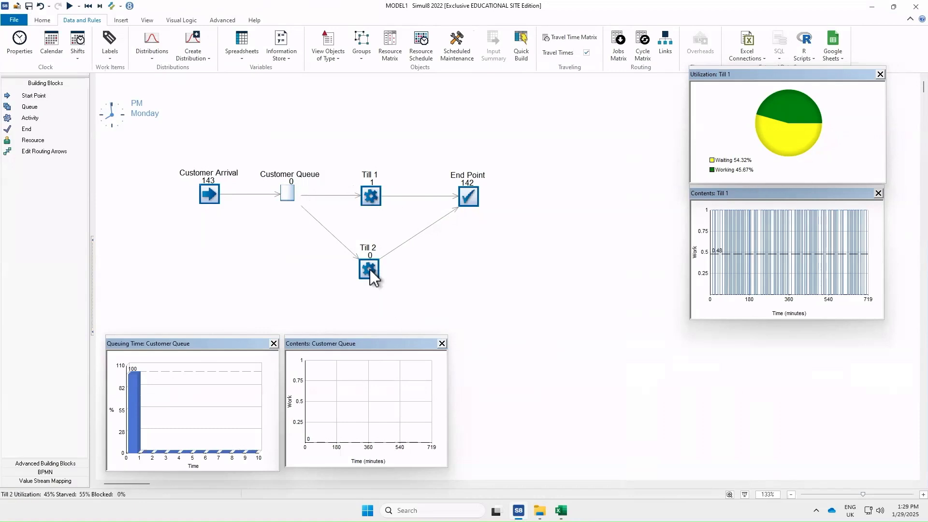
mouse_move(369, 268)
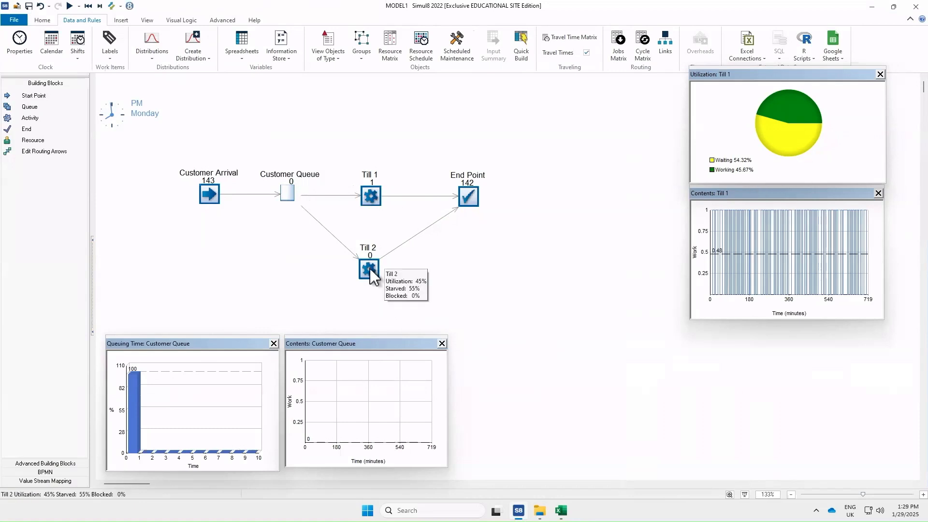
Step: Open the Utilization chart for Till 2 and enlarge it in the free area beside the Till 1 charts
left_click(368, 269)
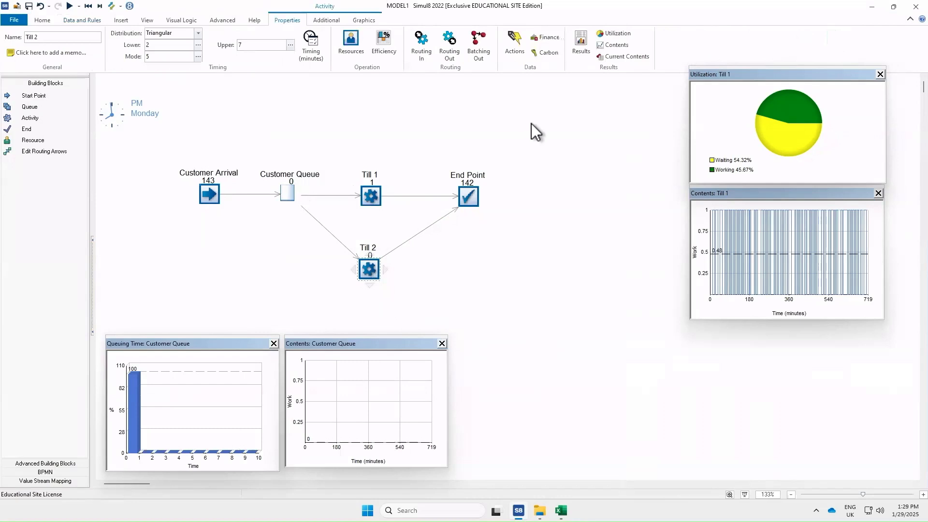
left_click(615, 34)
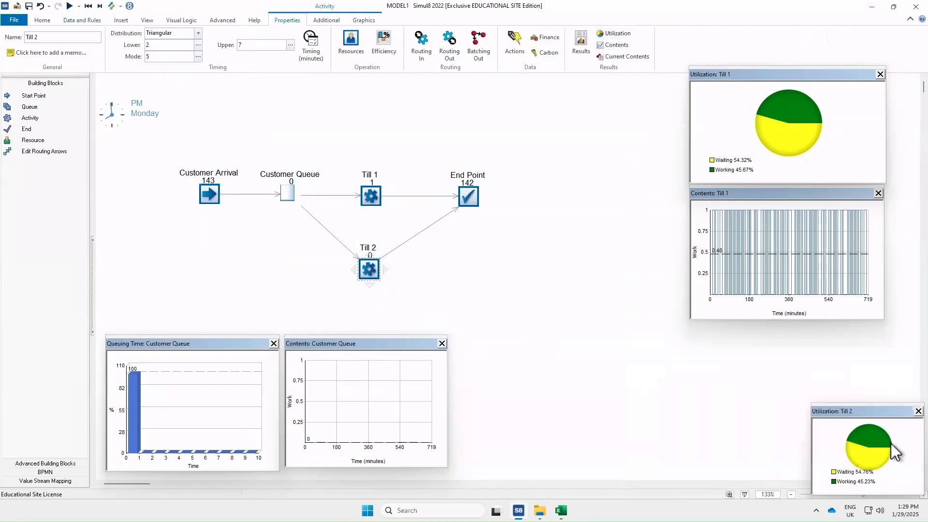
left_click_drag(881, 414, 569, 245)
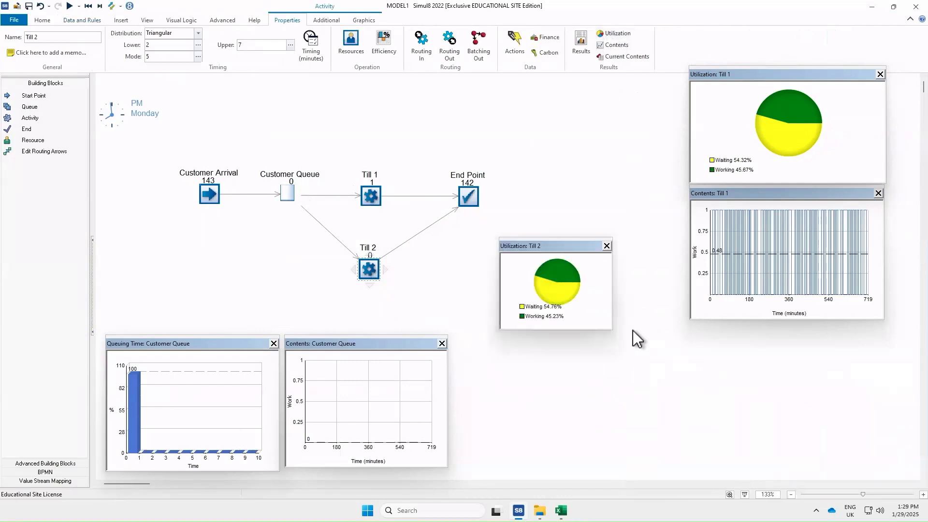
left_click_drag(610, 330, 668, 367)
Step: Open the Contents chart for Till 2, enlarge it below the Till 2 Utilization chart, and close the duplicate Contents chart
left_click(614, 45)
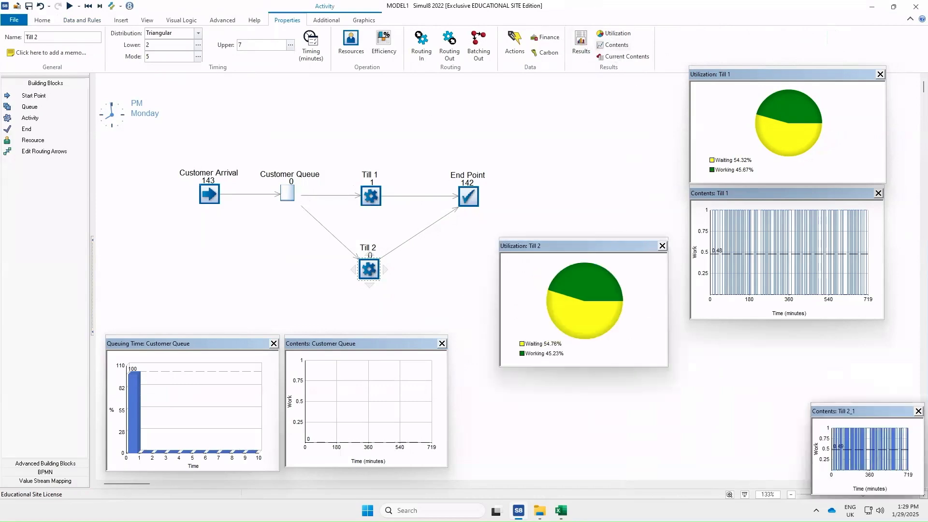
left_click_drag(843, 411, 526, 382)
left_click_drag(614, 463, 675, 494)
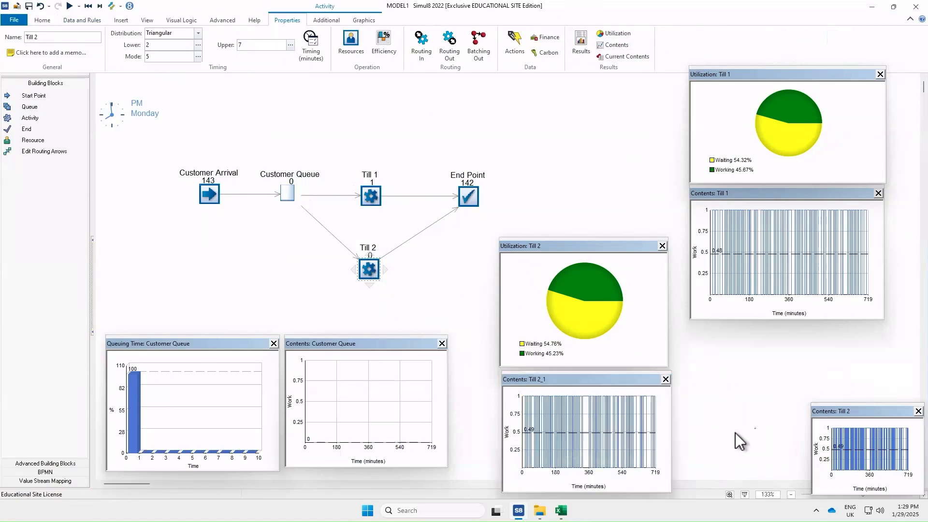
left_click(734, 433)
left_click(918, 411)
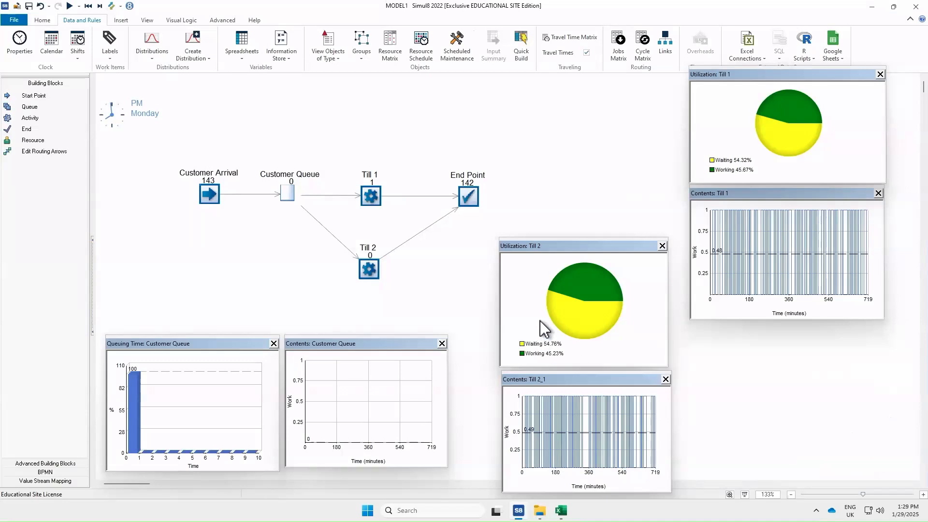
left_click(558, 379)
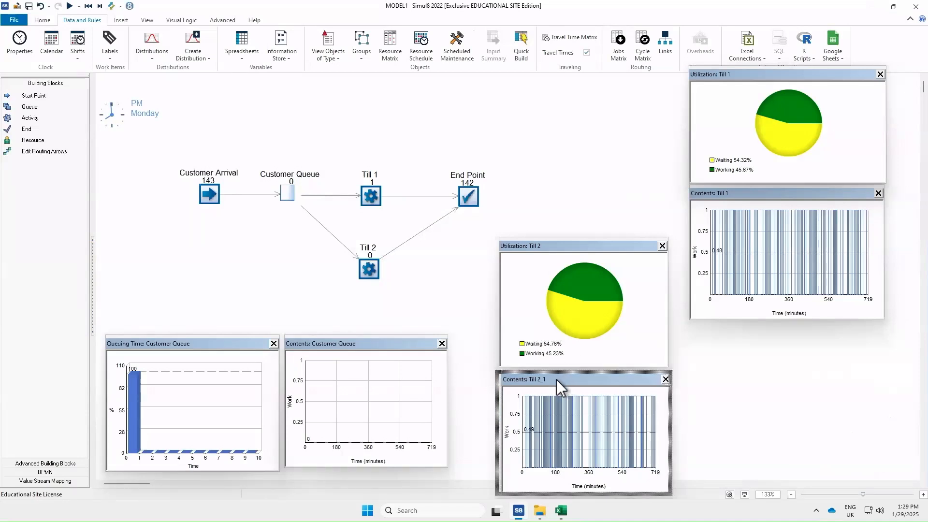
left_click_drag(557, 379, 556, 378)
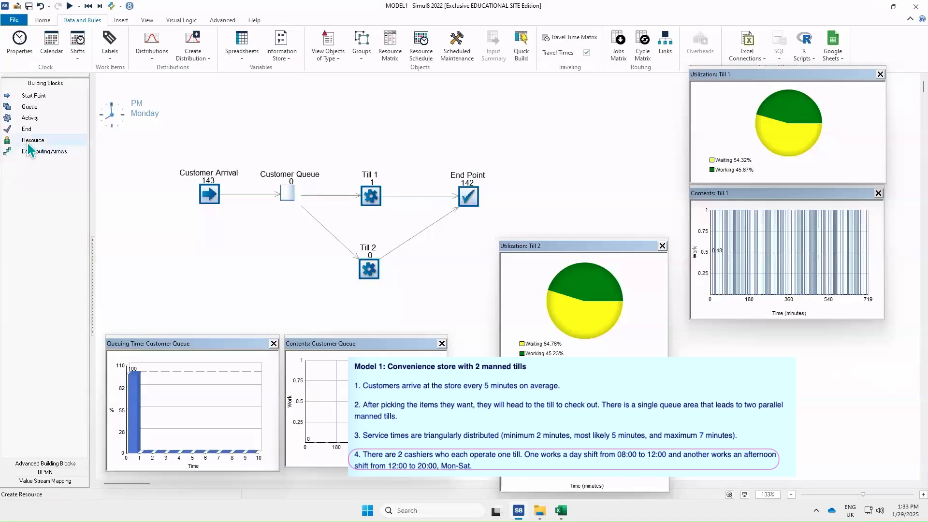
Step: Add a resource above the End Point, name it Cashiers, and set the number available to 2
left_click(67, 139)
left_click(507, 108)
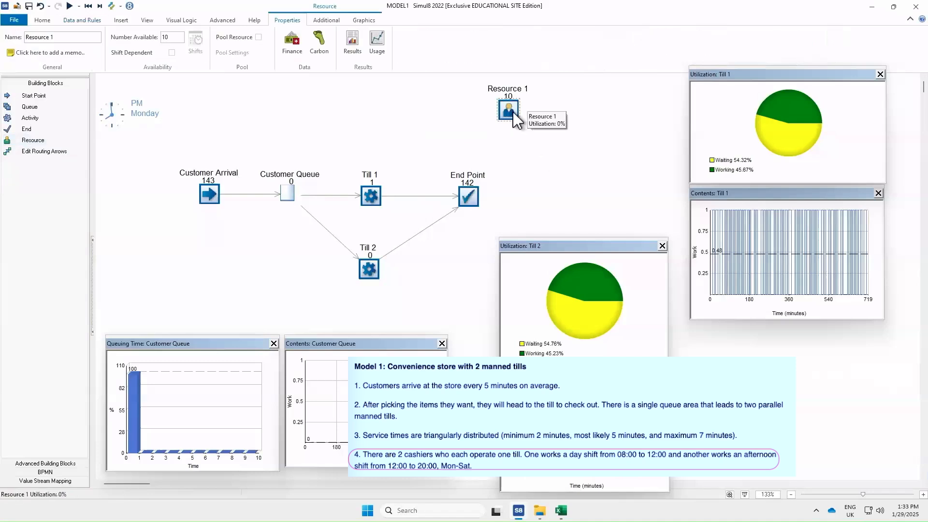
double_click(508, 110)
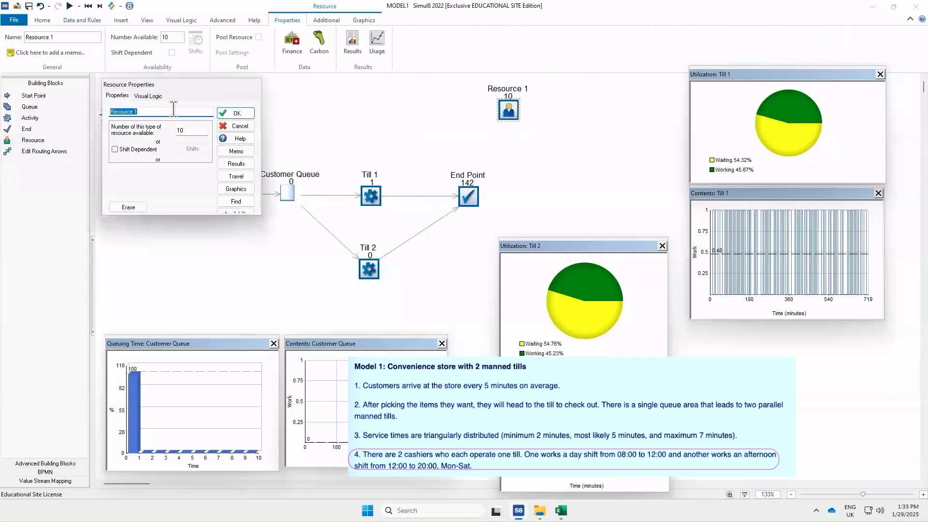
type("Cashiers")
left_click(193, 130)
key("BackSpace")
key("BackSpace")
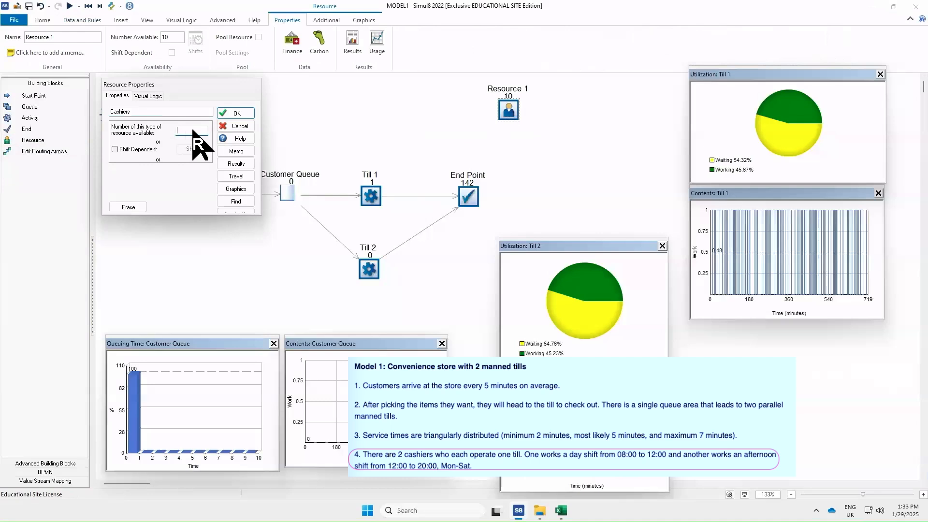
type("2")
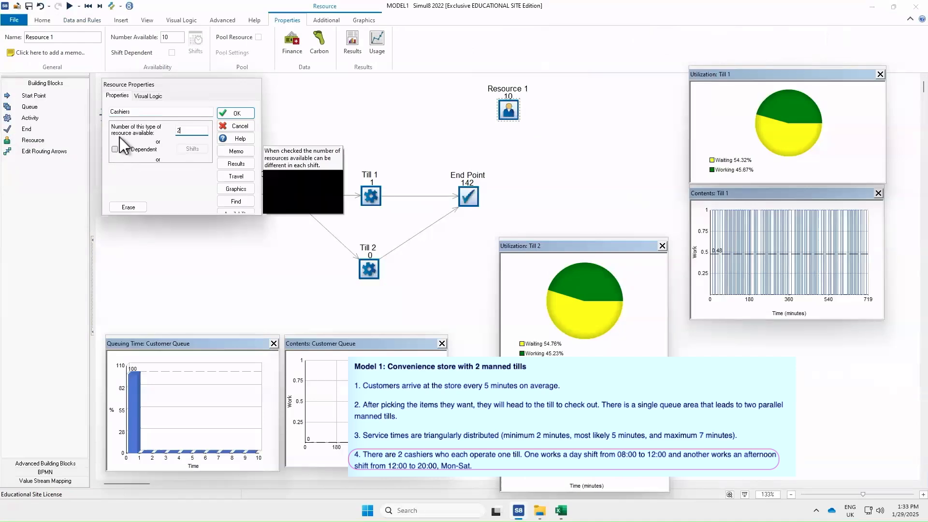
Step: Make the Cashiers shift dependent and define a Day Shift from 08:00 to 12:00 with a weekly pattern excluding Sunday
left_click(117, 149)
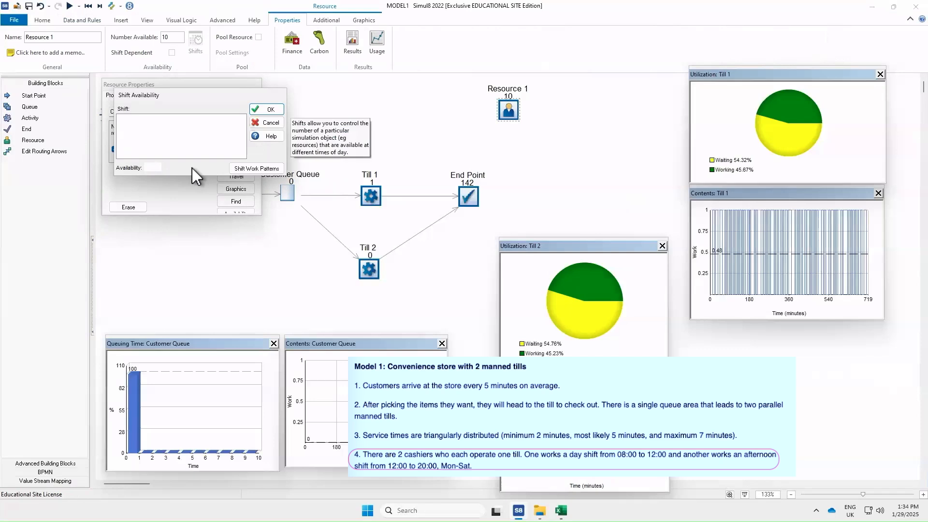
left_click(244, 167)
left_click(288, 174)
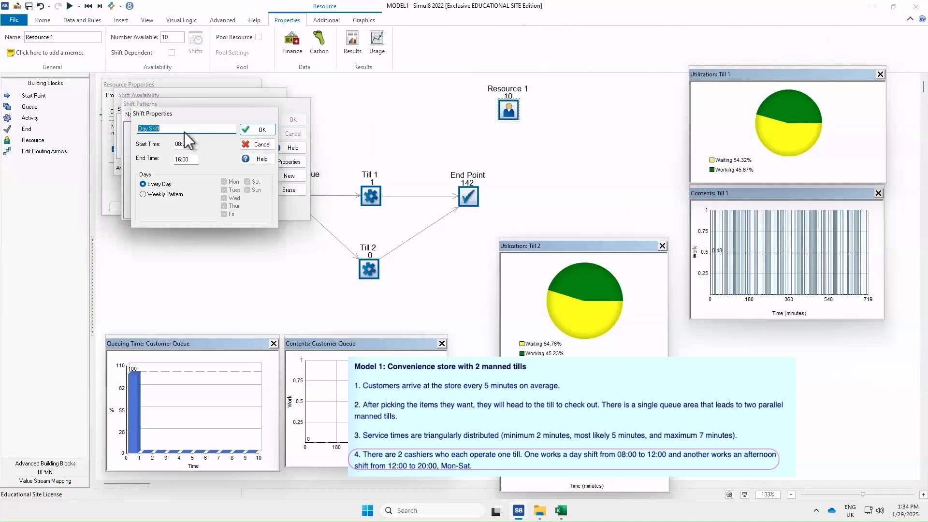
left_click(194, 144)
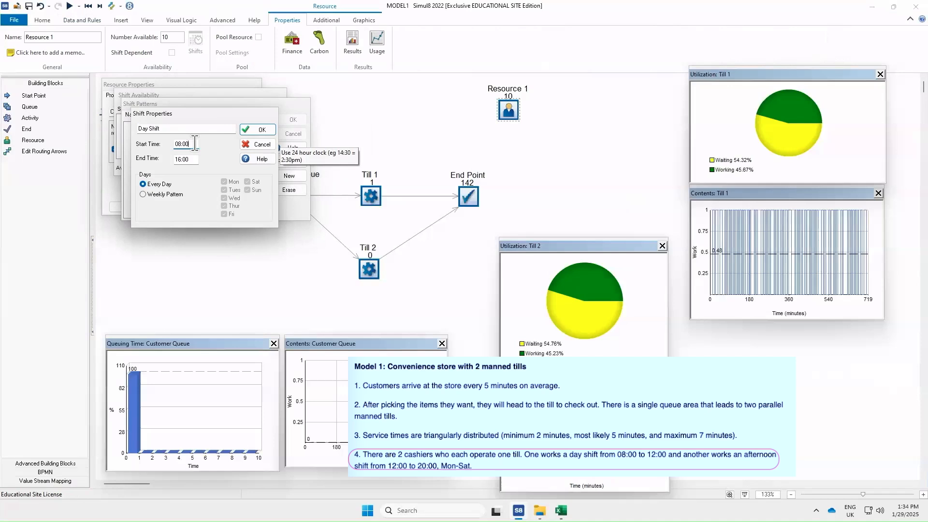
double_click(182, 159)
type("1")
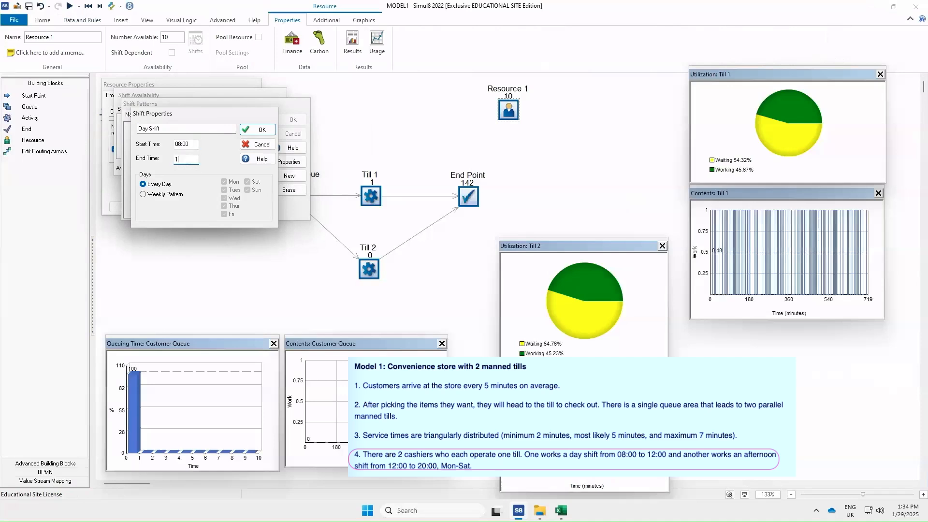
type("2:00")
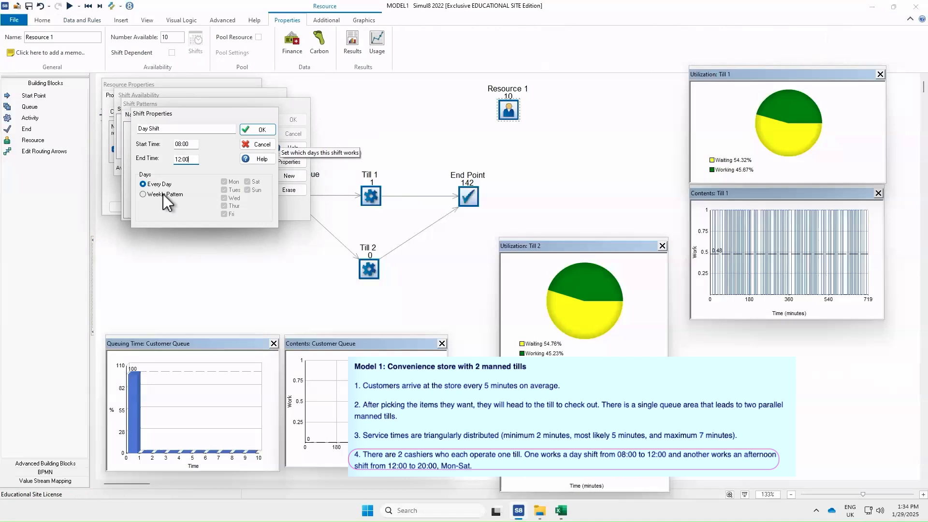
left_click(165, 194)
left_click(249, 189)
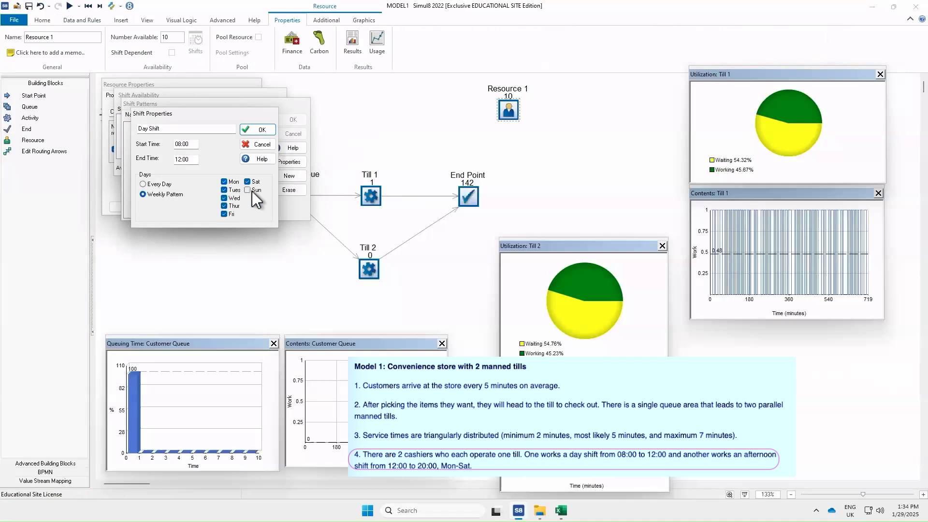
left_click(257, 130)
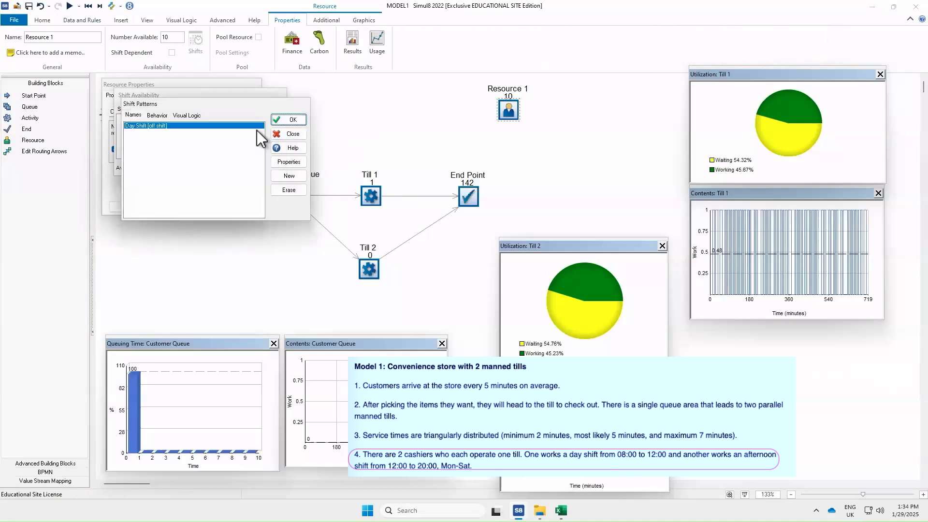
Step: Add an Afternoon Shift from 12:00 to 20:00 with a weekly pattern excluding Sunday, and accept the shift patterns
left_click(290, 175)
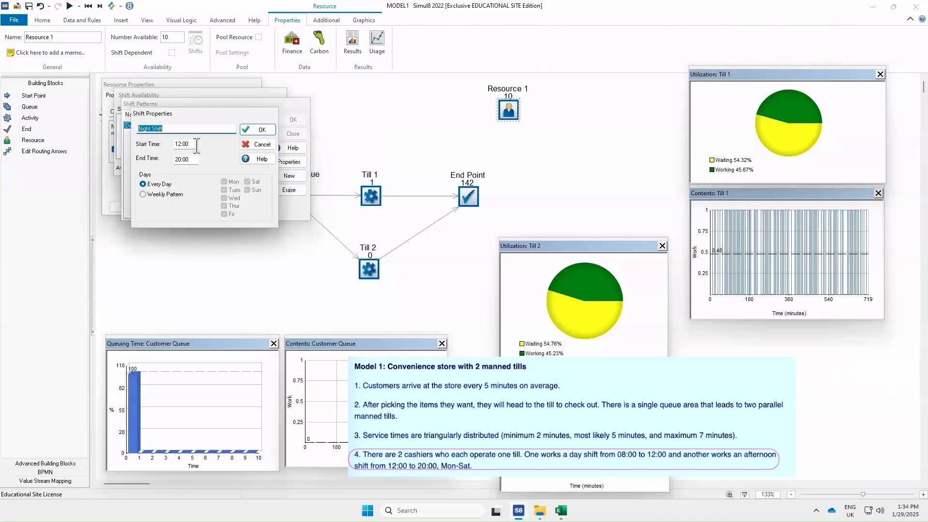
type("Afternoon Sh")
double_click(191, 144)
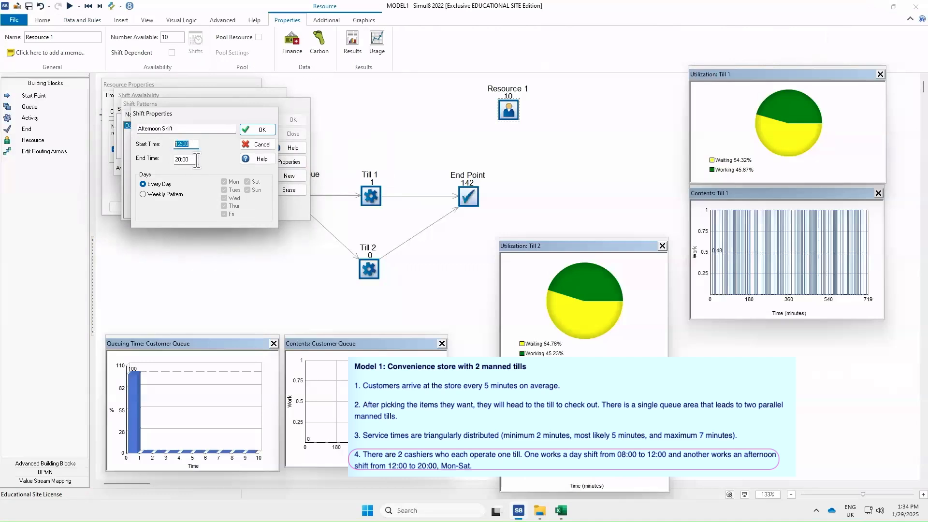
left_click(167, 195)
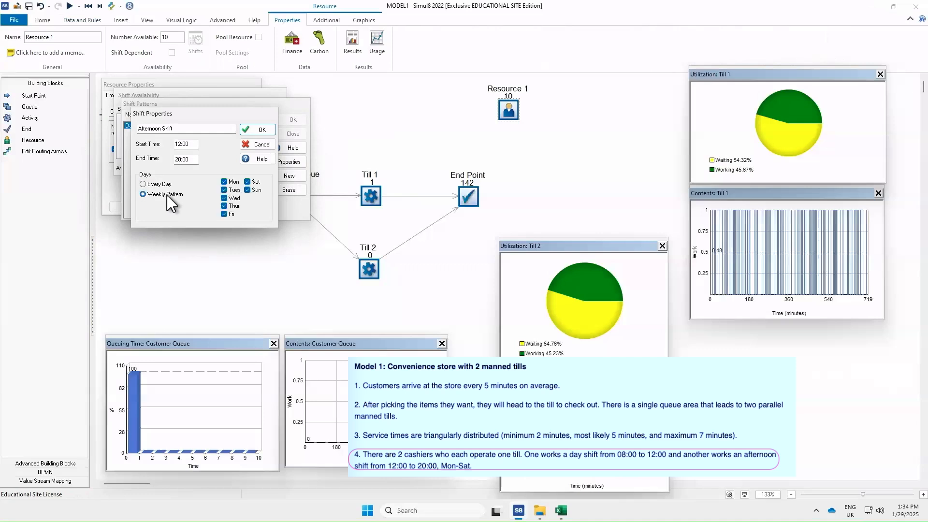
left_click(247, 190)
left_click(259, 129)
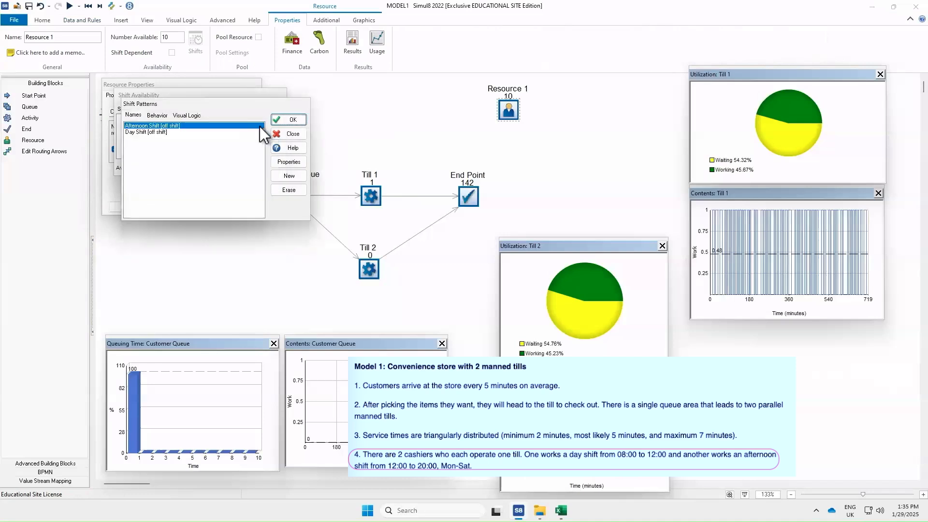
left_click(294, 119)
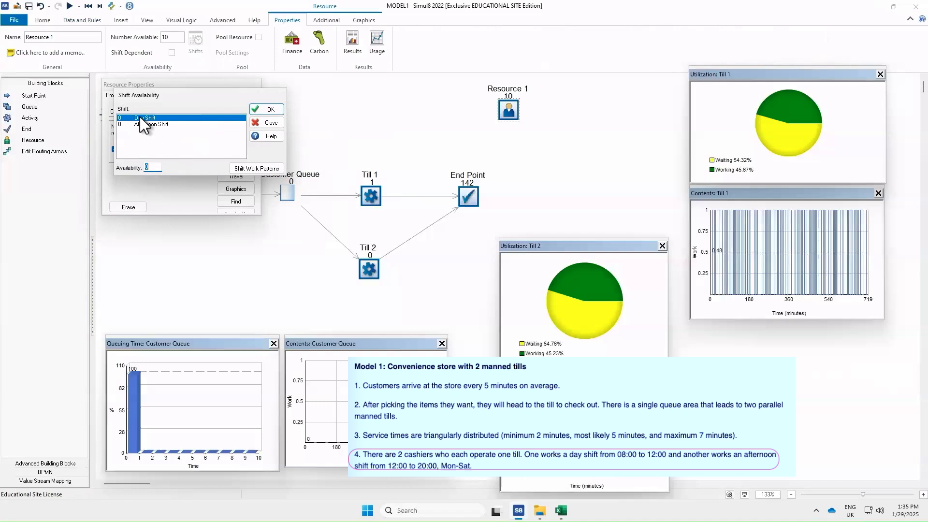
Step: Set the Cashiers' availability to 1 for both the Day Shift and the Afternoon Shift, and accept the resource properties
left_click(152, 167)
type("1")
key("Return")
left_click(155, 124)
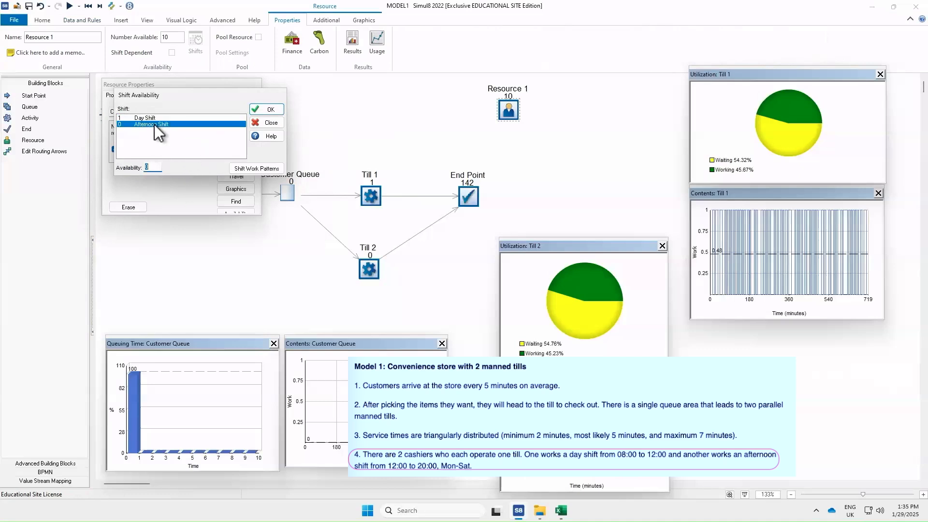
left_click(149, 166)
key("BackSpace")
type("1")
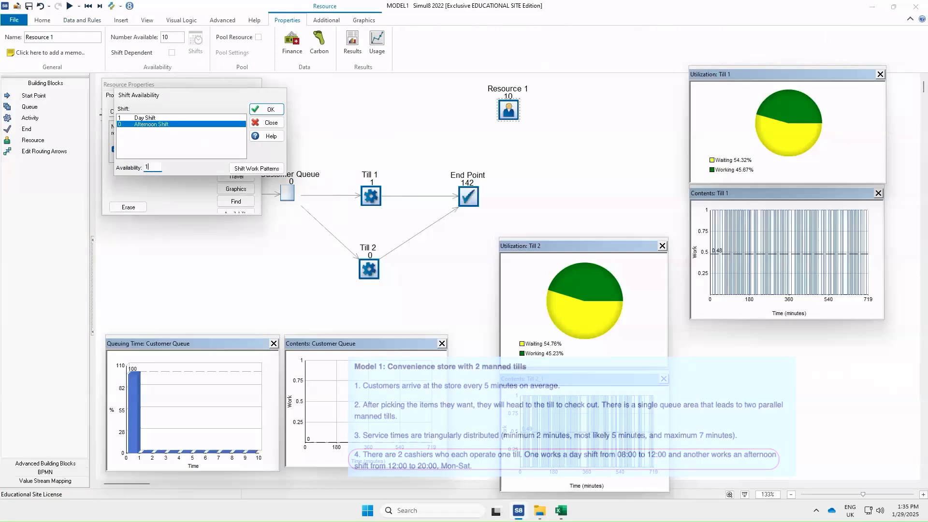
left_click(258, 110)
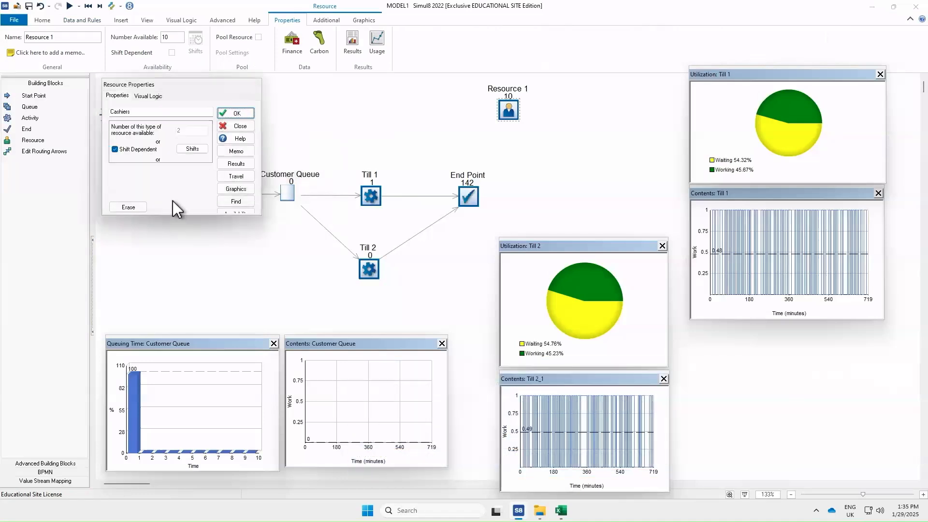
left_click(238, 113)
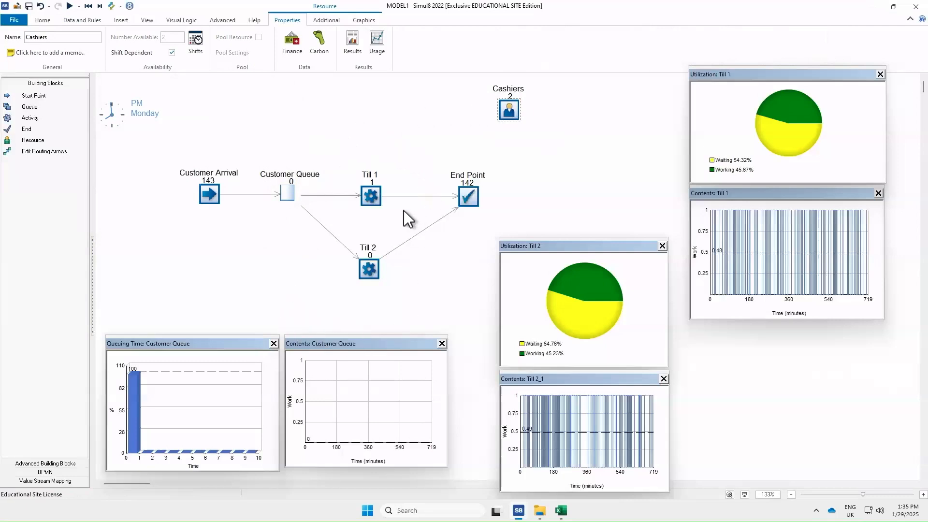
Step: Assign the Cashiers resource to Till 1 as a required resource and accept the activity properties
double_click(370, 195)
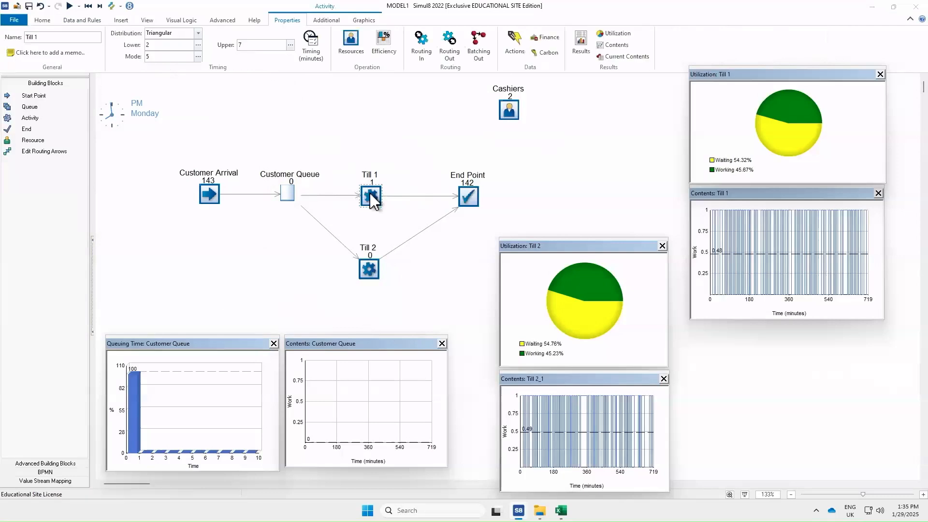
left_click(185, 172)
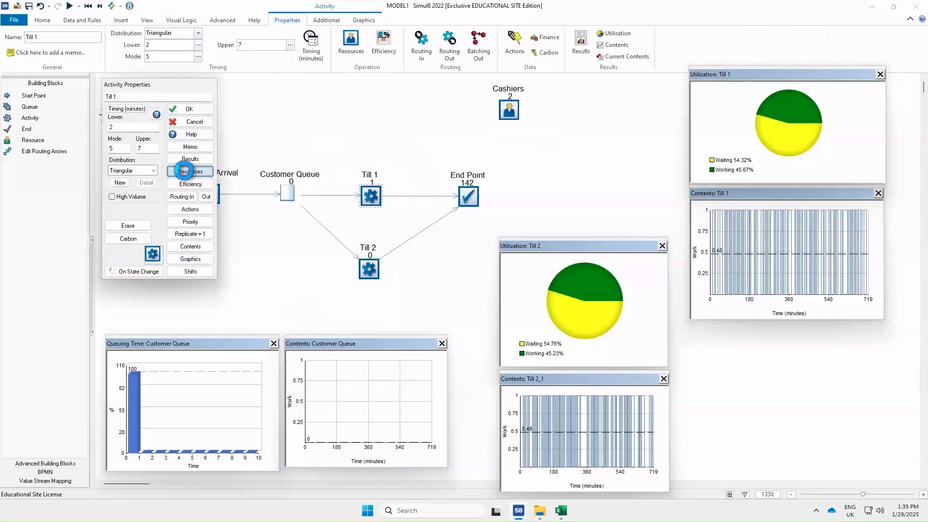
left_click(128, 163)
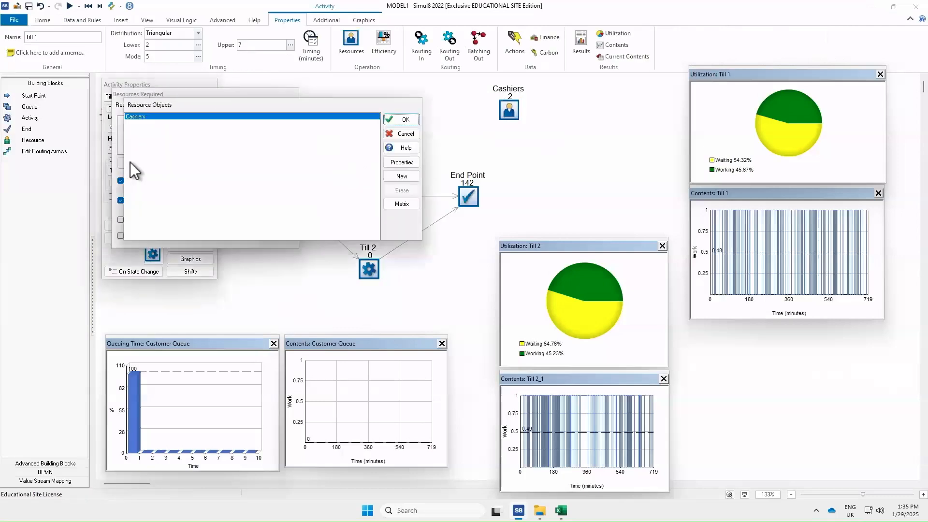
left_click(392, 121)
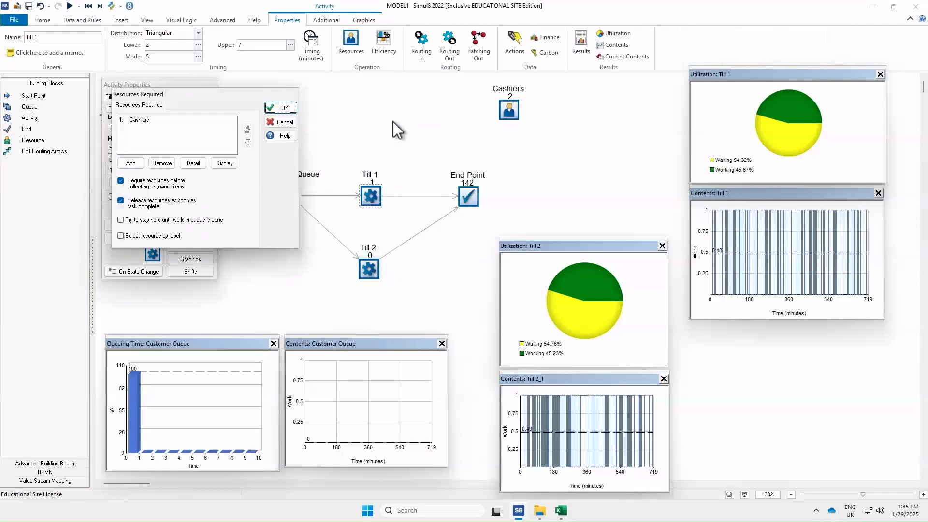
left_click(285, 110)
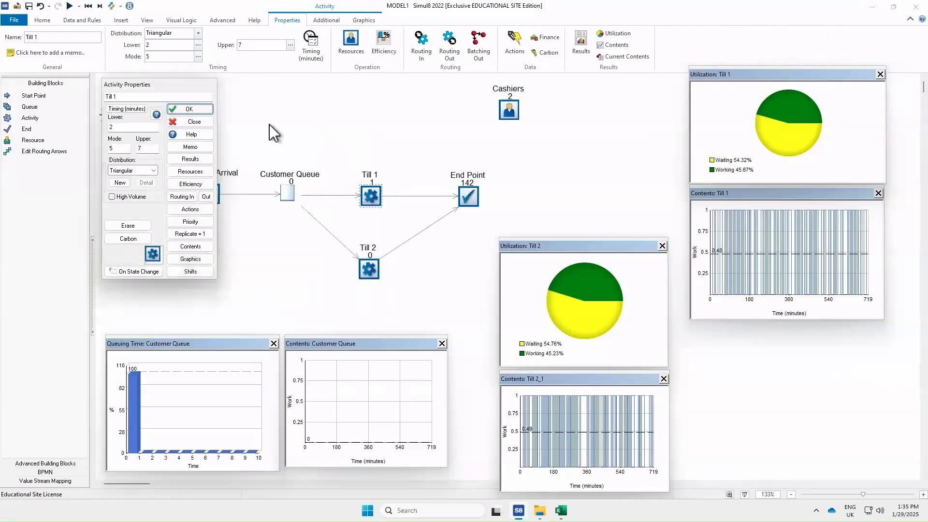
left_click(188, 111)
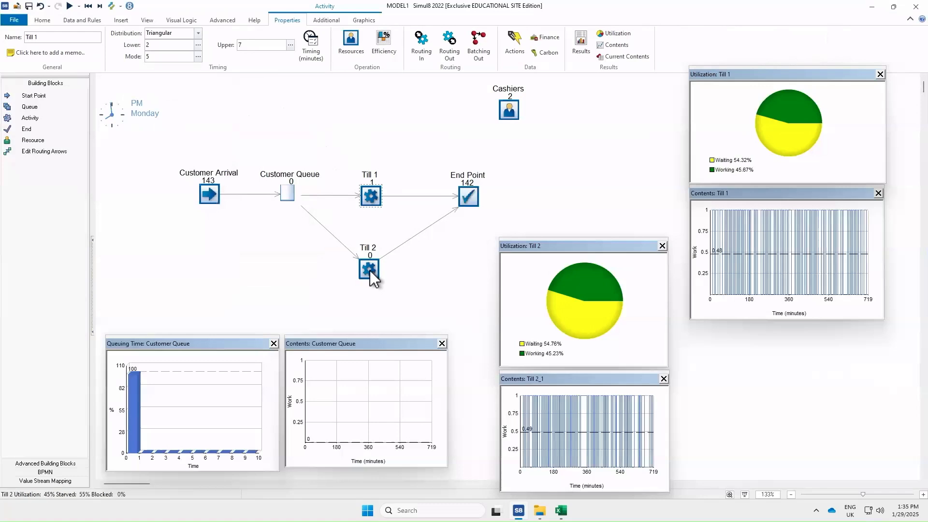
Step: Assign the Cashiers resource to Till 2 as a required resource and accept the activity properties
left_click(508, 112)
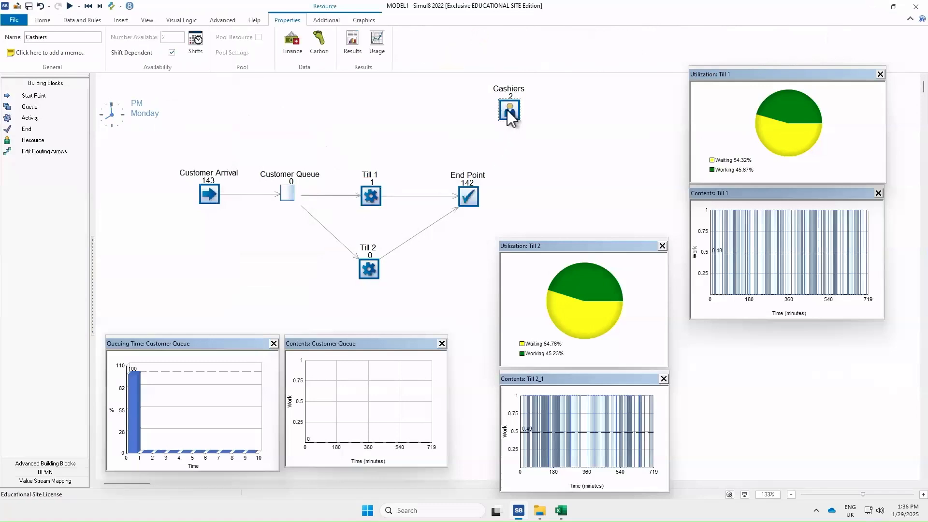
left_click(533, 135)
left_click(509, 104)
double_click(369, 269)
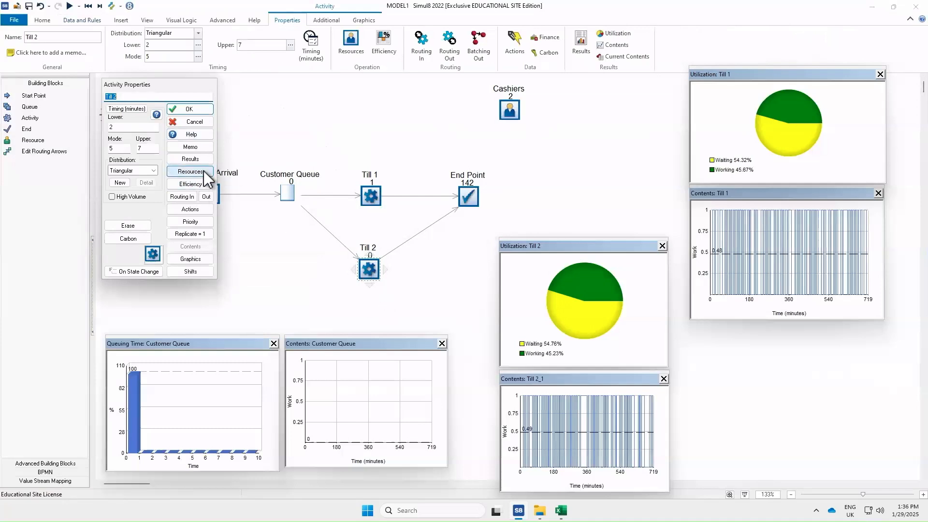
left_click(204, 172)
left_click(124, 161)
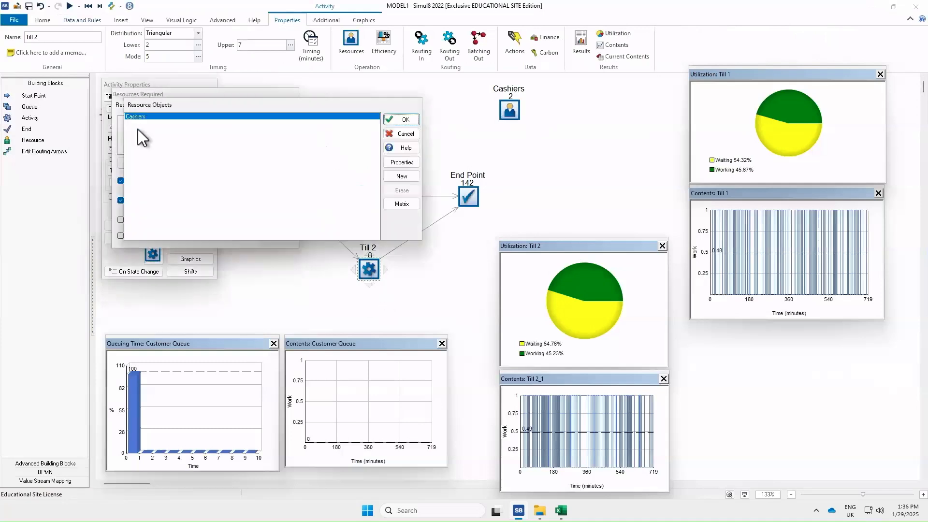
left_click(404, 119)
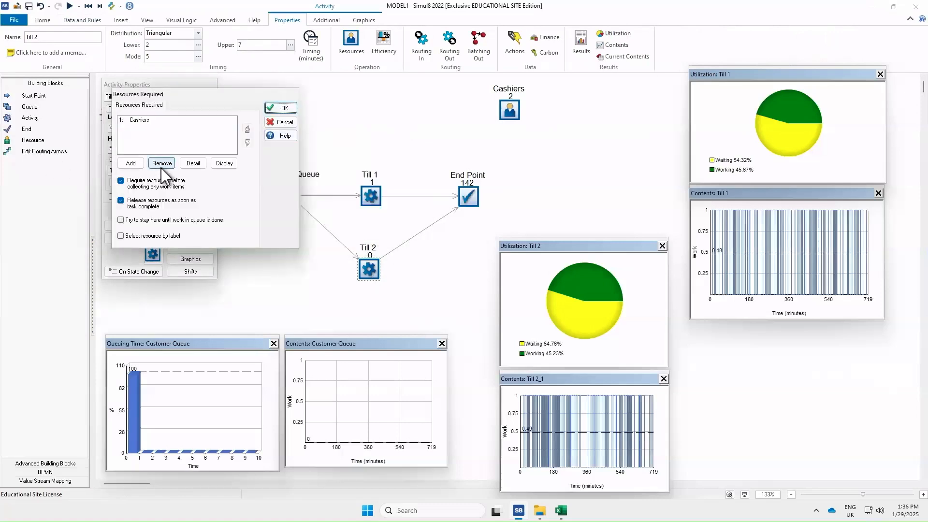
left_click(282, 108)
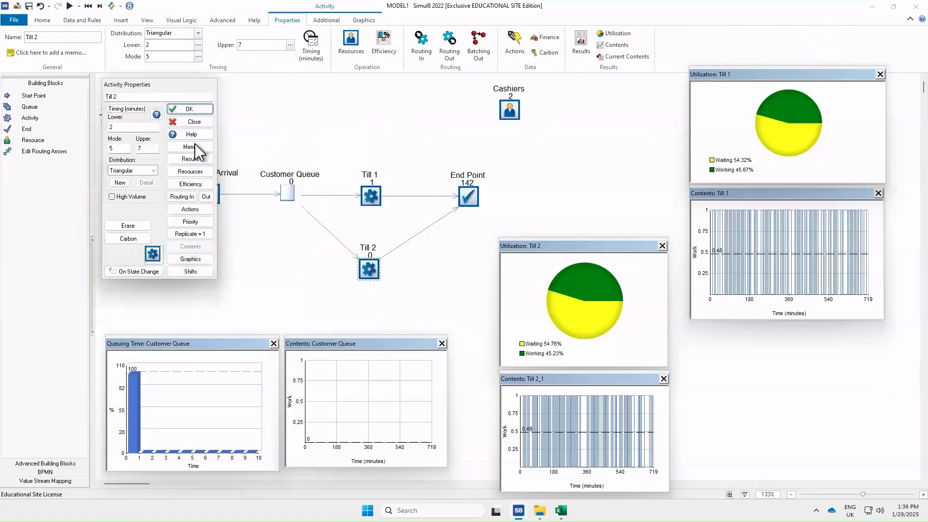
left_click(189, 109)
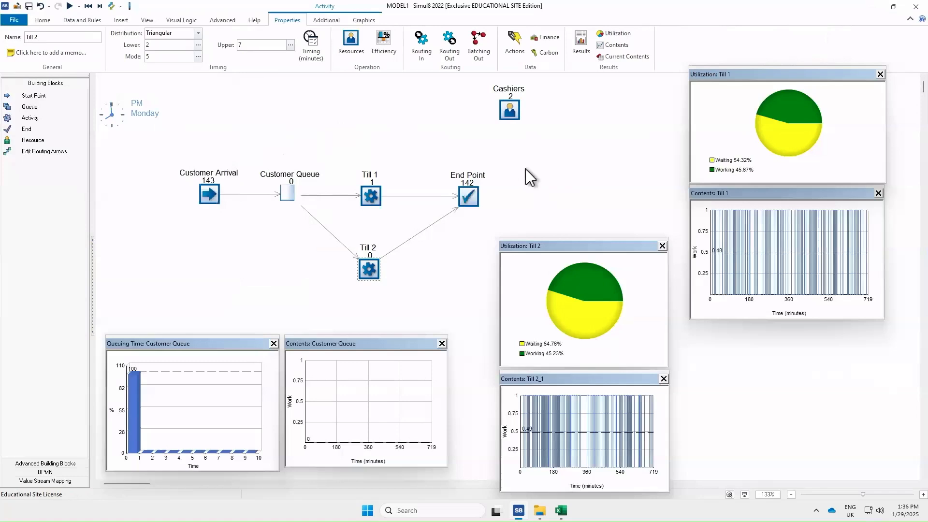
Step: Check which tills use the Cashiers resource and run the simulation with the shift-based cashiers
left_click(508, 112)
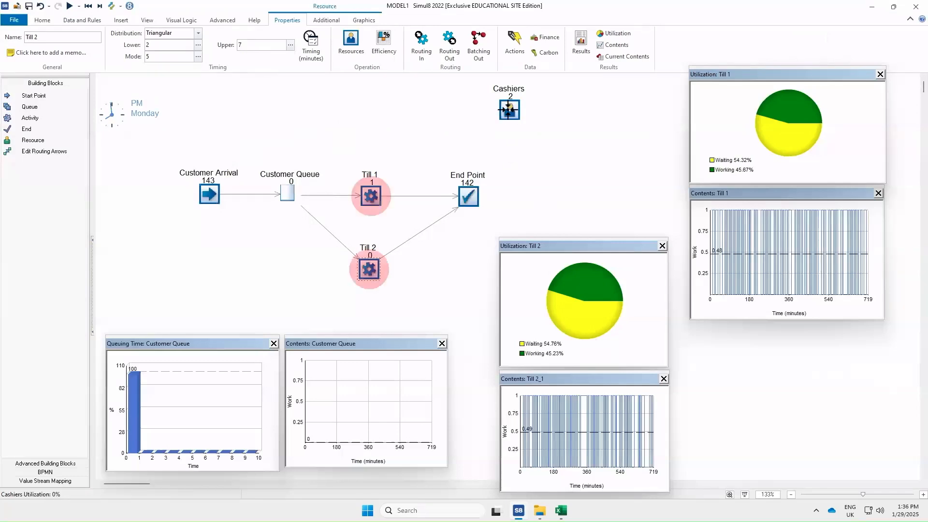
left_click(570, 138)
left_click(509, 109)
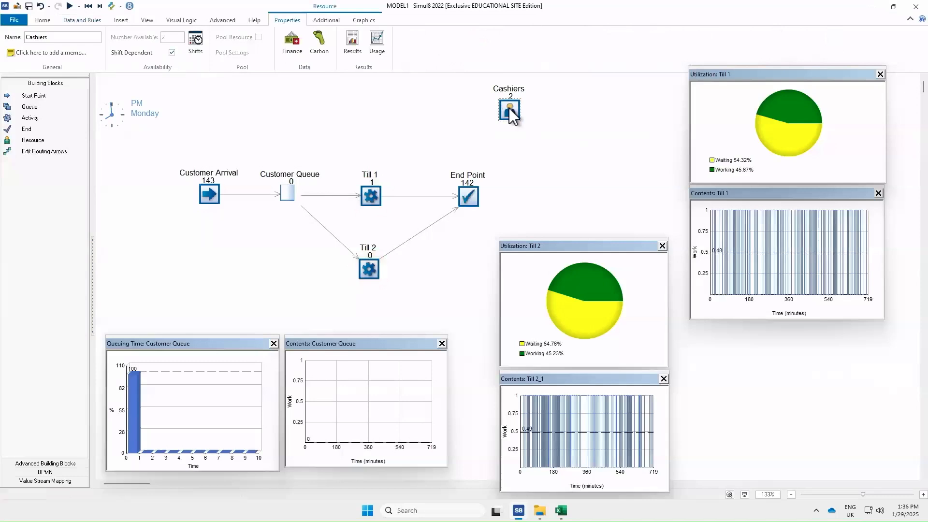
mouse_move(509, 108)
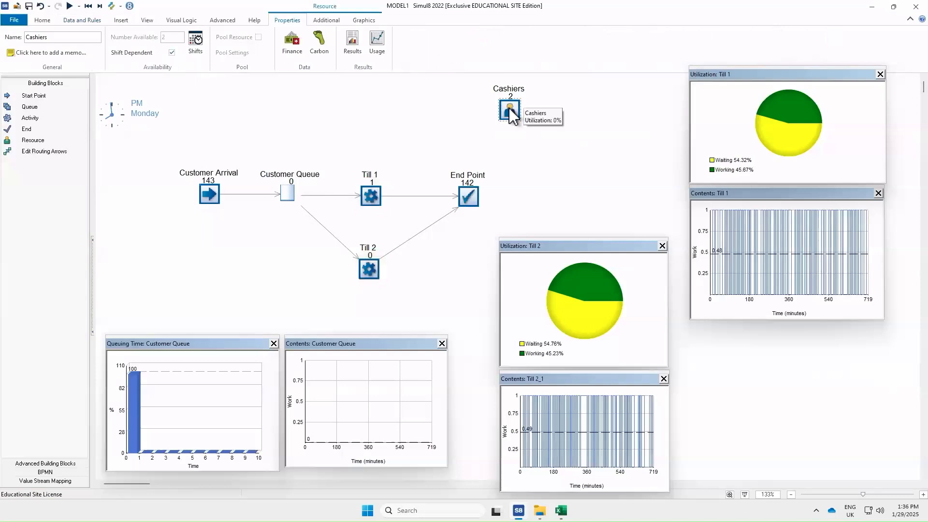
left_click(587, 222)
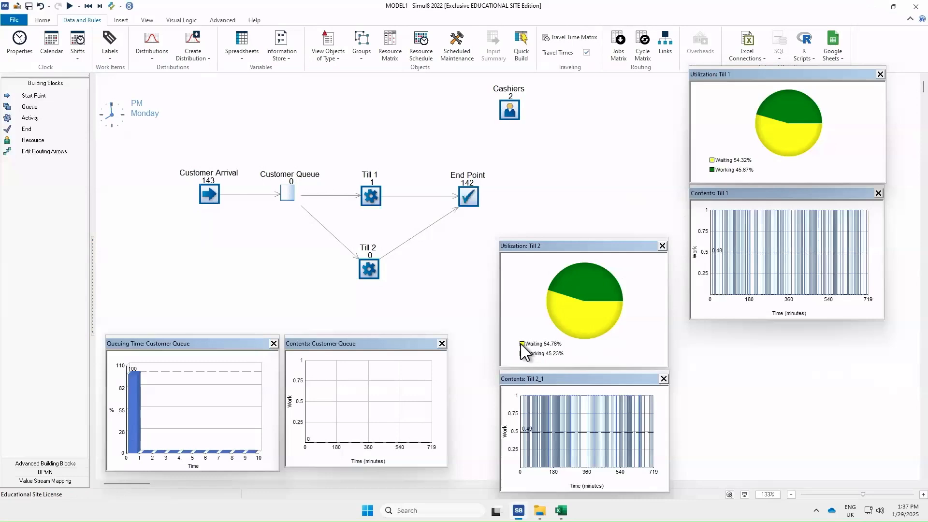
left_click(70, 6)
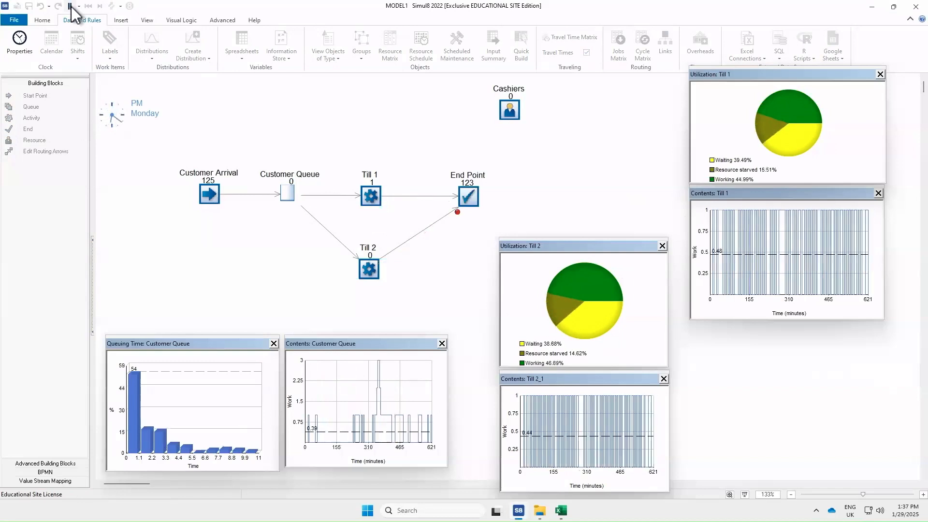
left_click(71, 8)
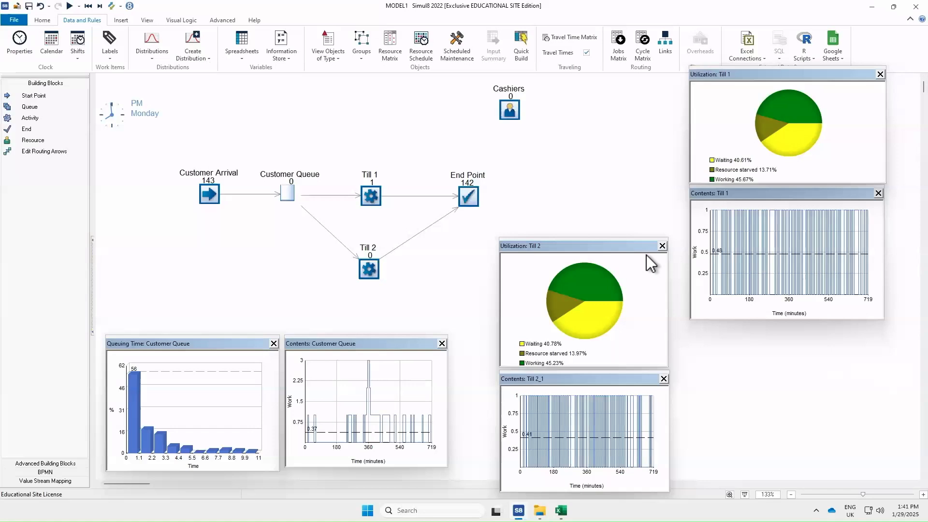
Step: Look at the exported model1 files in the SIMUL8 folder and the copy and export options of the Till 2 Utilization chart
mouse_move(539, 510)
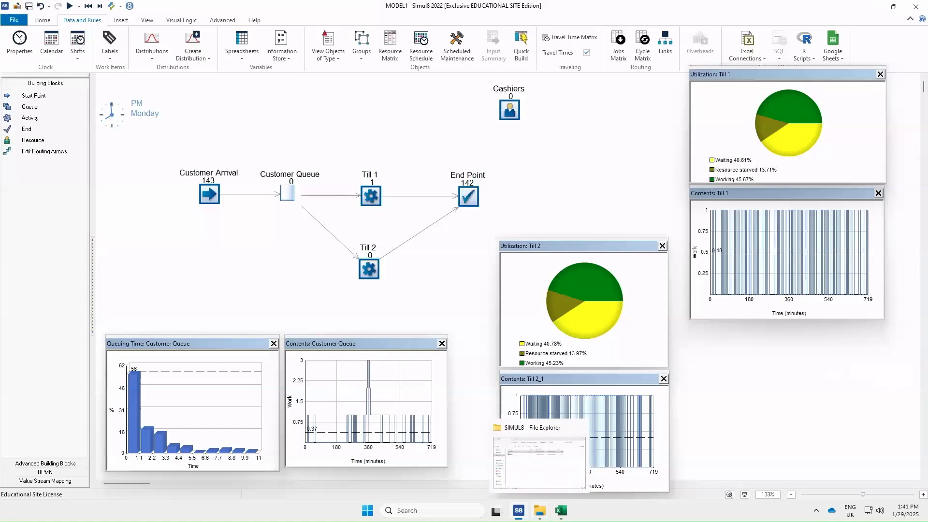
left_click(538, 463)
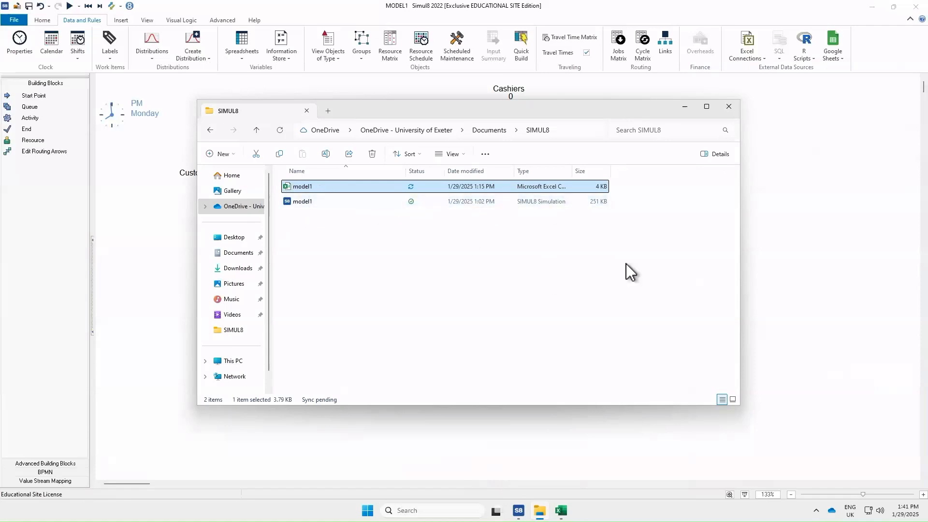
left_click(841, 304)
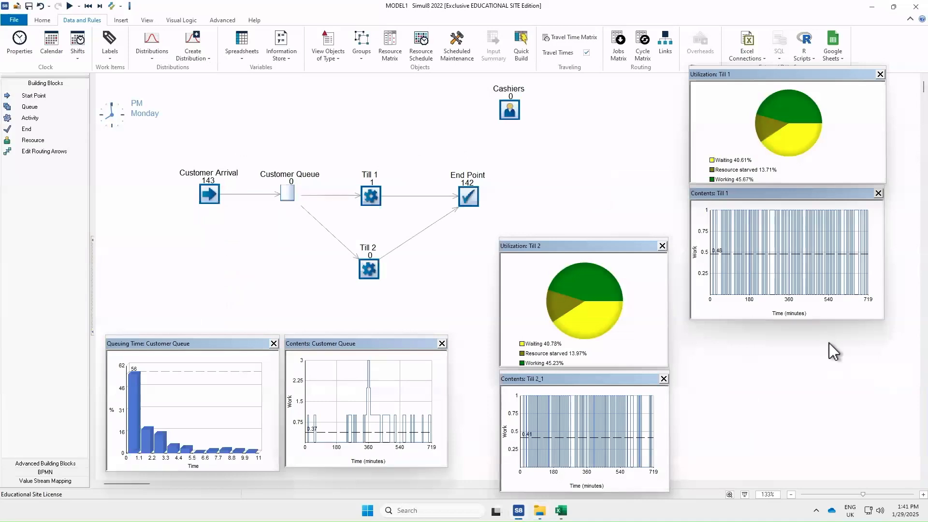
right_click(636, 315)
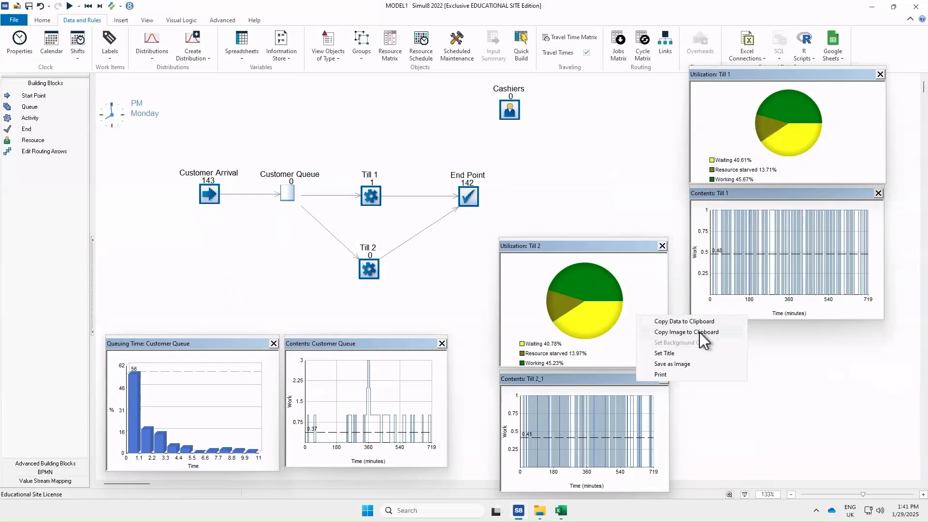
left_click(799, 431)
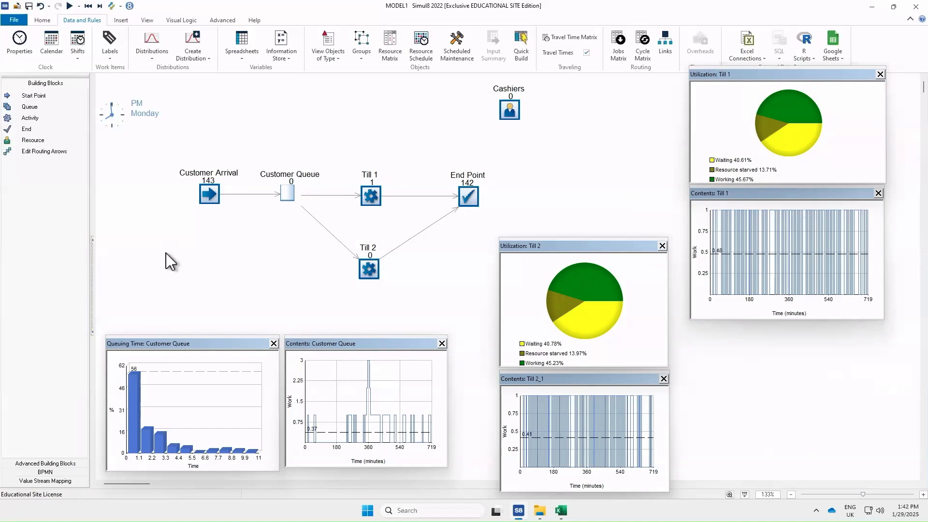
Step: Review the results collection period for the simulation run
left_click(40, 20)
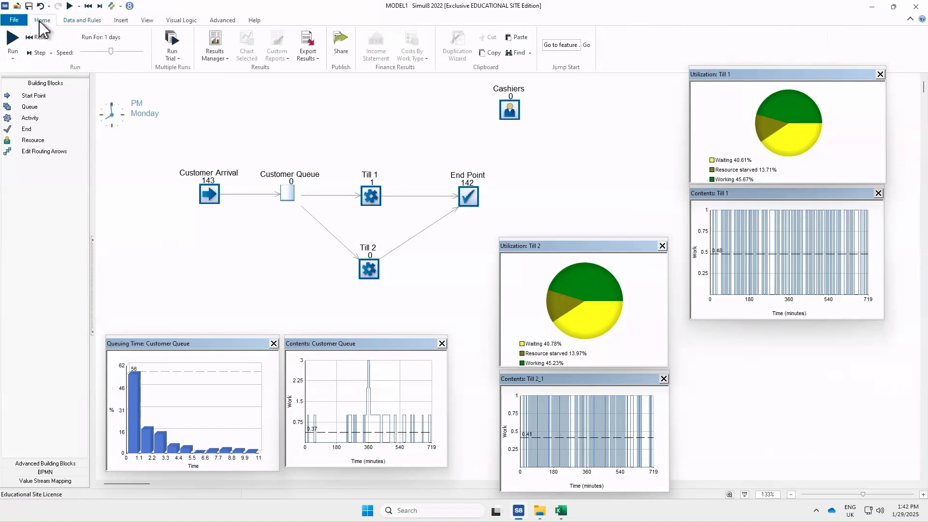
left_click(105, 40)
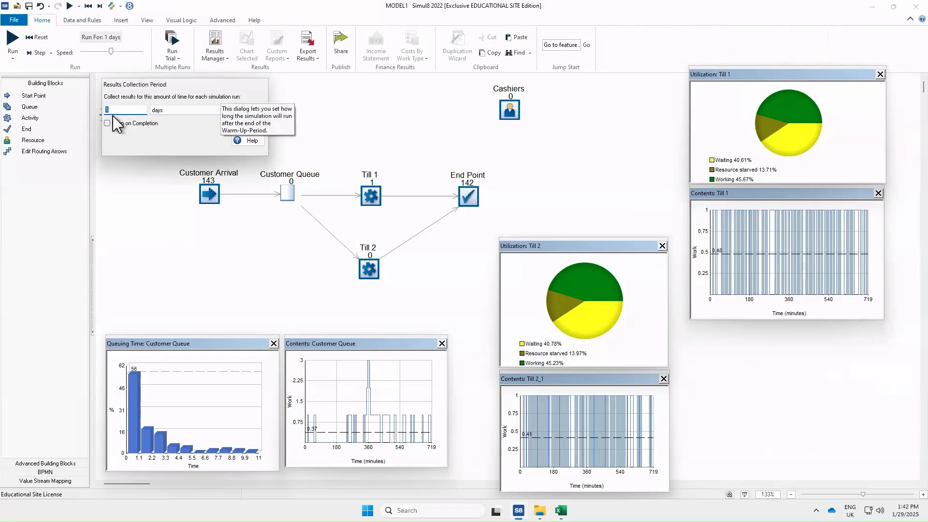
left_click(244, 124)
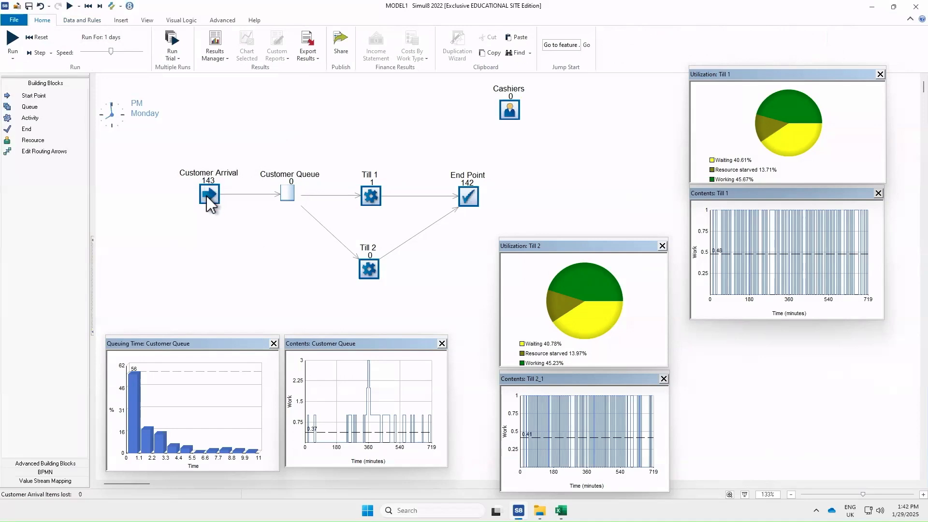
Step: Set the average inter-arrival time of Customer Arrival to 4 minutes and run the simulation again
mouse_move(206, 196)
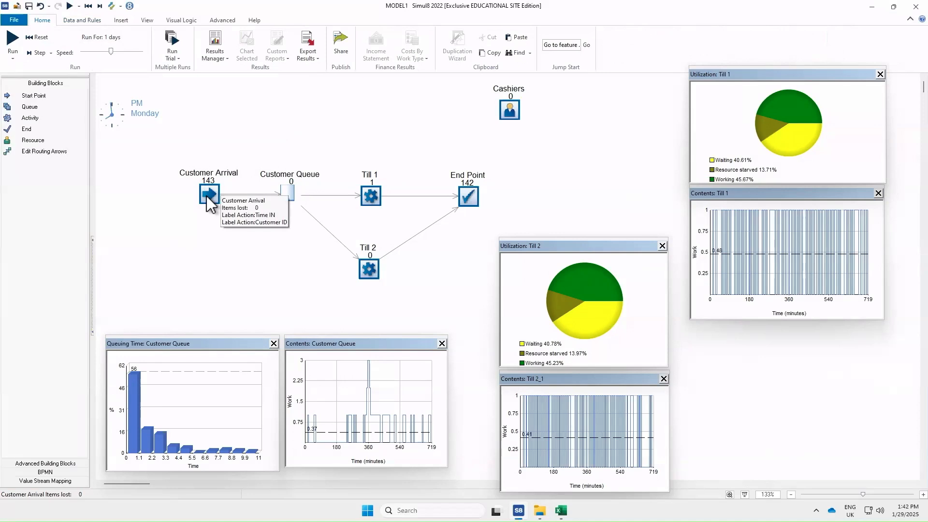
double_click(206, 196)
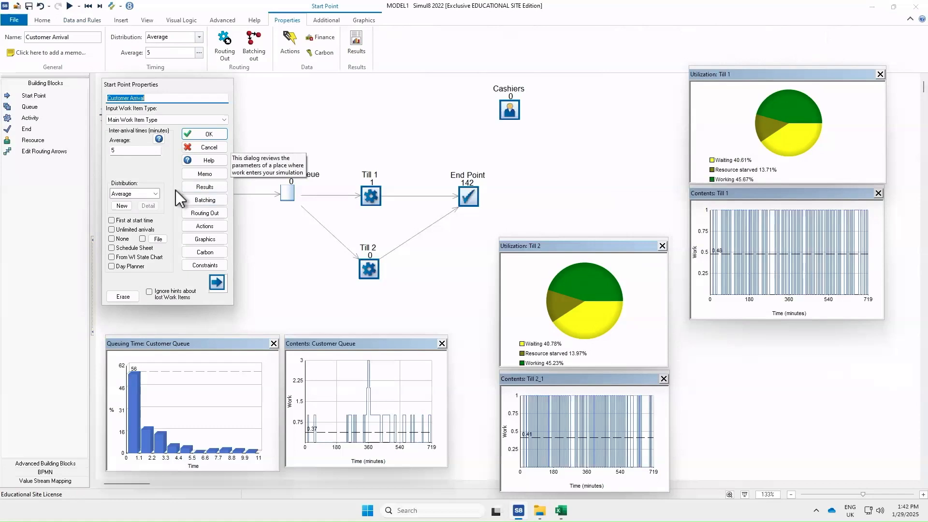
left_click(141, 151)
double_click(142, 151)
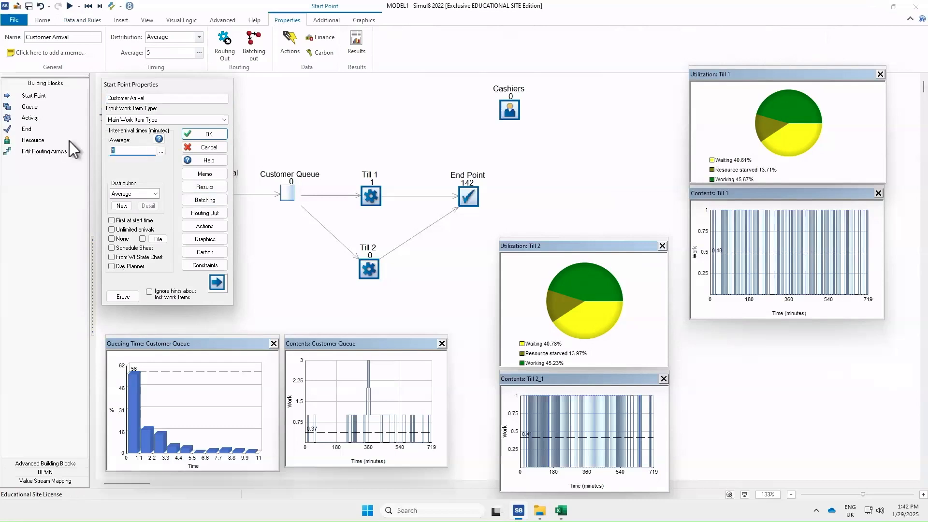
type("4")
left_click(203, 136)
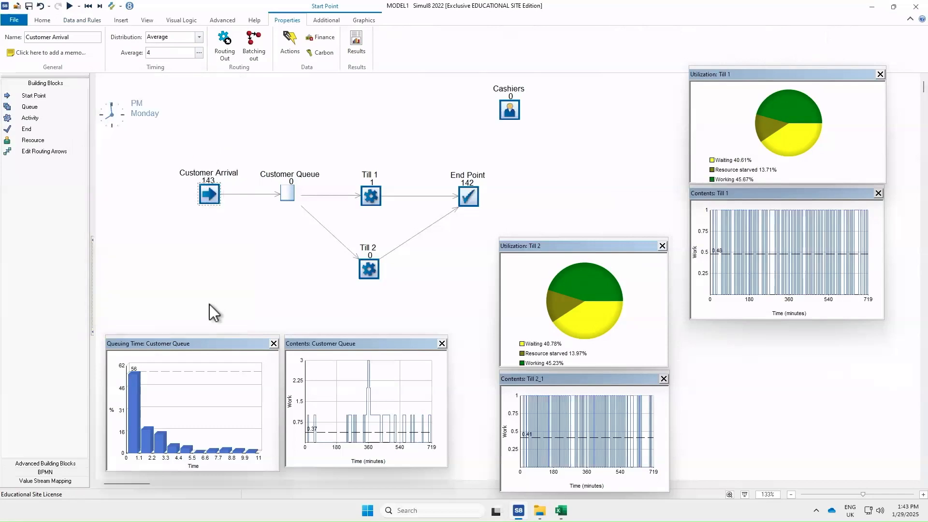
left_click(68, 6)
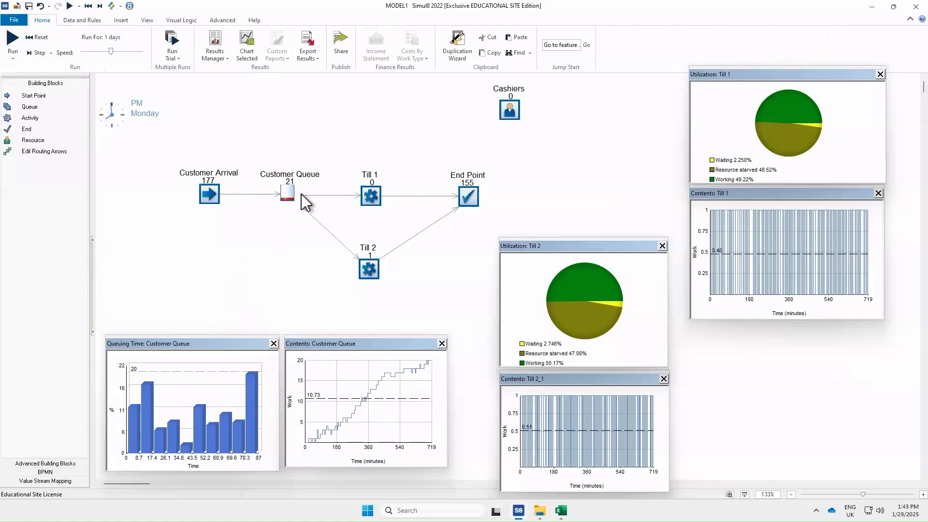
Step: Select the Customer Queue and examine its waiting times
left_click(288, 194)
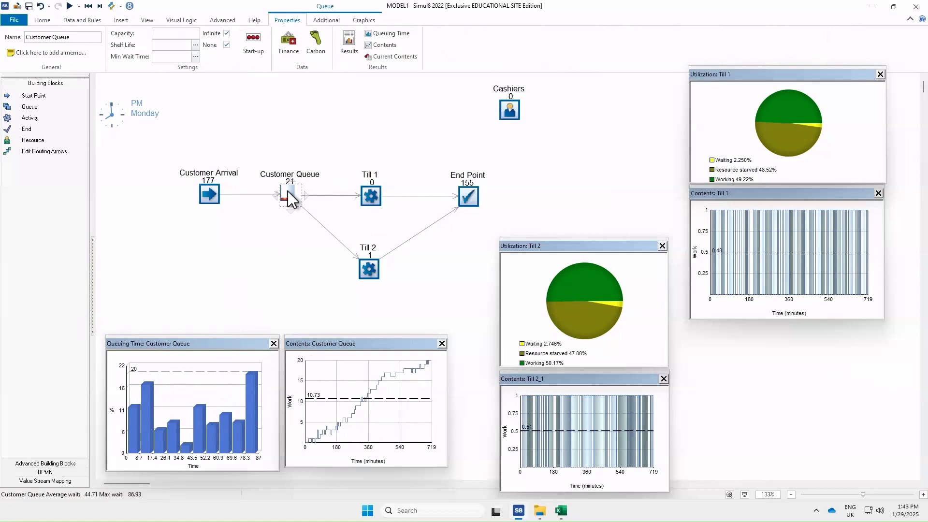
mouse_move(288, 199)
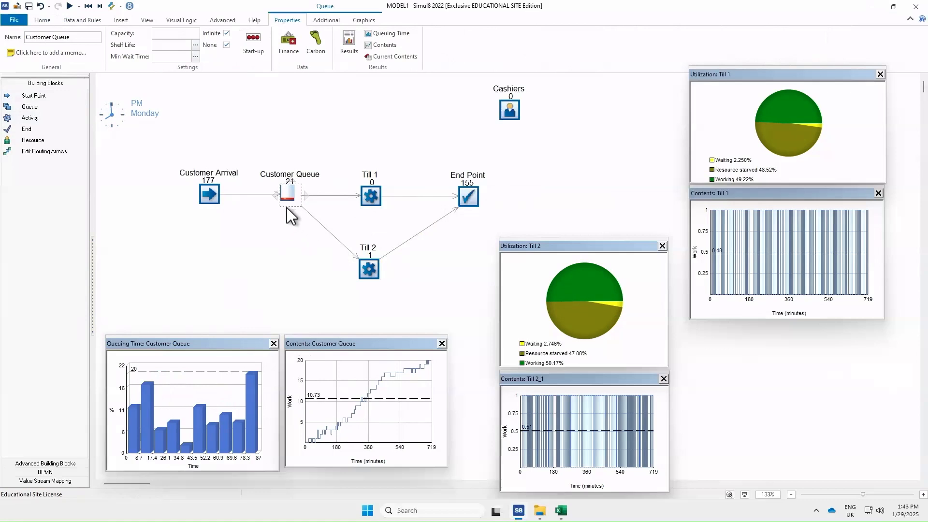
mouse_move(294, 226)
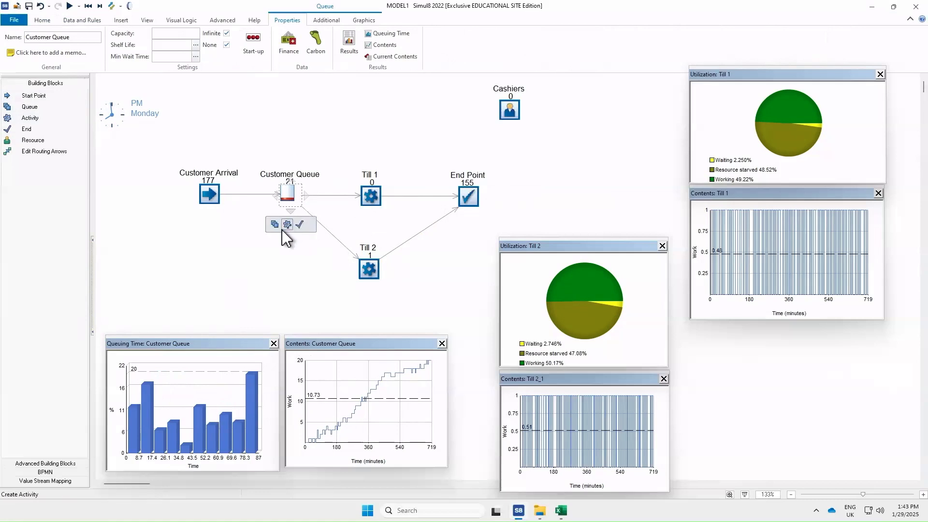